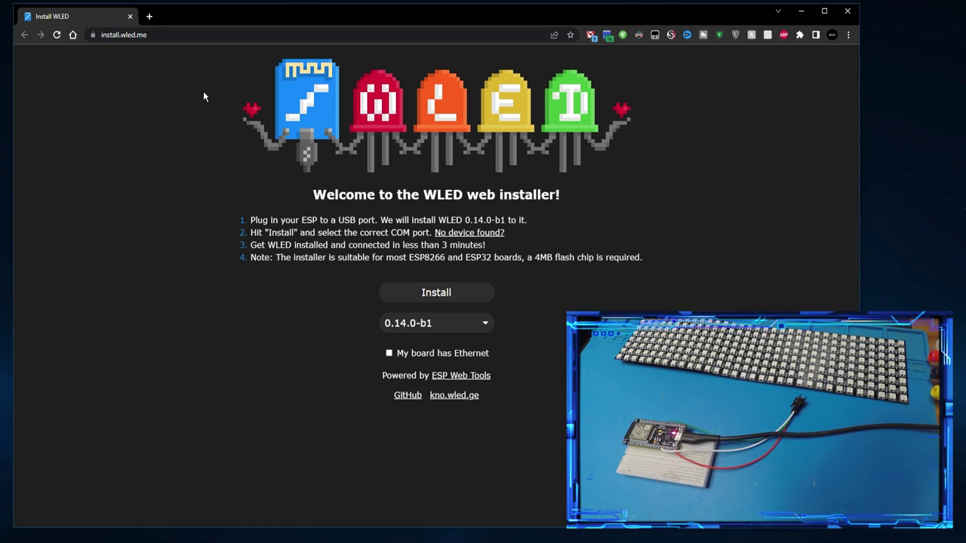
Install WLED 0.14.0-b1 on the board connected through the CP2104 USB to UART Bridge Controller (COM7), and close the device dashboard
left_click(436, 293)
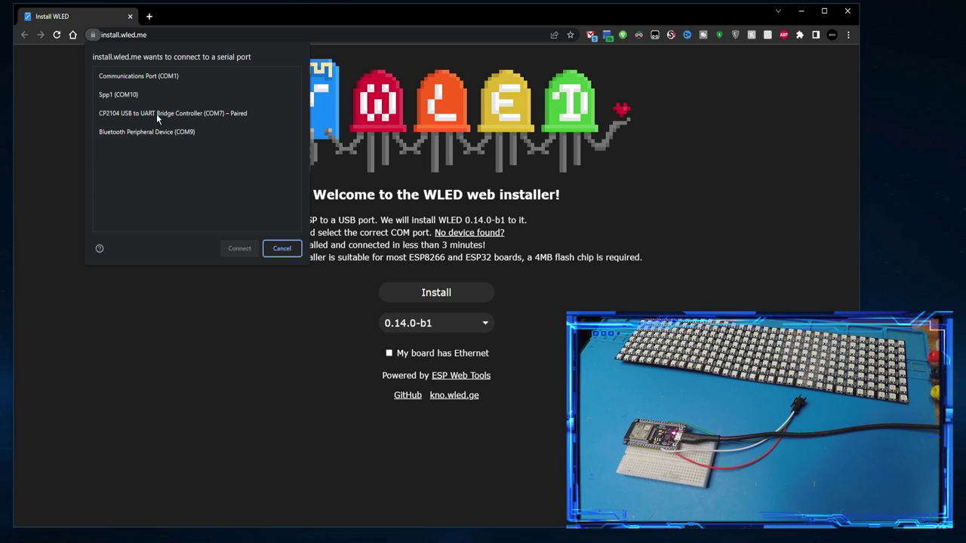
left_click(209, 114)
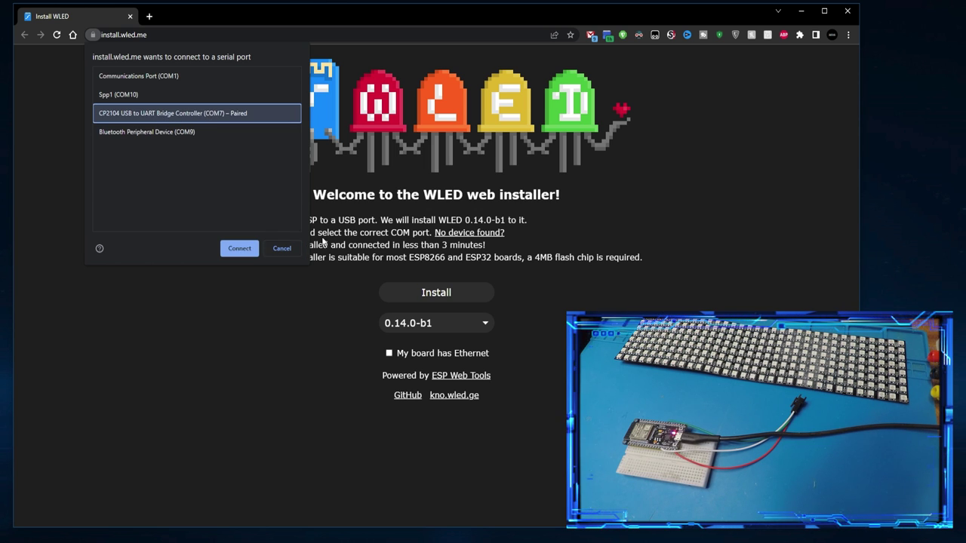
left_click(240, 249)
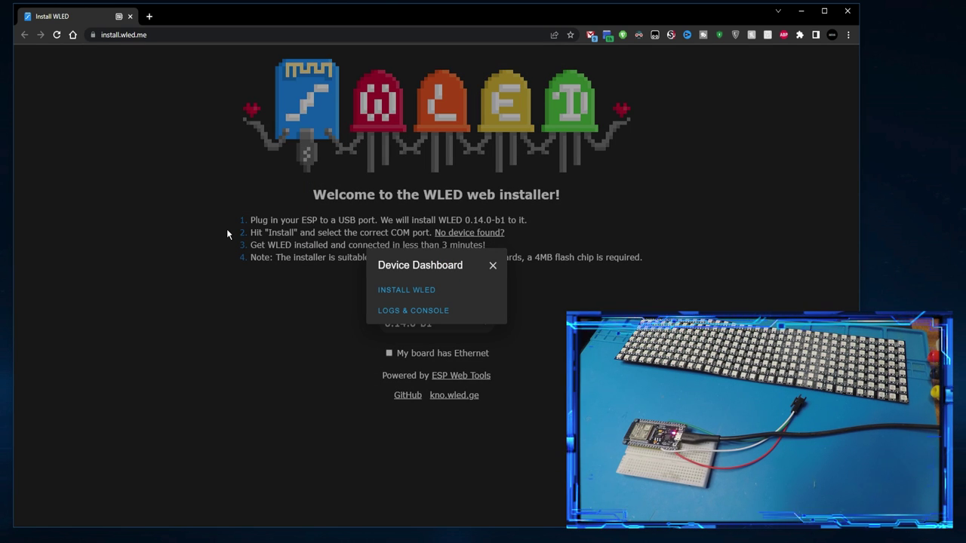
left_click(414, 291)
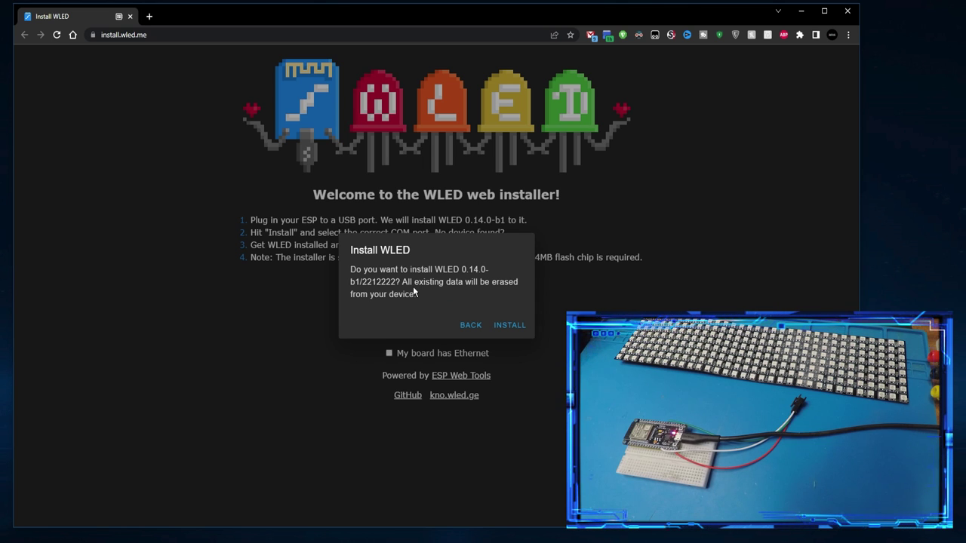
left_click(494, 326)
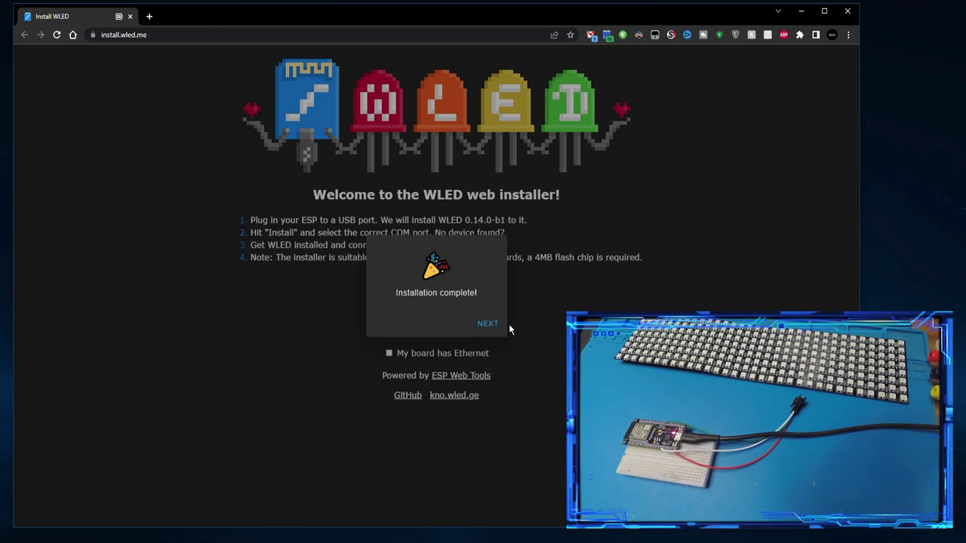
left_click(507, 324)
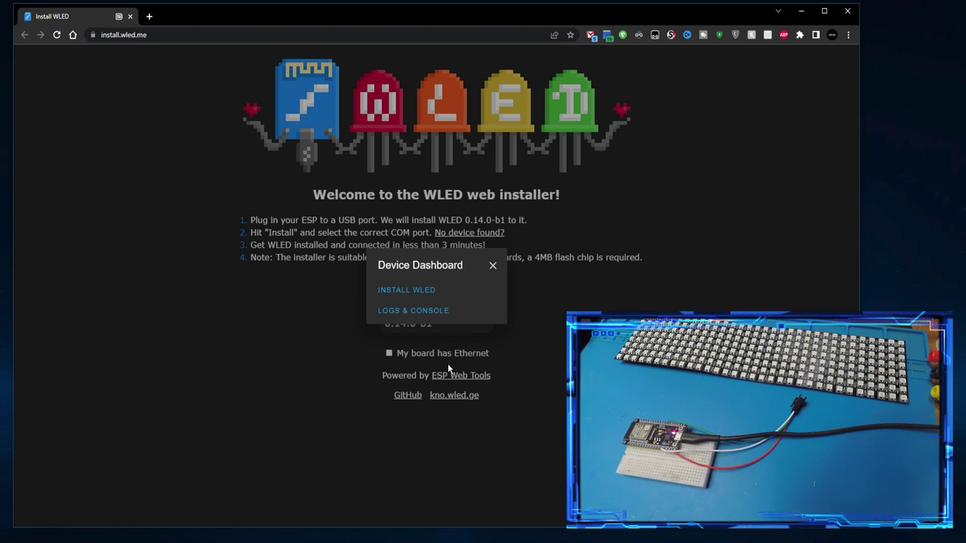
left_click(493, 265)
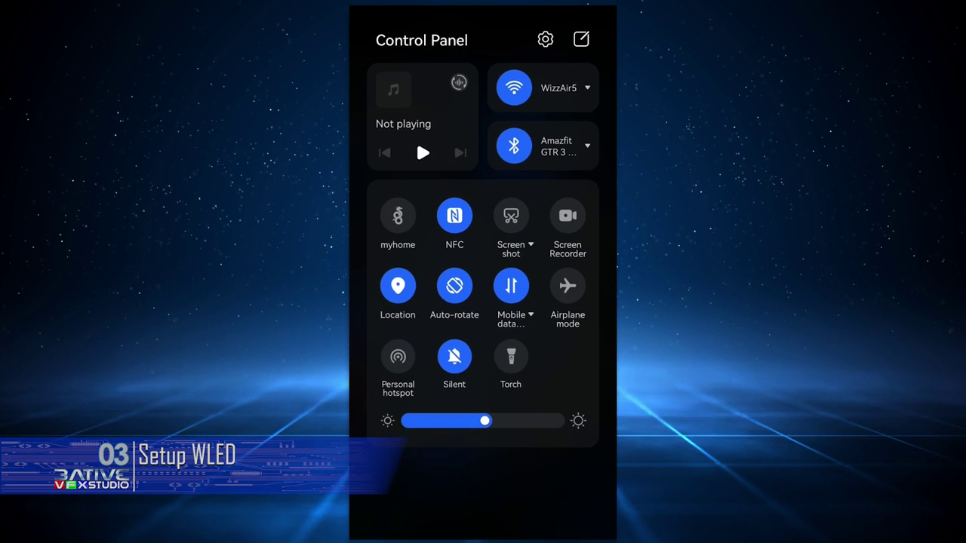
Connect the phone to the WLED-AP Wi-Fi network and open its sign-in page
left_click(587, 88)
left_click(458, 271)
left_click_drag(458, 271, 511, 259)
left_click(406, 268)
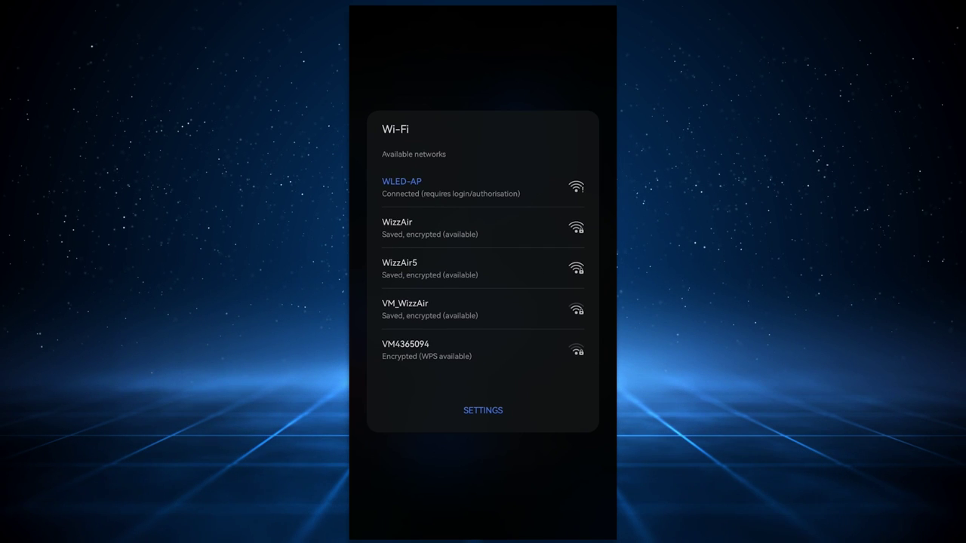
left_click_drag(416, 139, 566, 144)
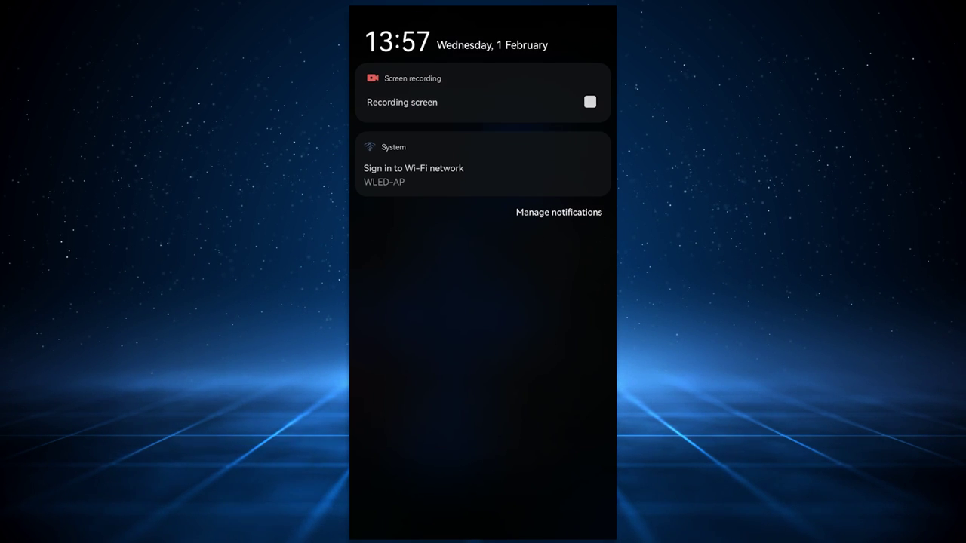
left_click(399, 176)
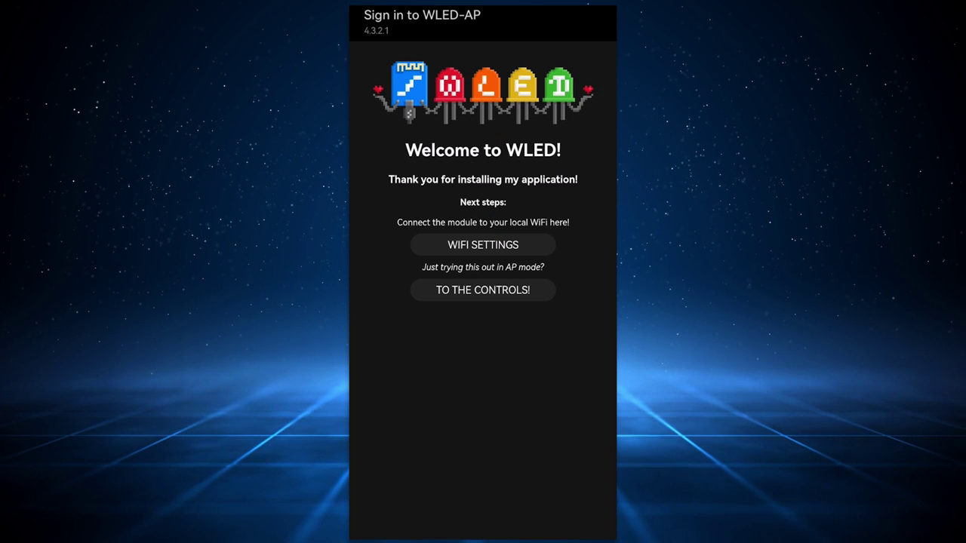
Scan for networks in WLED's WiFi setup, choose WizzAir, enter the network password, and save and connect
left_click(483, 245)
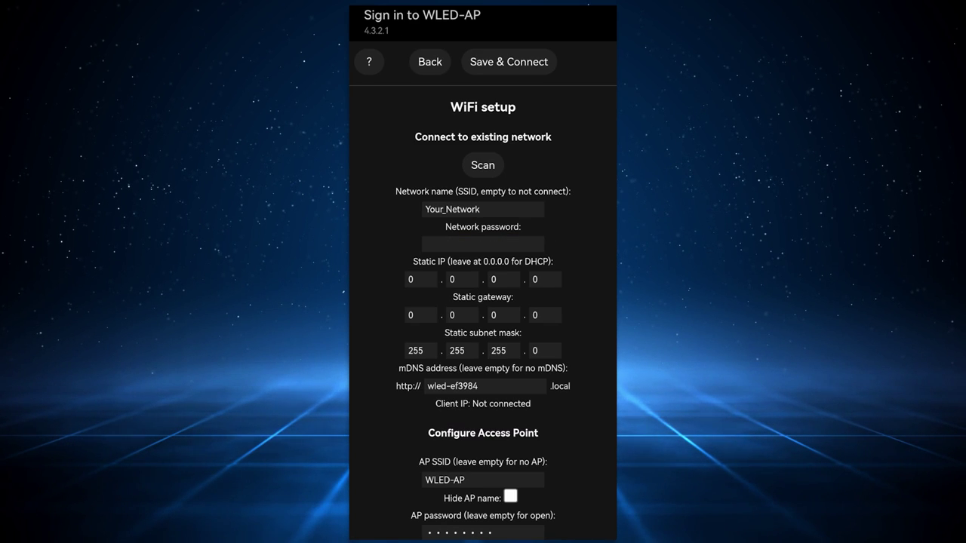
left_click(483, 164)
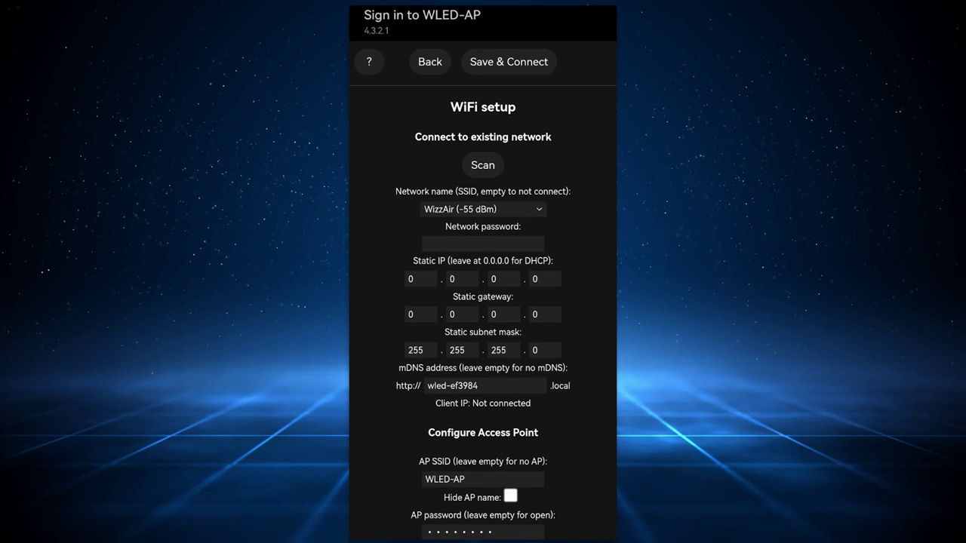
left_click(442, 243)
key("Escape")
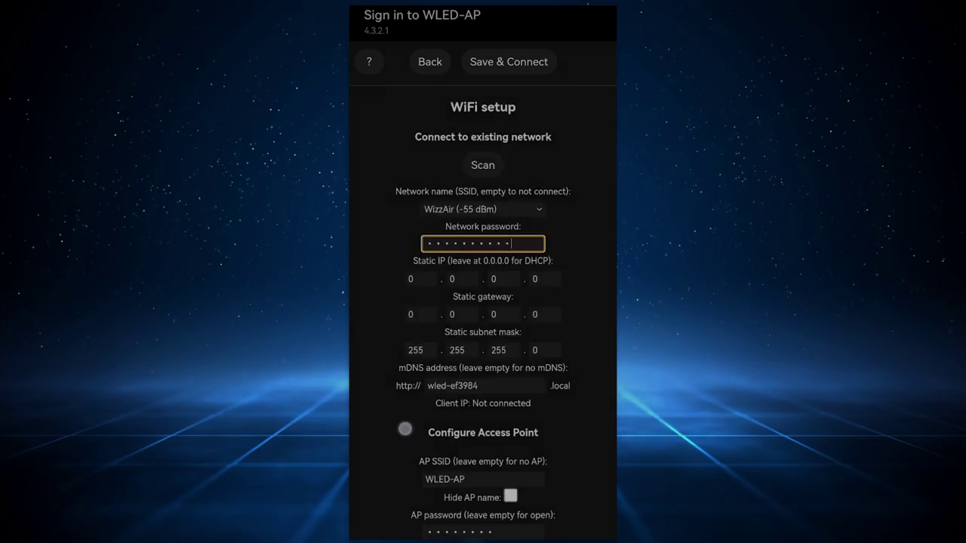
scroll(401, 369, "down", 3)
left_click(508, 522)
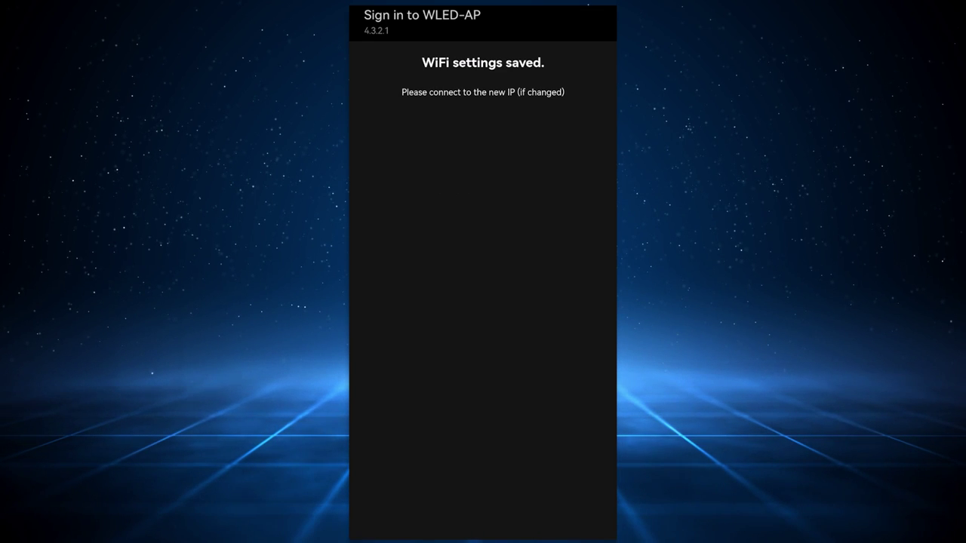
Make sure the phone is back on the WizzAir5 Wi-Fi network and switch to the WLED app
left_click_drag(580, 9, 580, 121)
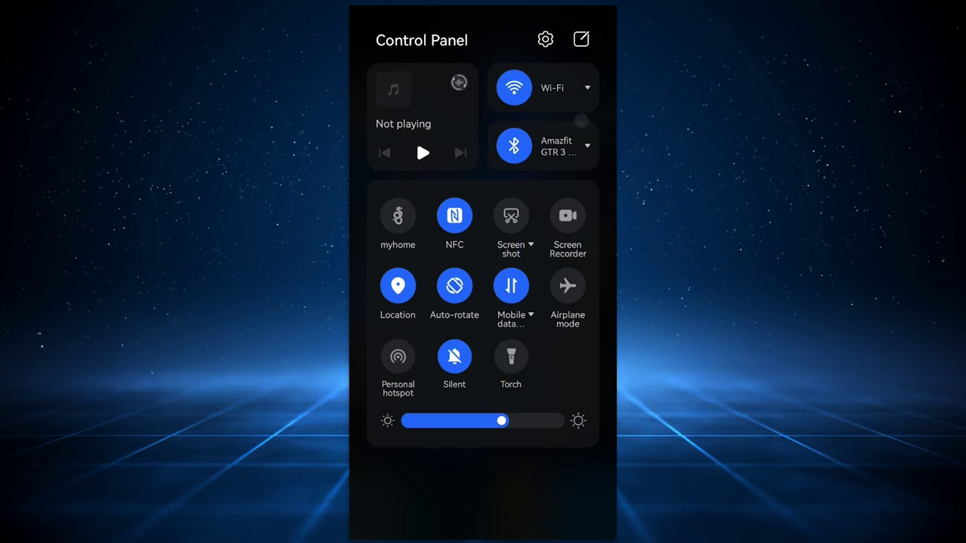
left_click(585, 87)
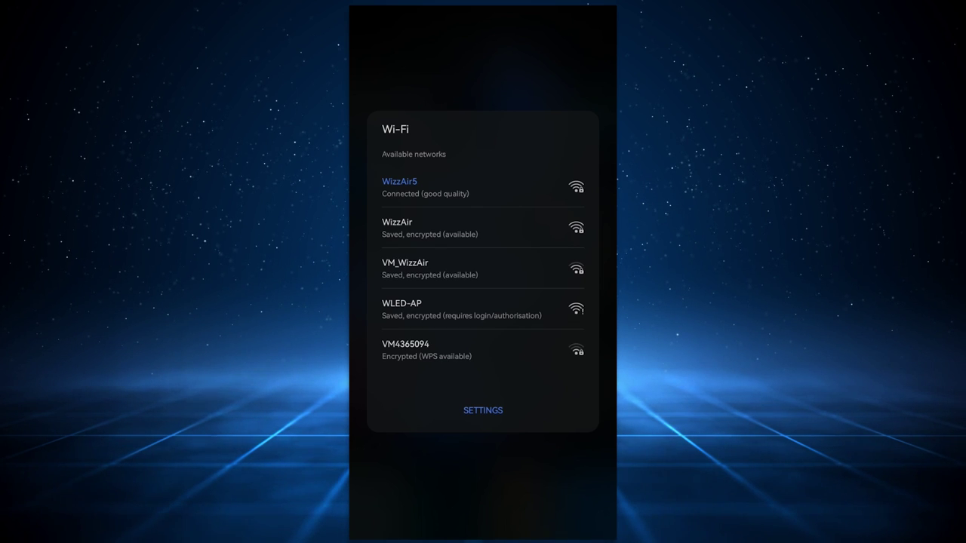
left_click(429, 36)
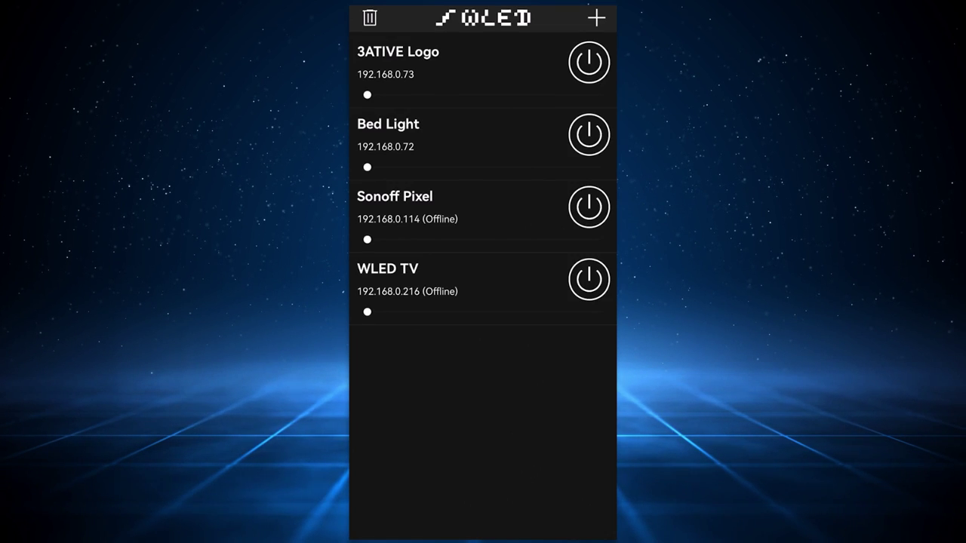
Run light discovery in the WLED app to add the new controller to the light list
left_click(596, 17)
left_click(483, 56)
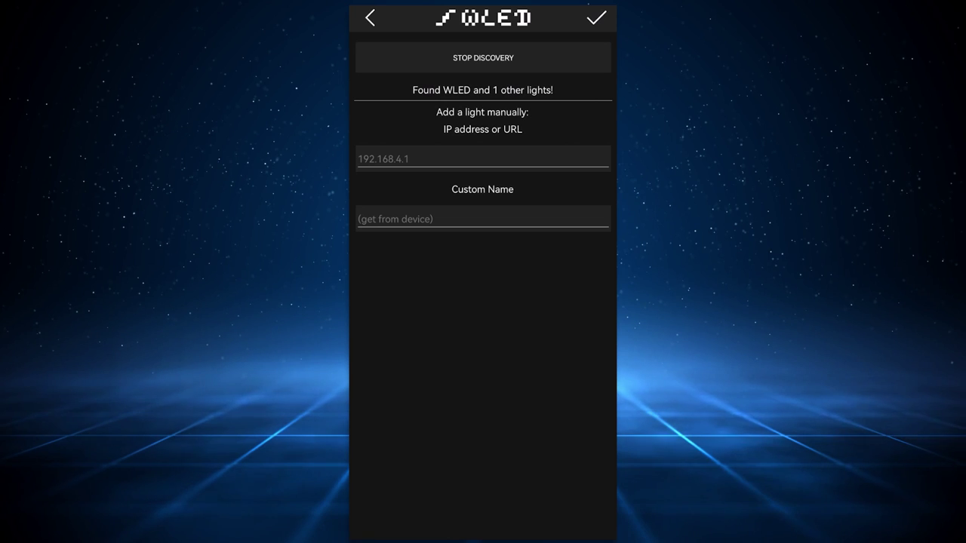
left_click_drag(416, 291, 450, 291)
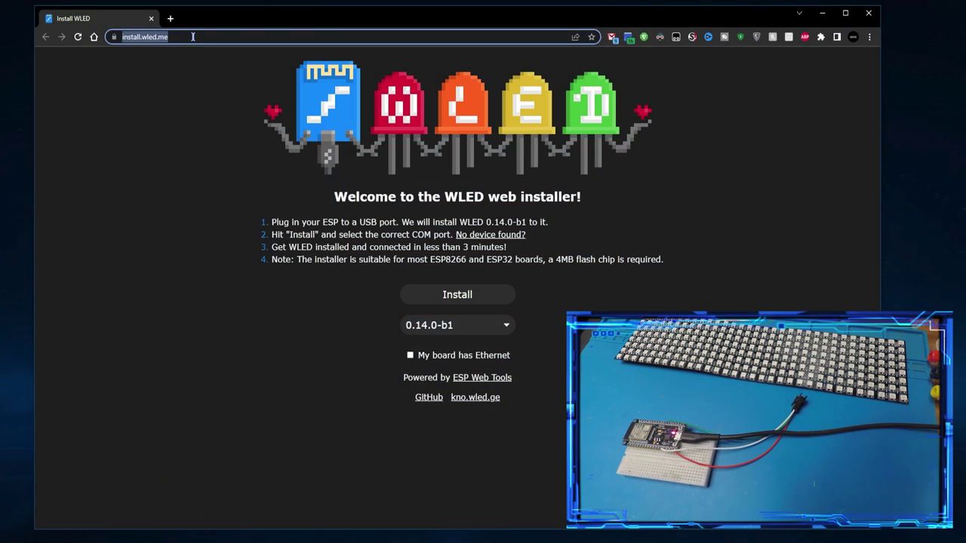
Switch to the desktop browser and open the WLED interface at 192.168.0.219
left_click(192, 36)
type("192")
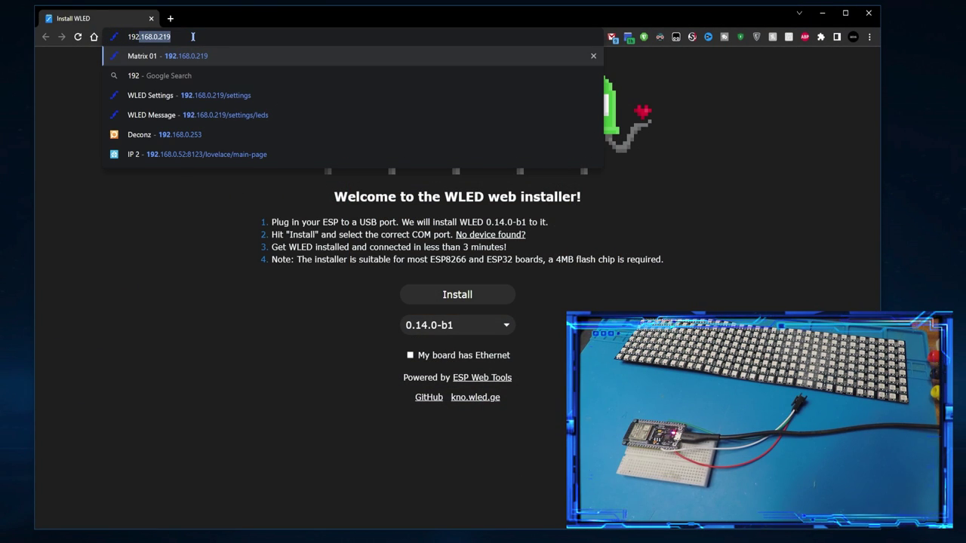
type(".168.0.219")
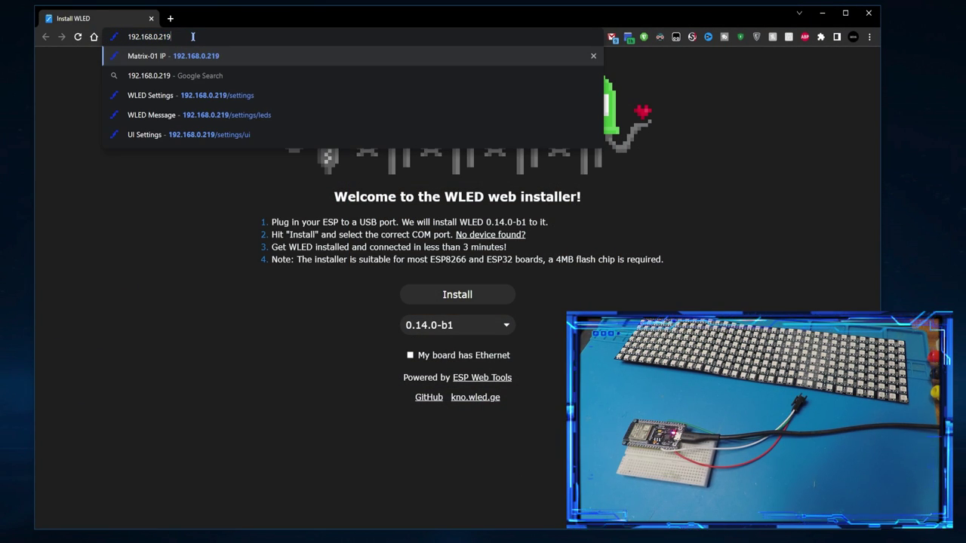
key("Return")
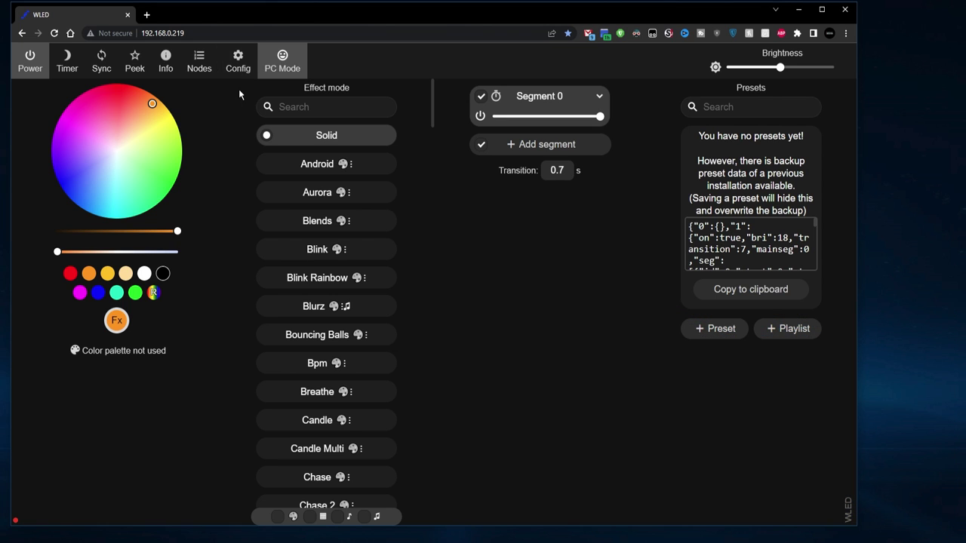
Set the controller's mDNS address to matrix-01 in the WiFi setup
left_click(240, 63)
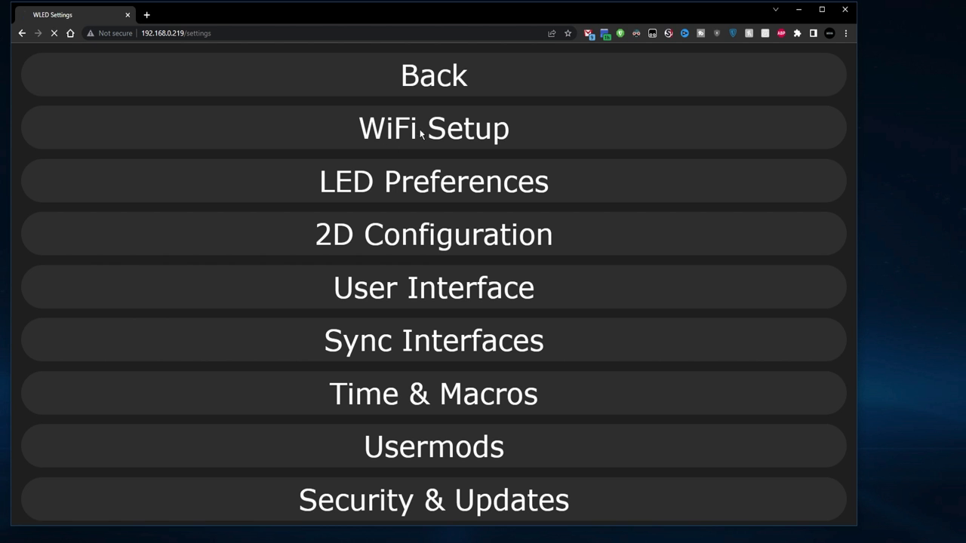
left_click(420, 133)
left_click_drag(443, 367, 335, 366)
type("matrix-01")
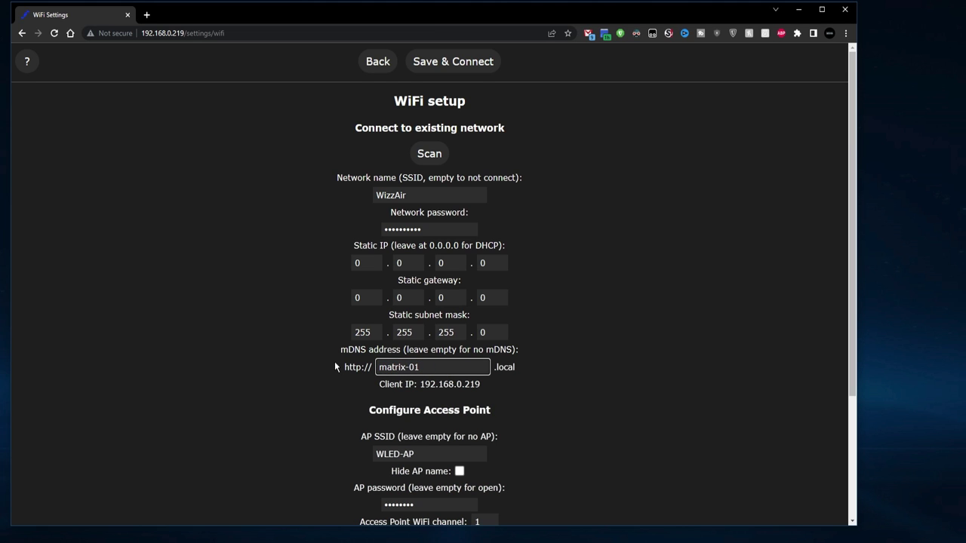
left_click(296, 400)
scroll(298, 400, "down", 3)
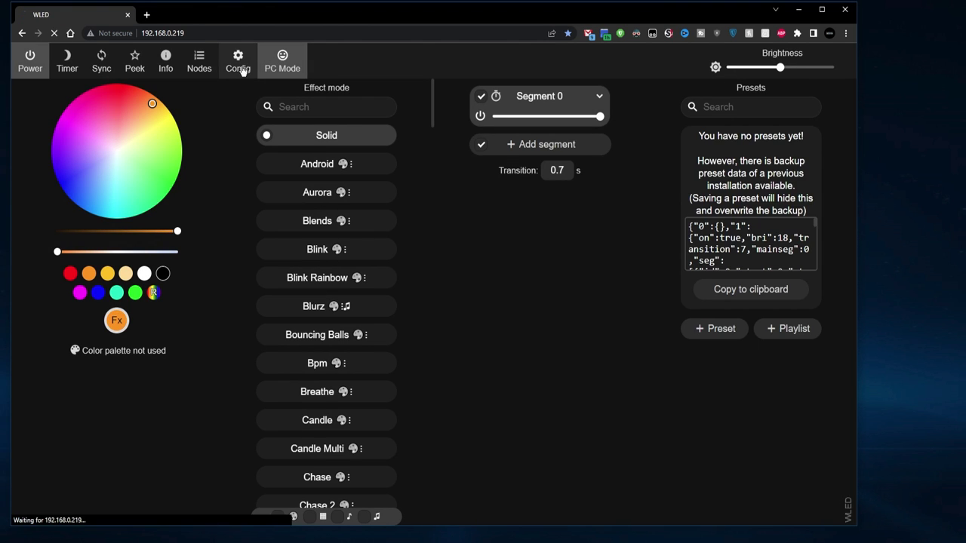
Set the length of LED output 1 to 256 in the LED preferences and save
left_click(240, 64)
left_click(414, 188)
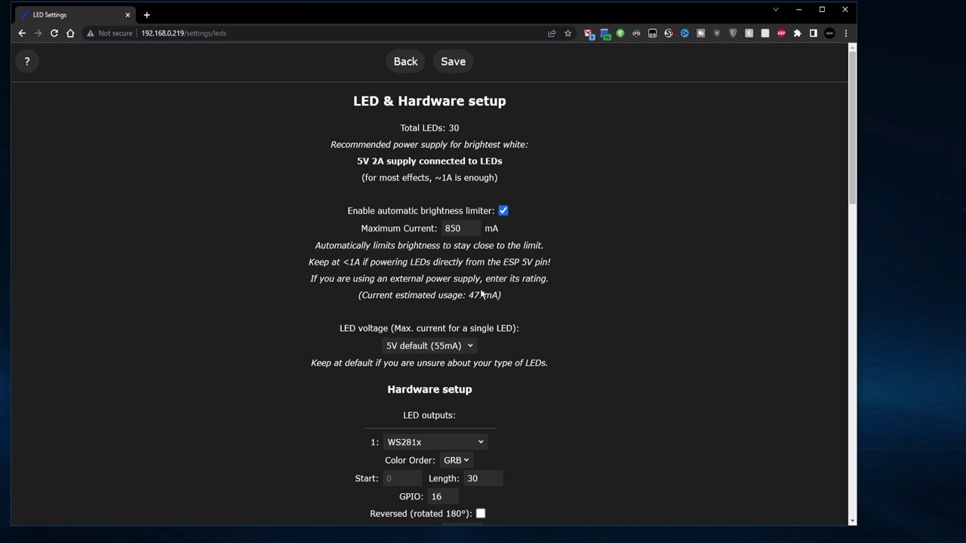
left_click(435, 482)
type("256")
scroll(297, 367, "down", 8)
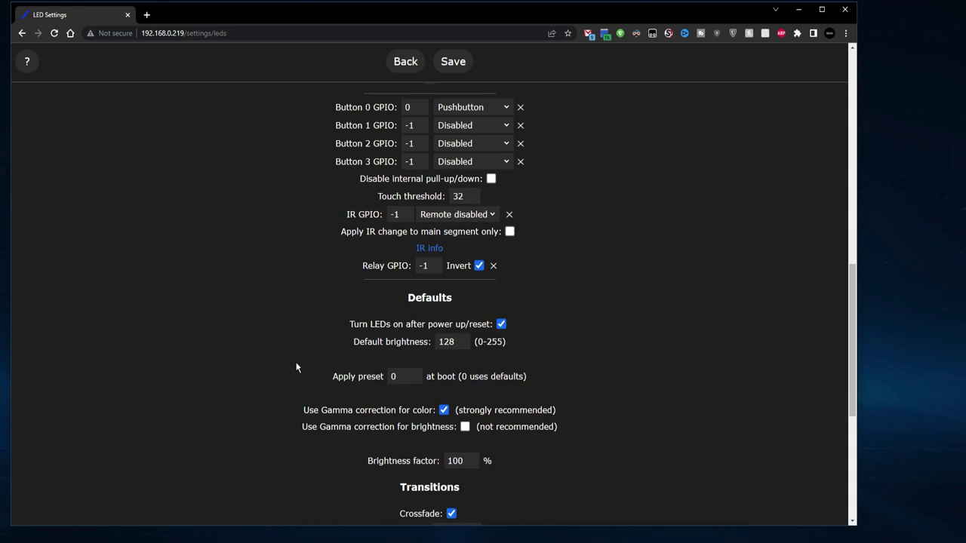
scroll(297, 367, "down", 5)
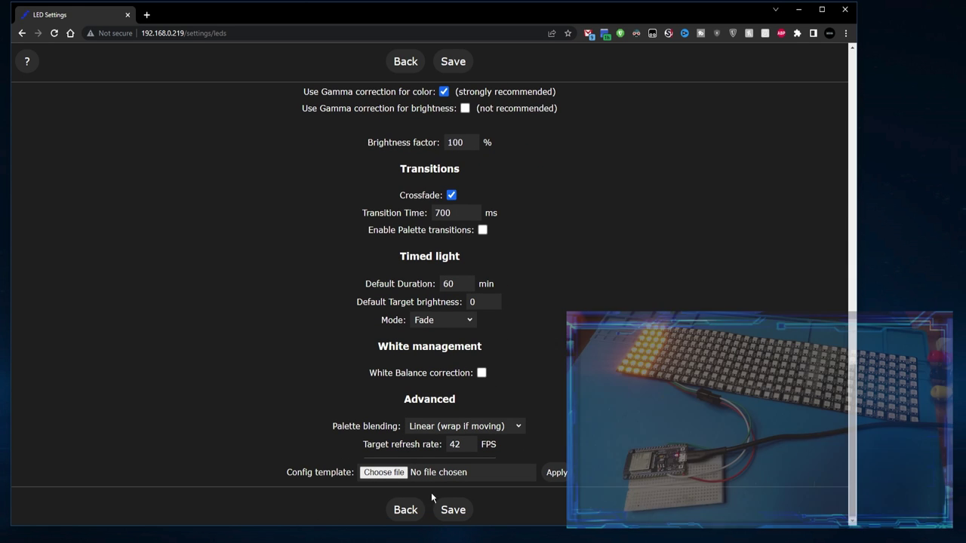
left_click(452, 510)
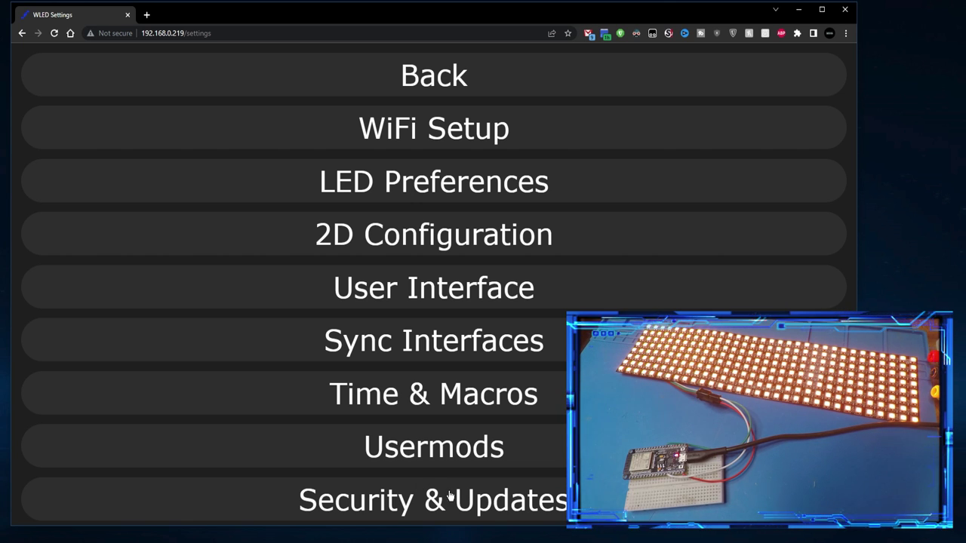
Return to the main controls, lower the overall brightness almost to minimum and Segment 0's brightness to about half
left_click(430, 77)
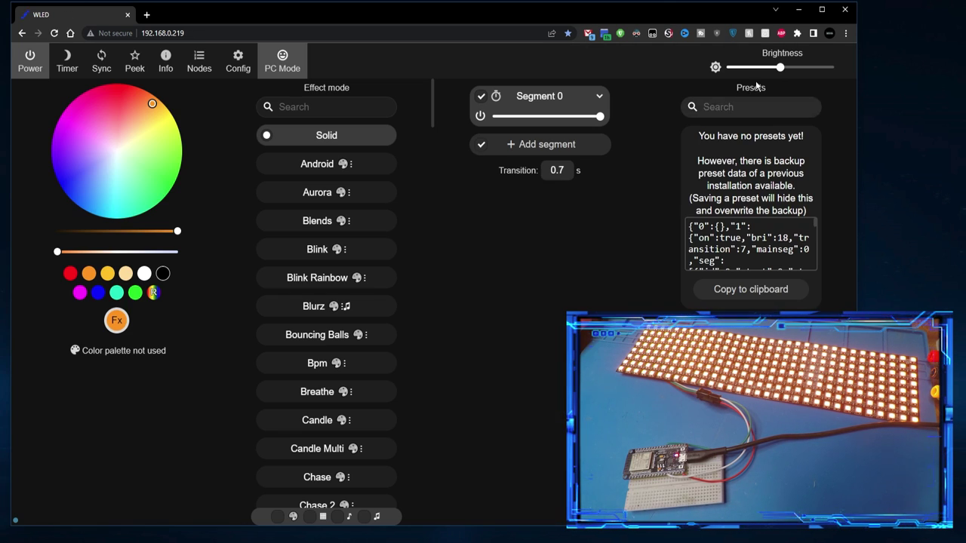
left_click_drag(781, 67, 733, 71)
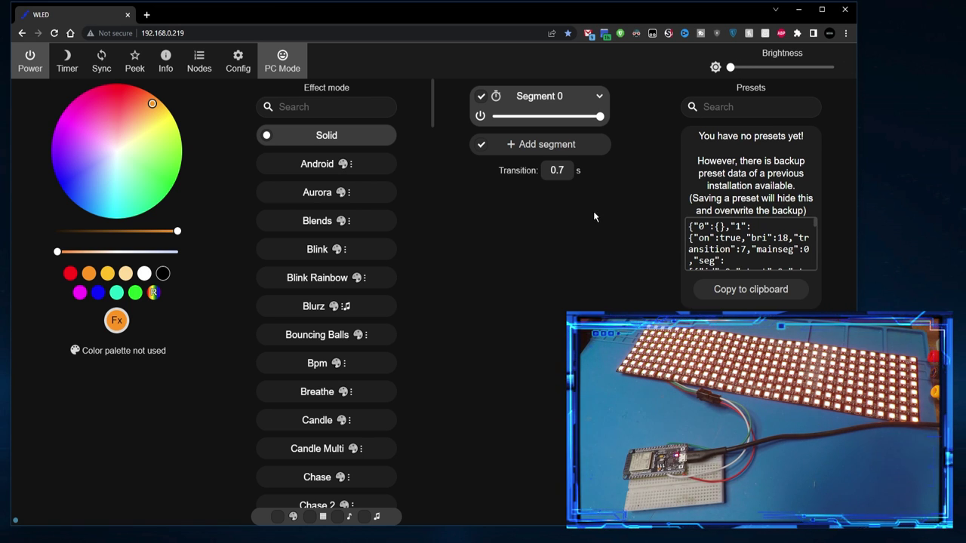
left_click_drag(600, 117, 541, 120)
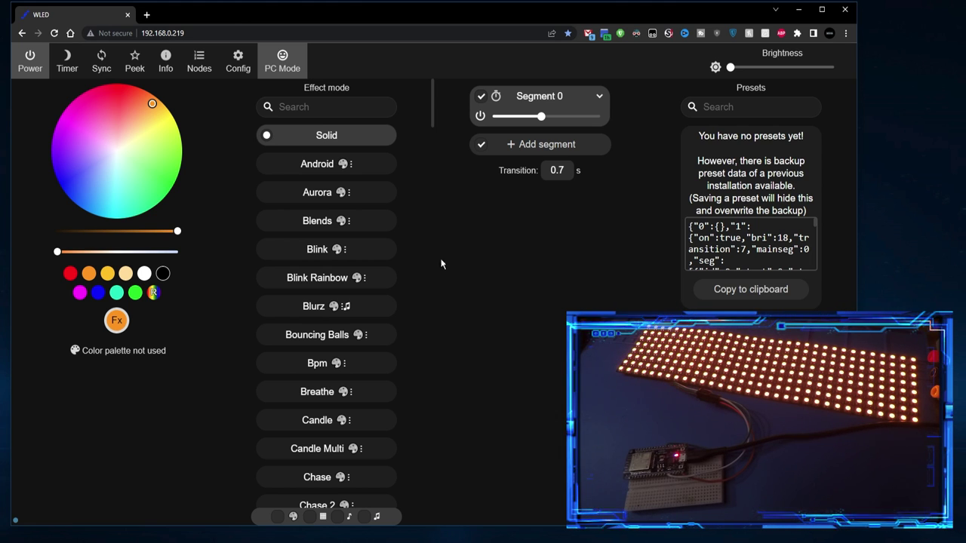
Change the strip or panel type to 2D Matrix in the 2D configuration
left_click(246, 60)
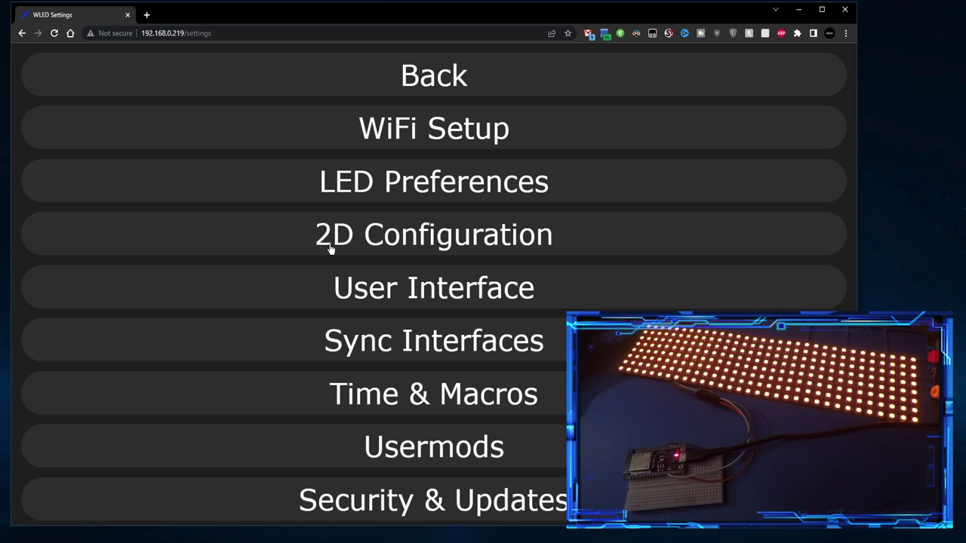
left_click(443, 239)
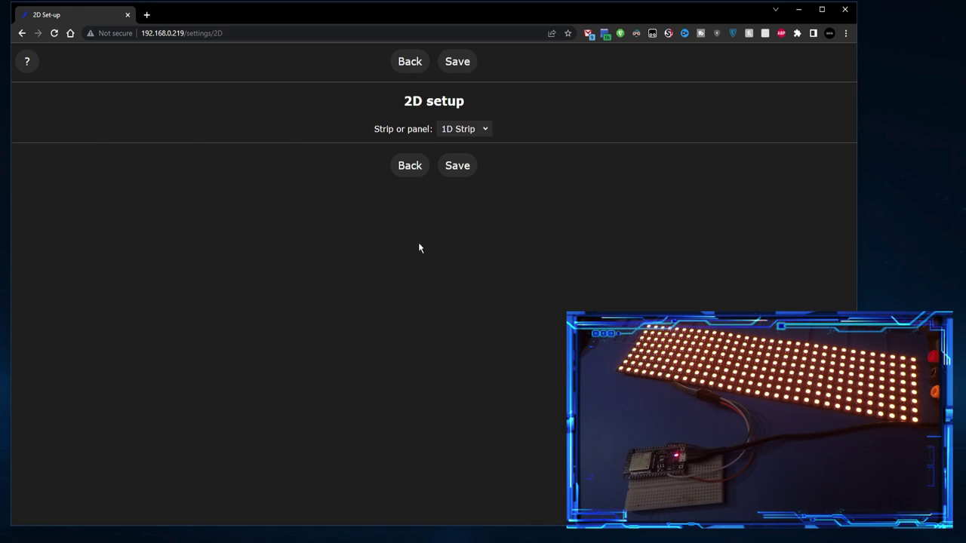
left_click(451, 133)
left_click(465, 153)
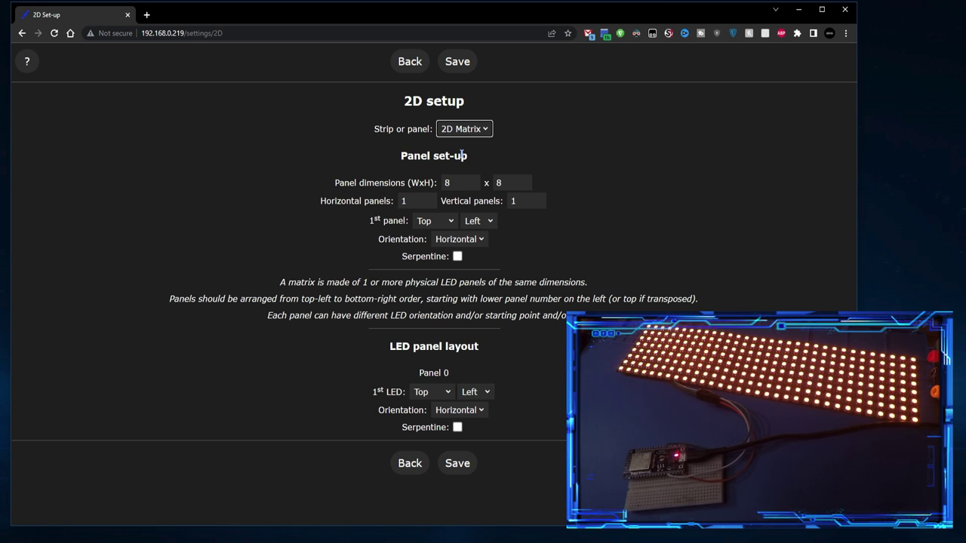
Set the panel dimensions to 32 x 8, with Vertical orientation and Serpentine enabled in the panel set-up
double_click(445, 183)
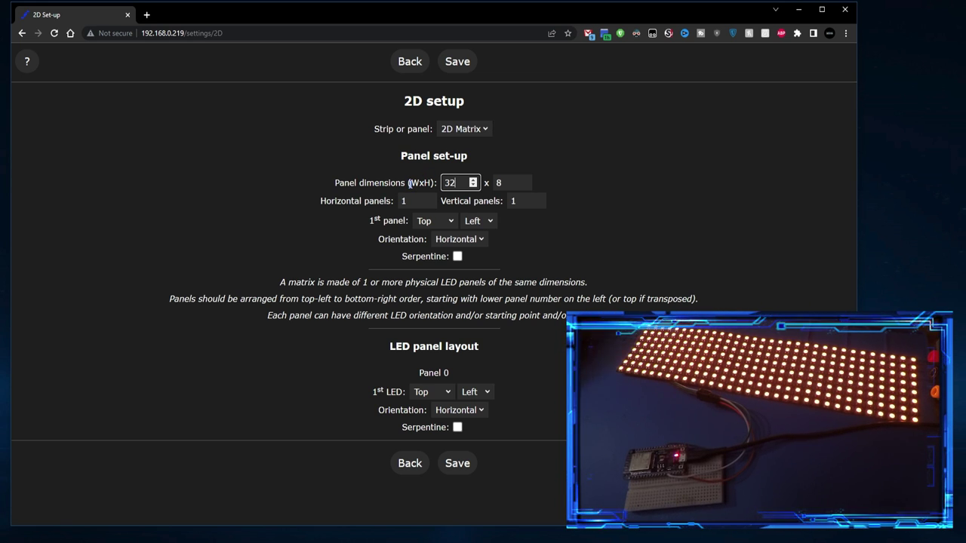
left_click(498, 182)
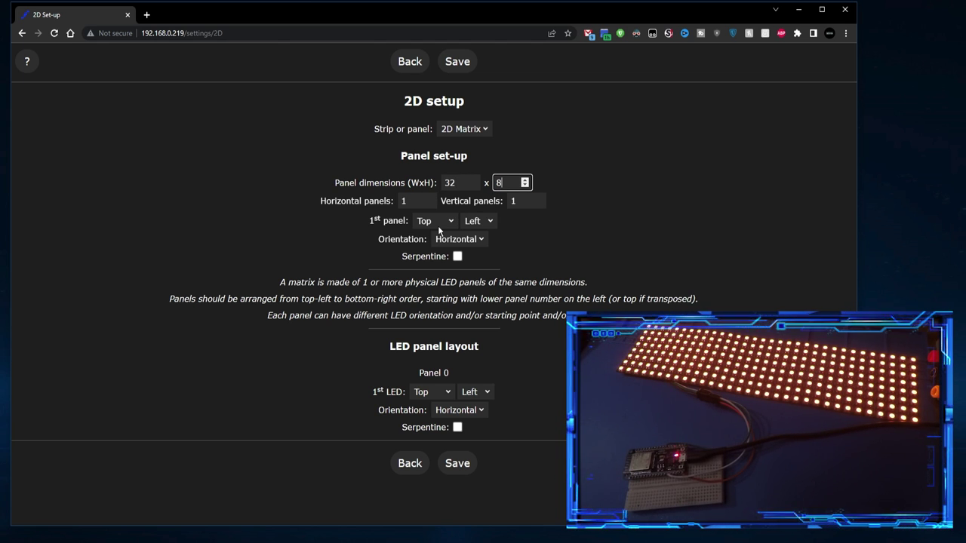
left_click(485, 240)
left_click(457, 261)
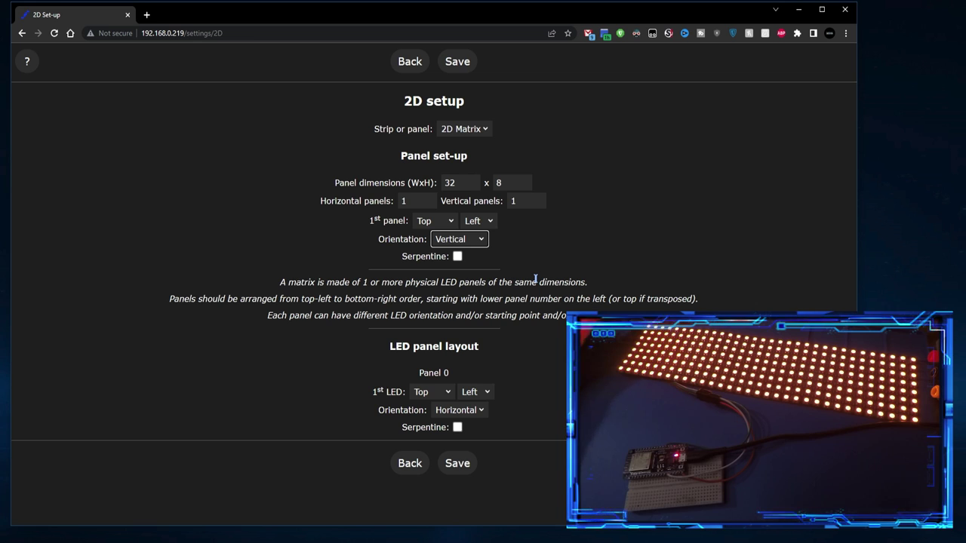
left_click(458, 257)
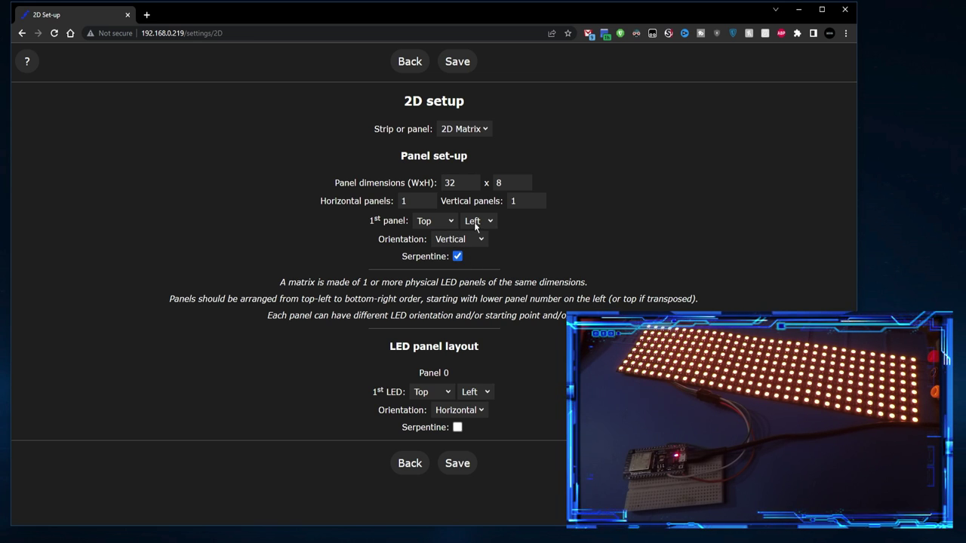
Give Panel 0's LED layout a Vertical orientation with Serpentine enabled, and save the 2D setup
left_click(453, 410)
left_click(437, 431)
left_click(457, 427)
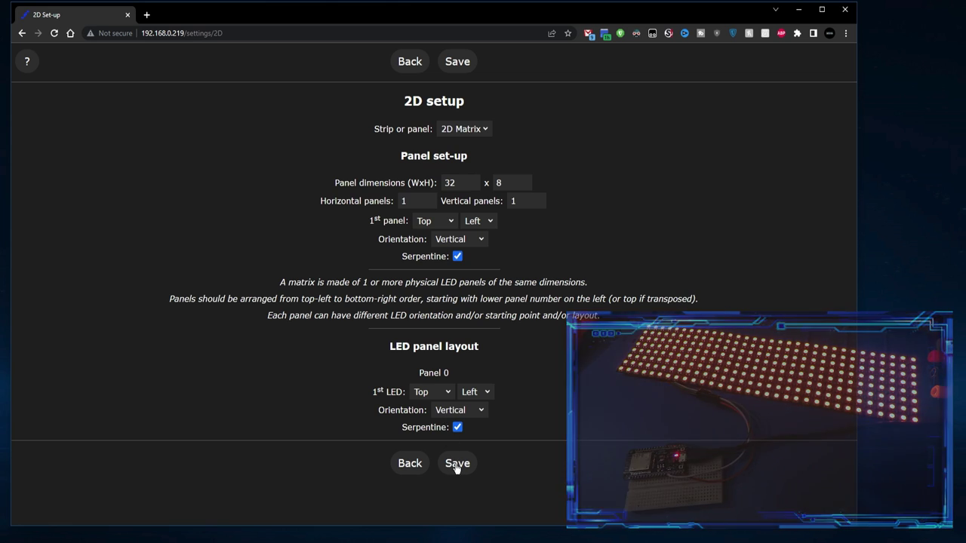
left_click(457, 463)
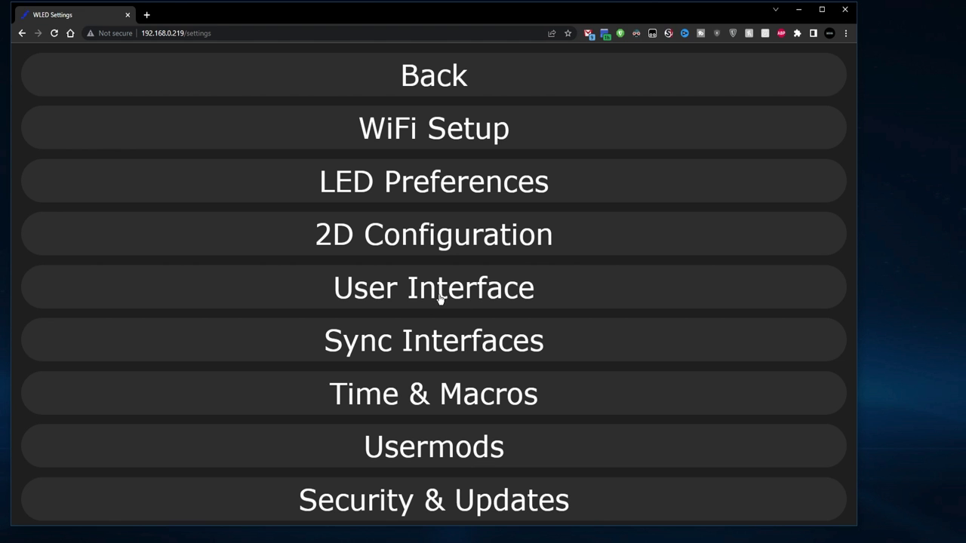
Change the server description to "Matrix 01" in the user interface settings, save, and return to the main controls
left_click(440, 299)
left_click(444, 130)
left_click_drag(445, 130, 405, 129)
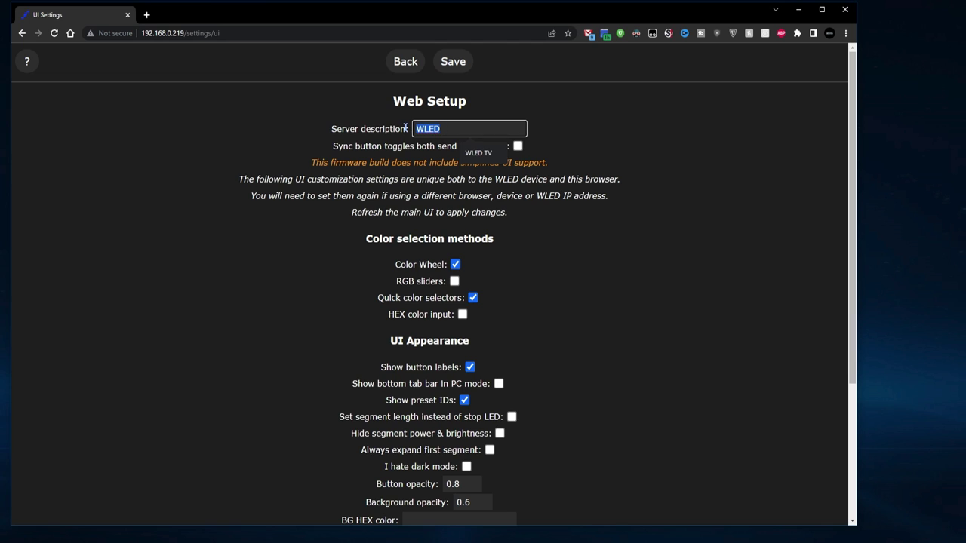
type("Matrix 01")
scroll(335, 272, "down", 5)
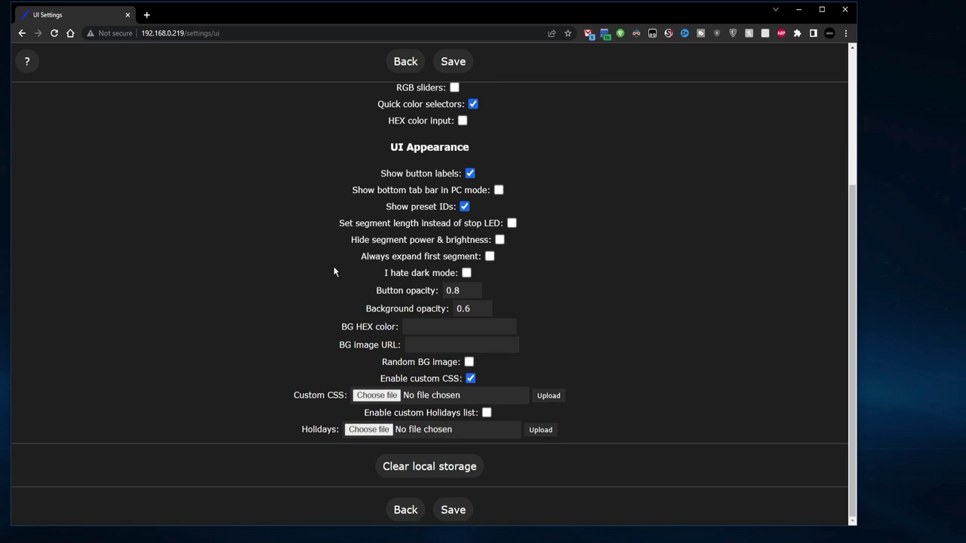
left_click(455, 511)
left_click(431, 80)
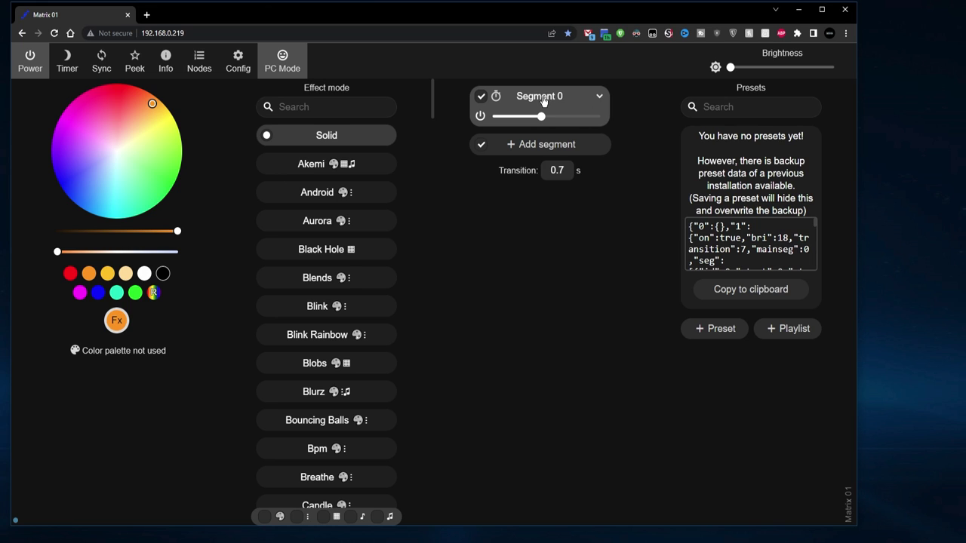
Set Segment 0's Stop X to 32 and Stop Y to 8, and apply the new bounds
left_click(600, 96)
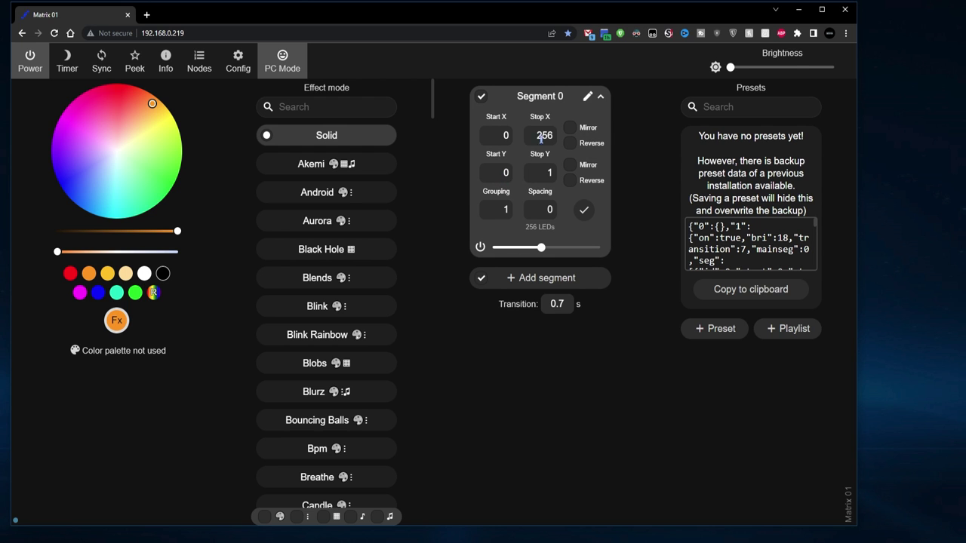
left_click_drag(535, 136, 559, 139)
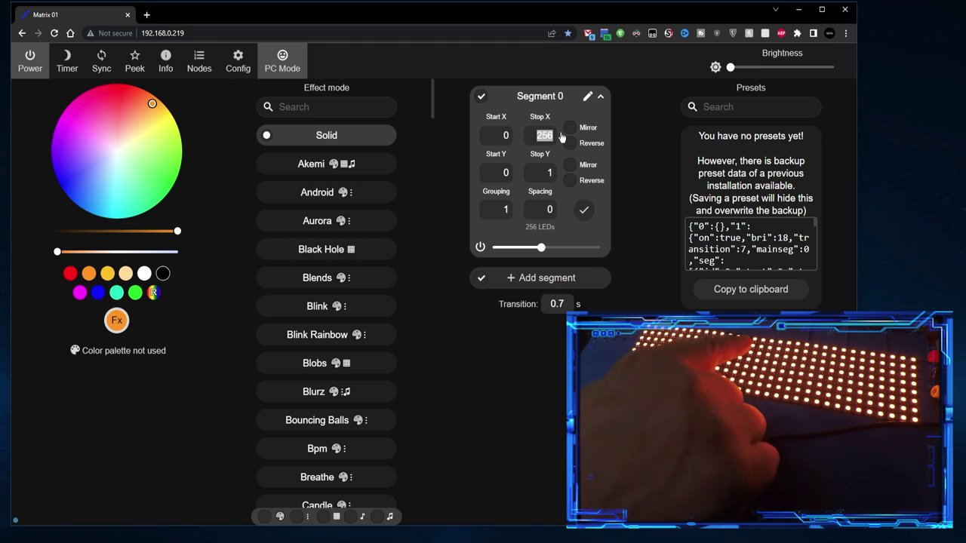
type("32")
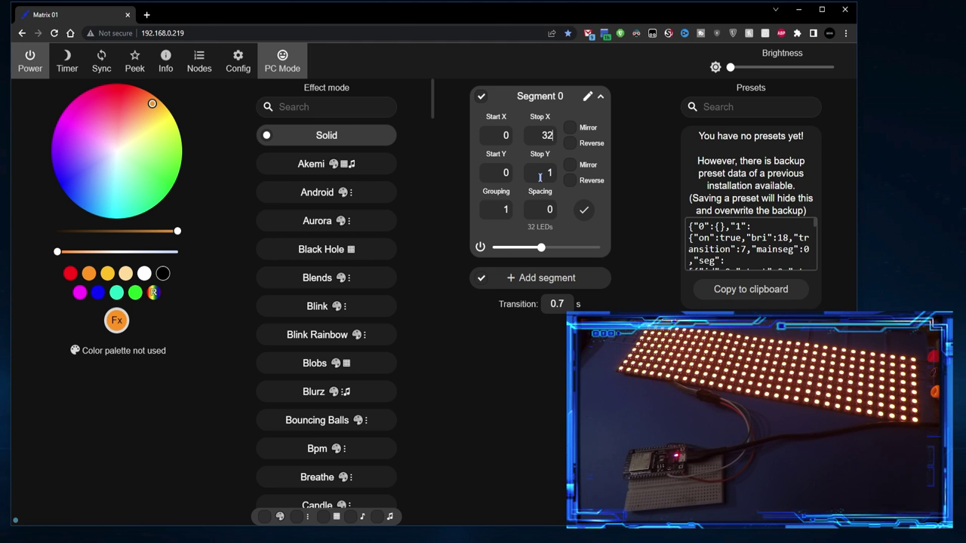
left_click_drag(543, 173, 555, 178)
type("8")
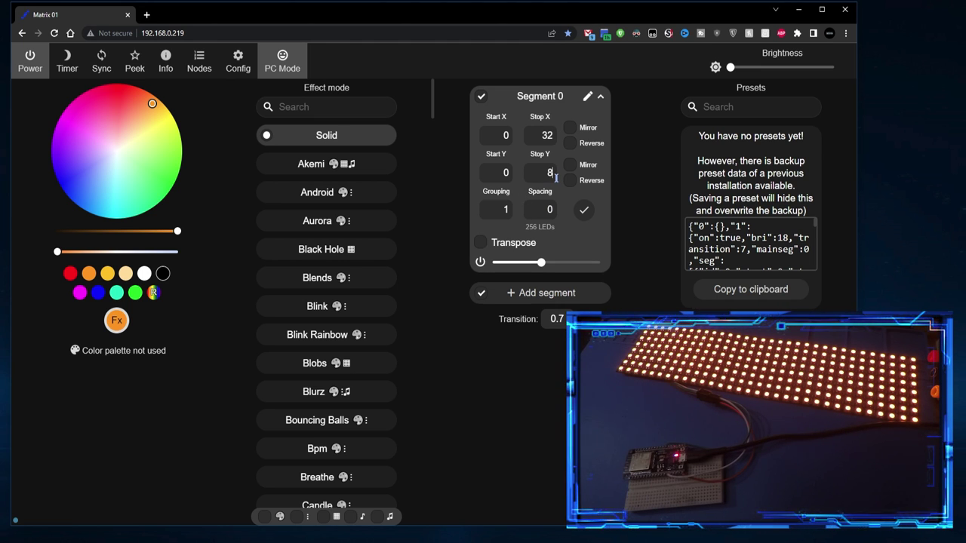
left_click(583, 211)
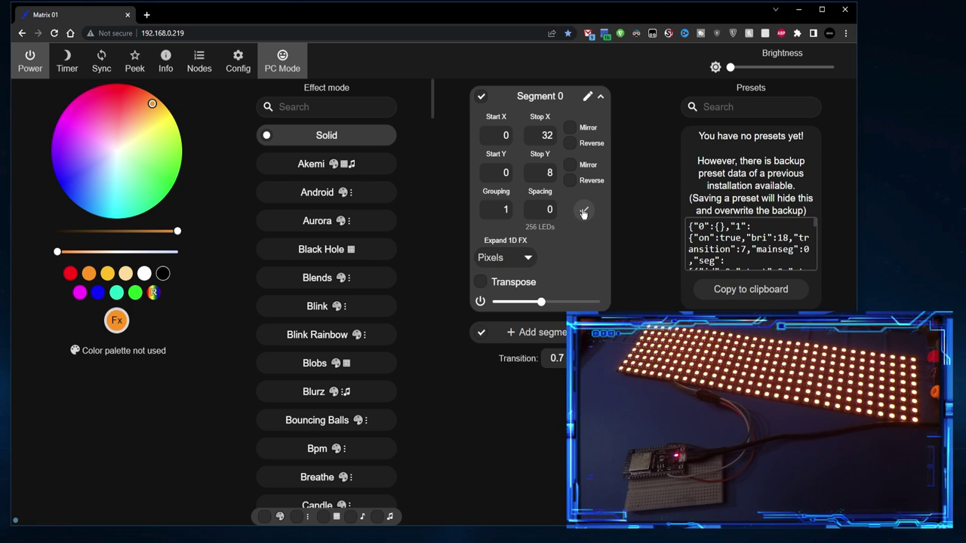
Filter the effect list to 2D effects and run the Black Hole effect on the matrix
left_click(336, 516)
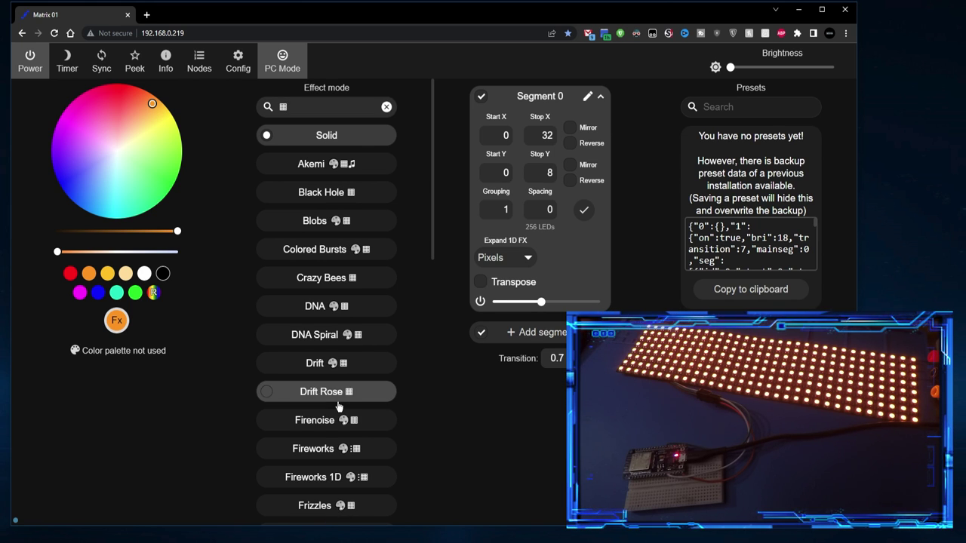
left_click(319, 193)
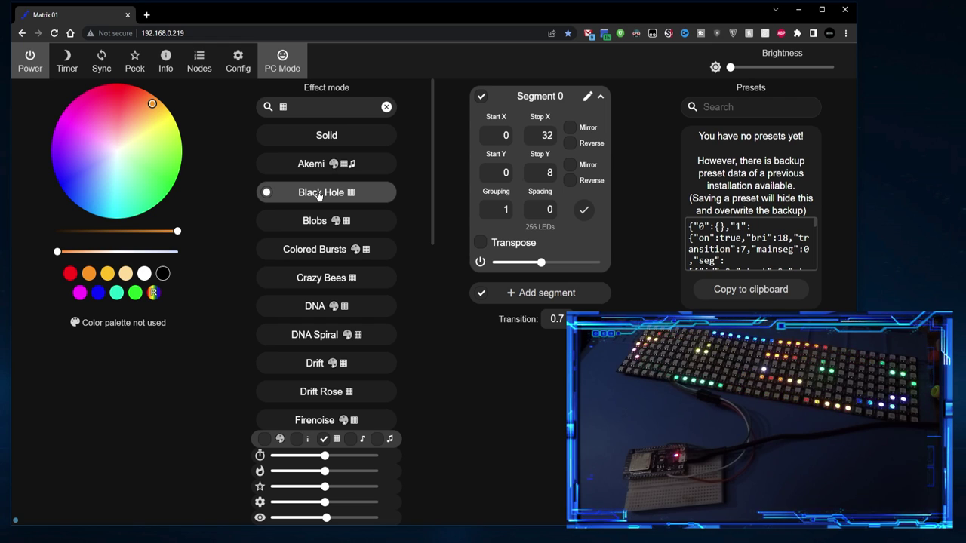
Switch the effect to Scrolling Text and raise its speed to the maximum
scroll(297, 339, "down", 5)
left_click(325, 341)
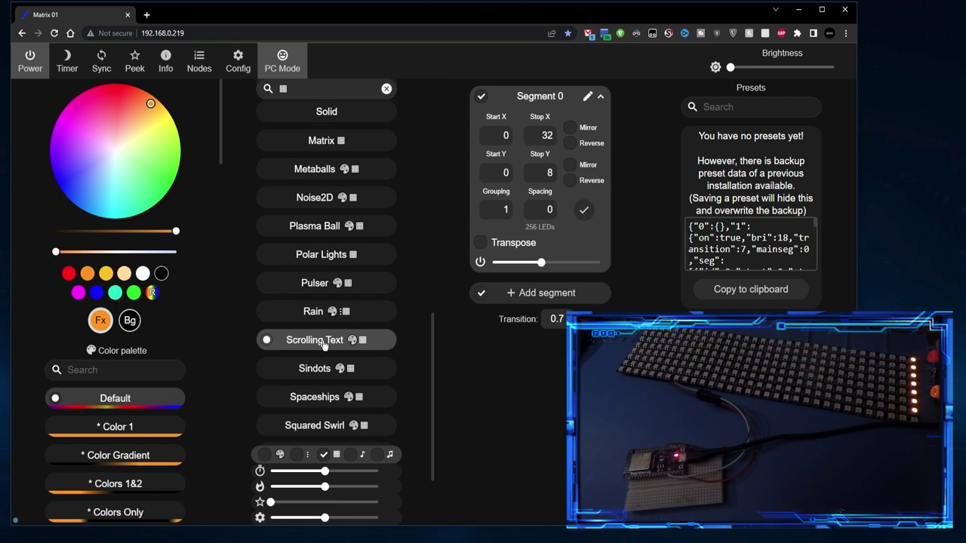
mouse_move(326, 472)
left_click_drag(326, 472, 397, 473)
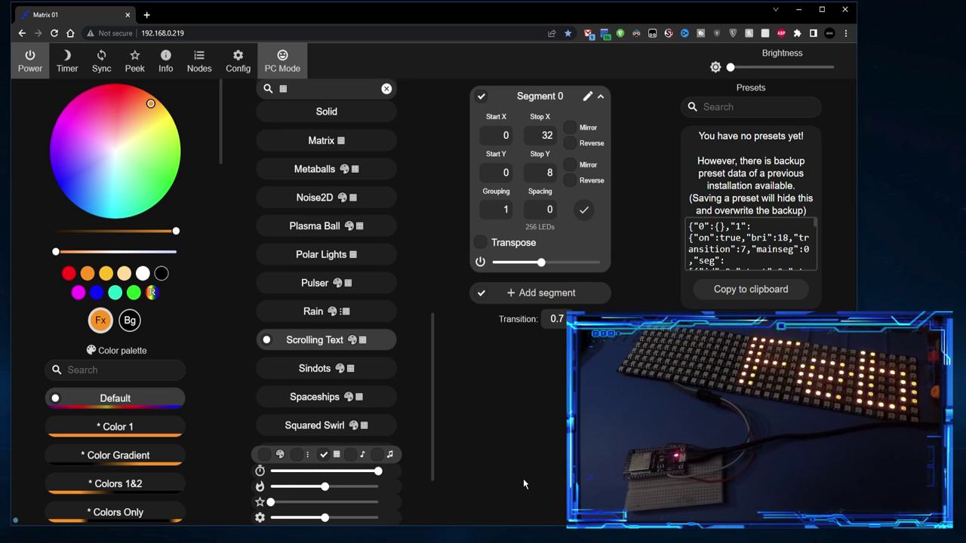
Name Segment 0 "Welcome to the Matrix" so the effect scrolls that text, and apply it
left_click(586, 97)
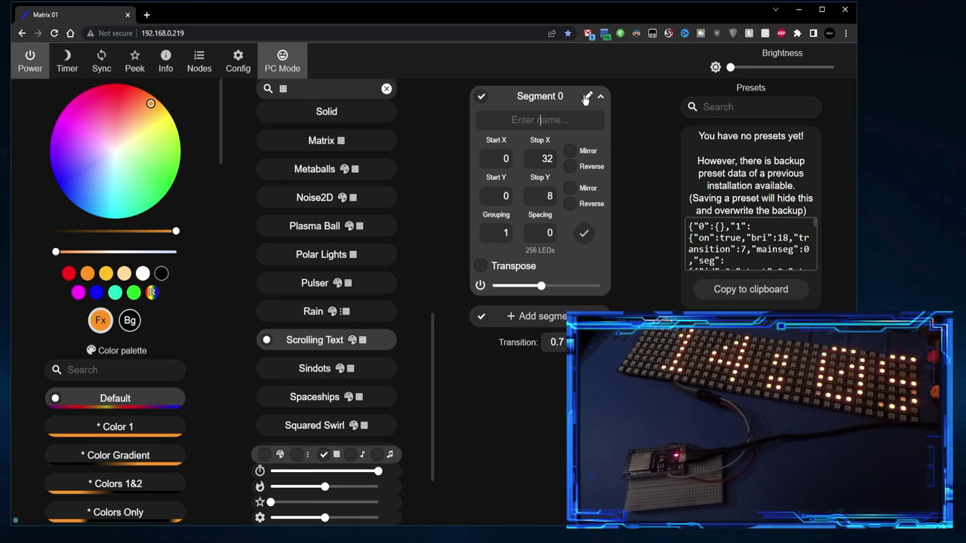
type("Welcome to the Matrix")
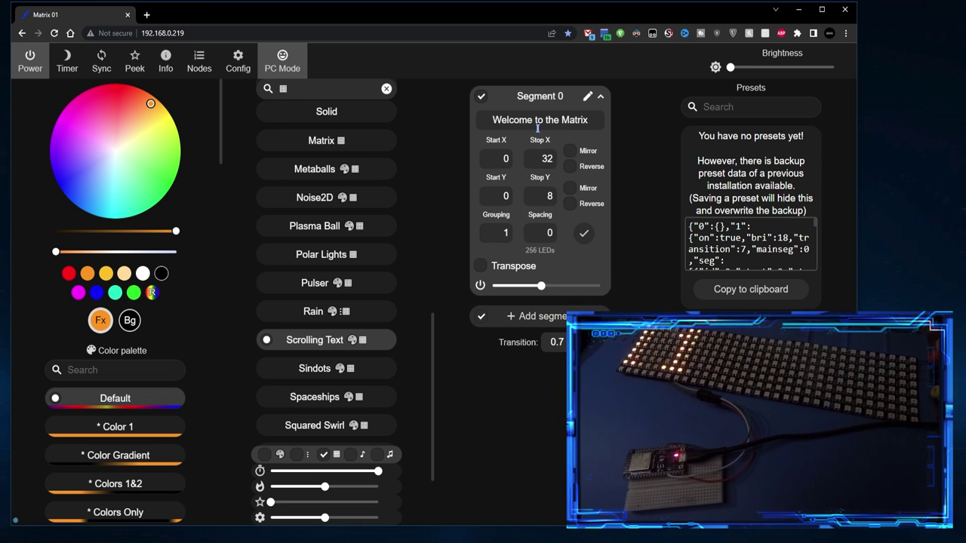
left_click(583, 235)
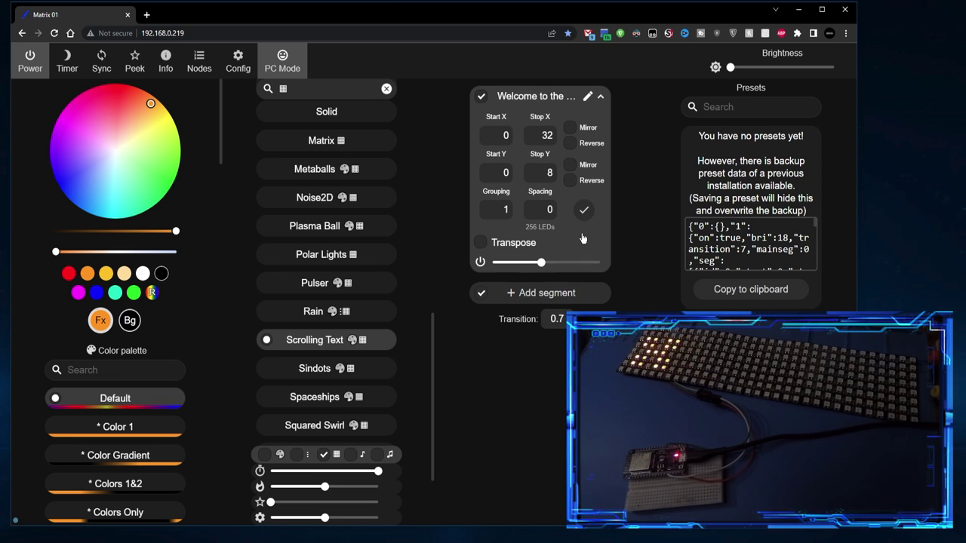
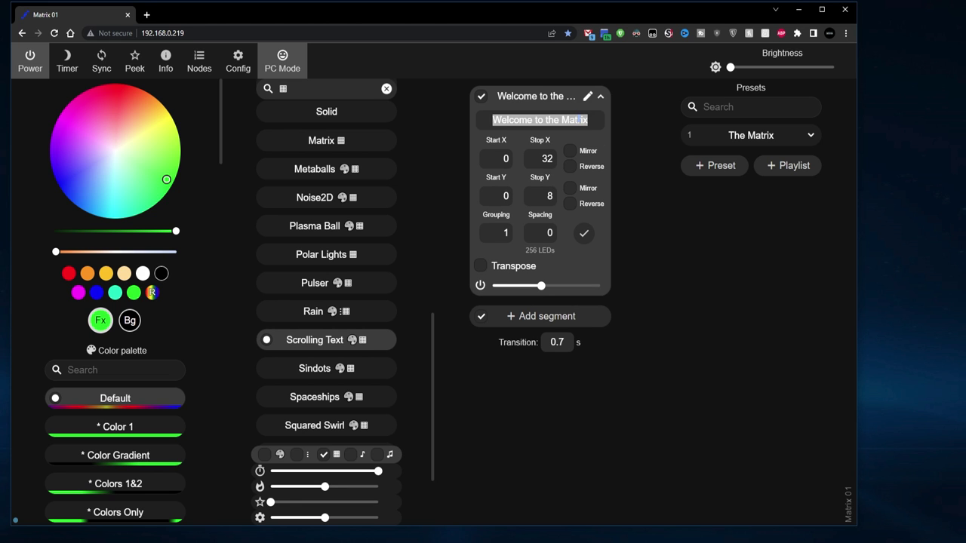
Change the segment's name to "Subscribe!" and set the effect colour to turquoise
type("Subscribe!")
left_click(583, 233)
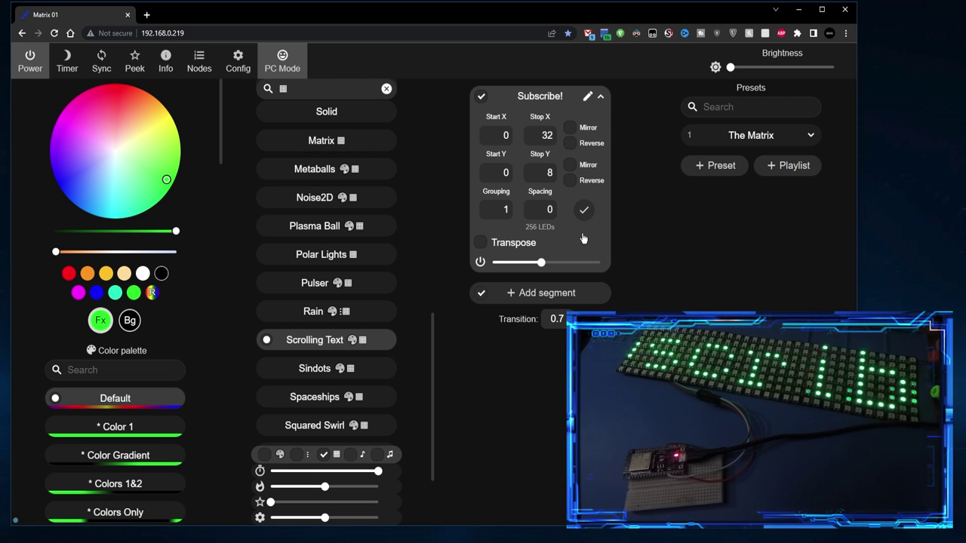
left_click(116, 293)
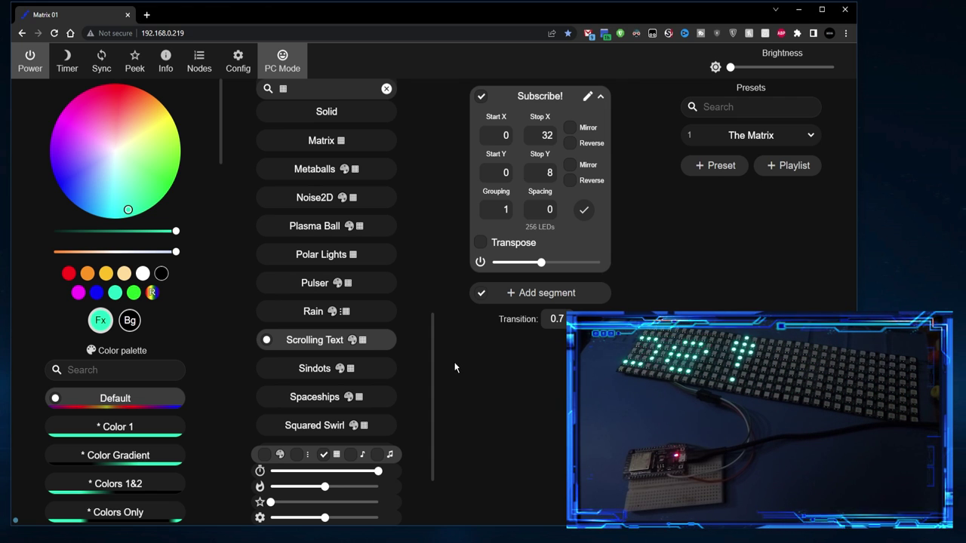
Save the current state as a new preset named "Subscribe" with ID 2
left_click(720, 166)
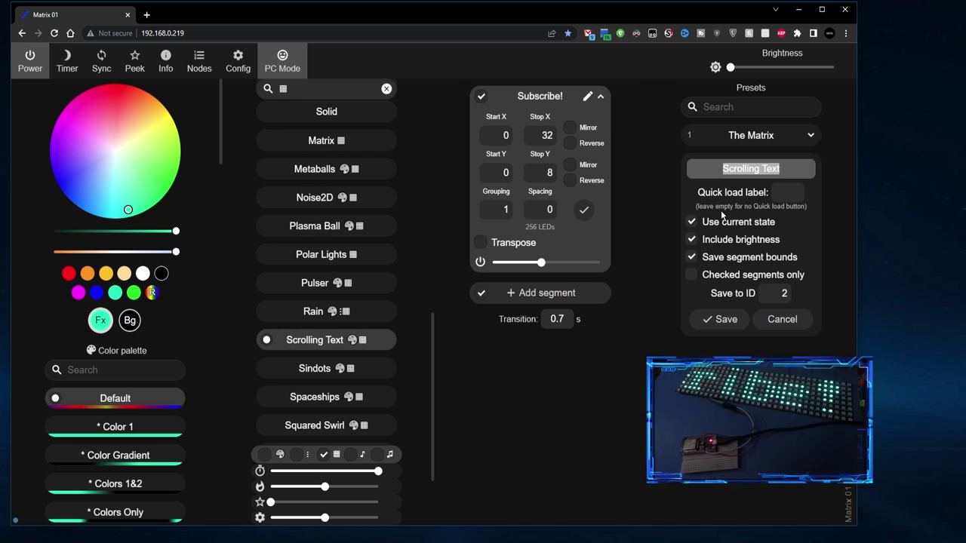
type("Subsc")
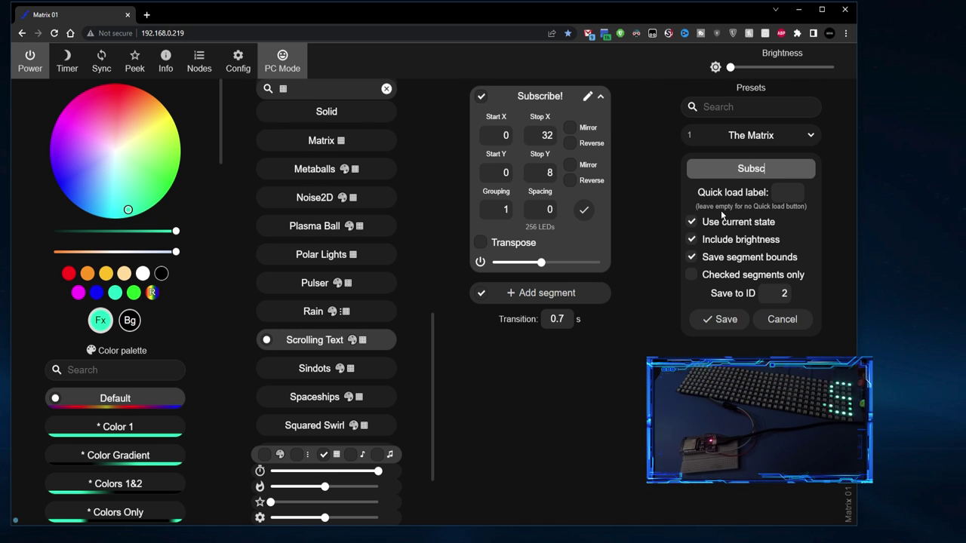
type("ribe")
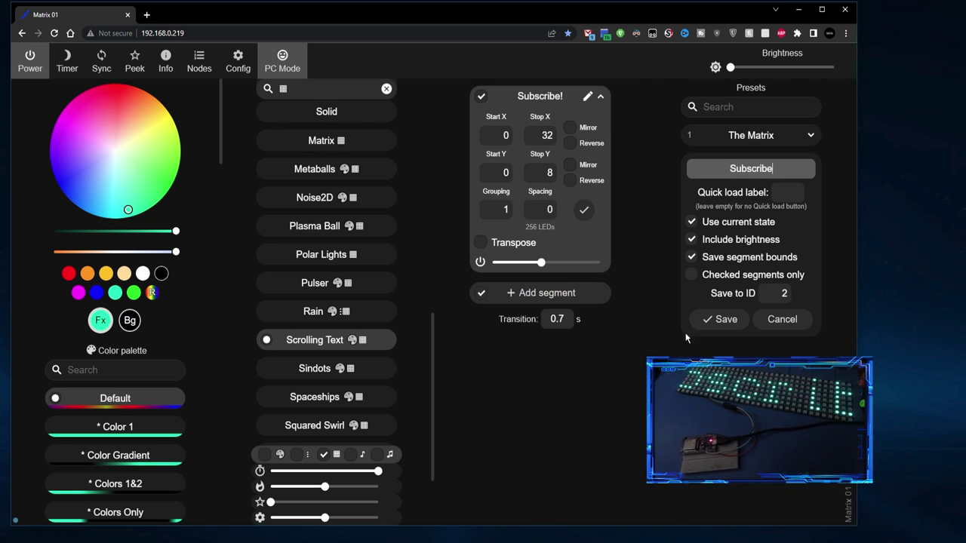
left_click(723, 320)
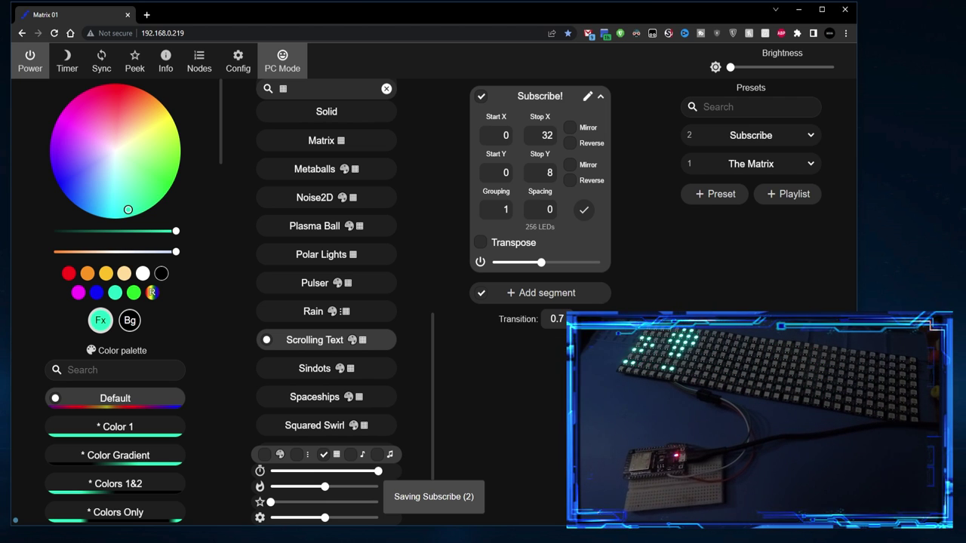
Test the saved presets by loading The Matrix and switching back to Subscribe
left_click(754, 165)
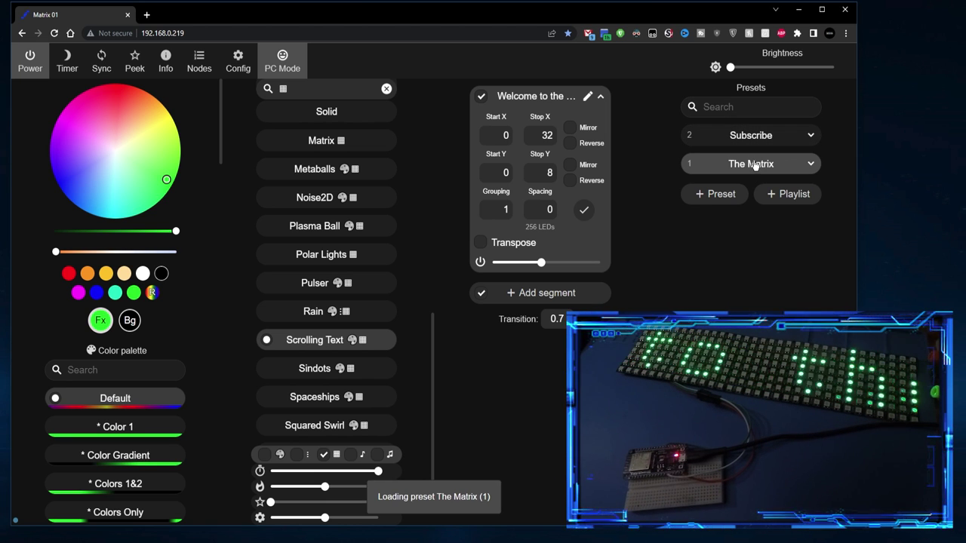
left_click(751, 135)
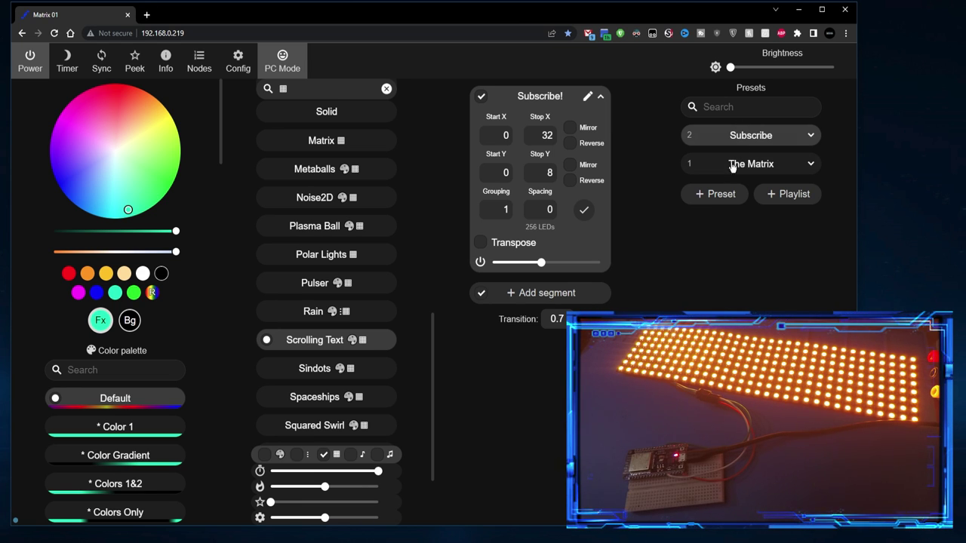
Set preset 2 to be applied at boot in the LED preferences, and save
left_click(236, 63)
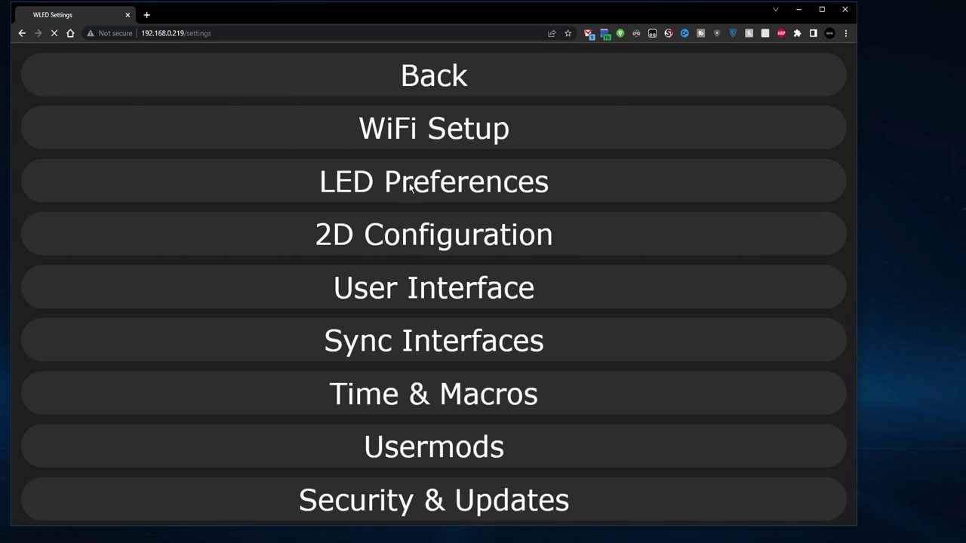
left_click(410, 186)
scroll(406, 184, "down", 15)
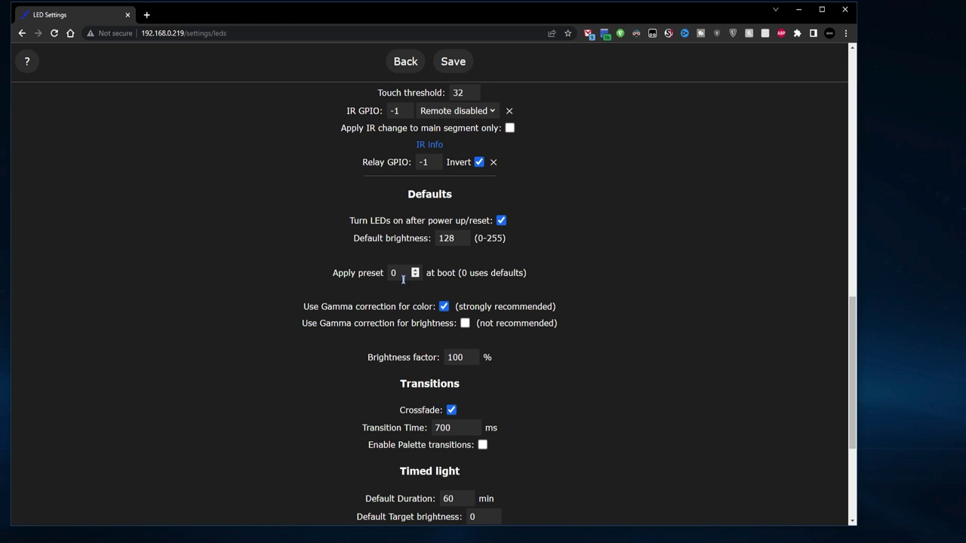
type("2")
left_click(444, 61)
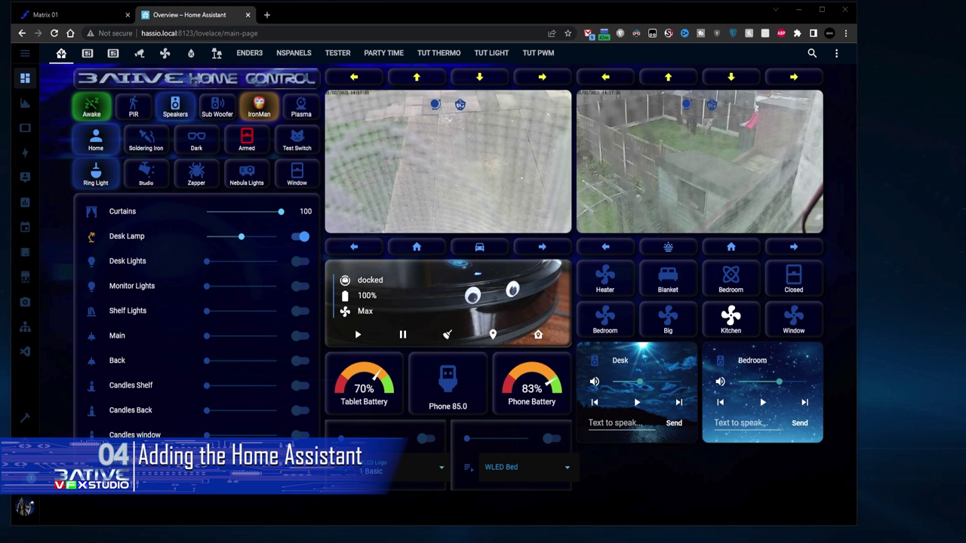
Open the newly discovered devices in Home Assistant and check the discovered Matrix 01 name against WLED's user interface settings
left_click(28, 498)
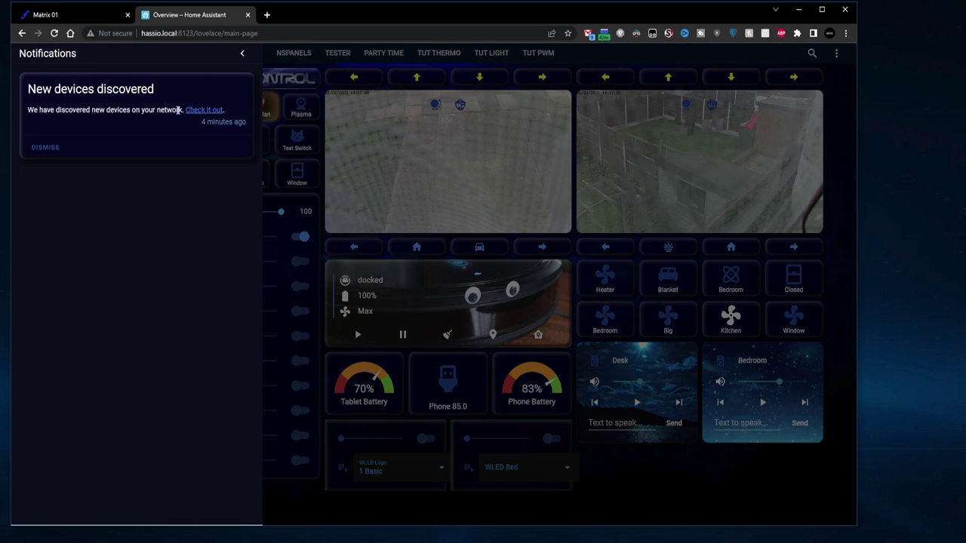
left_click(202, 110)
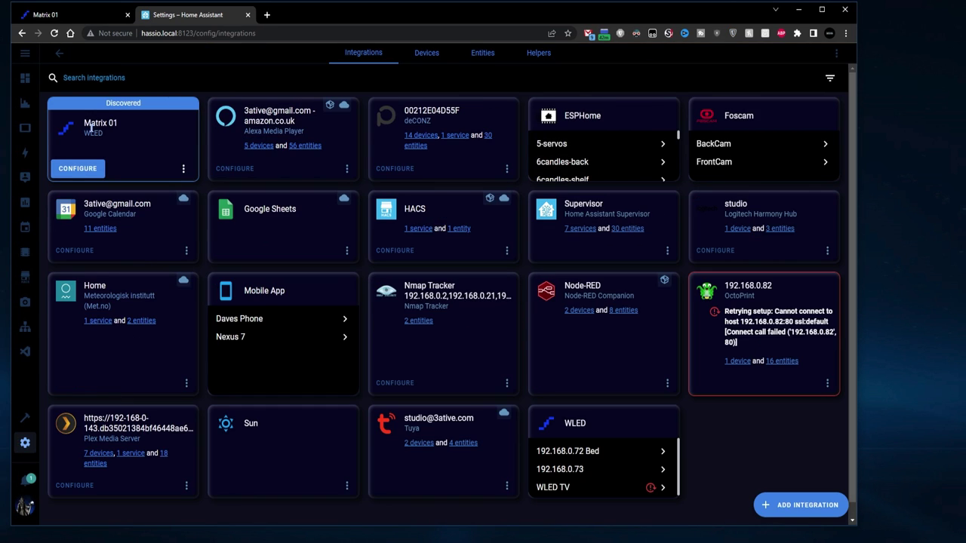
left_click(76, 15)
left_click(237, 64)
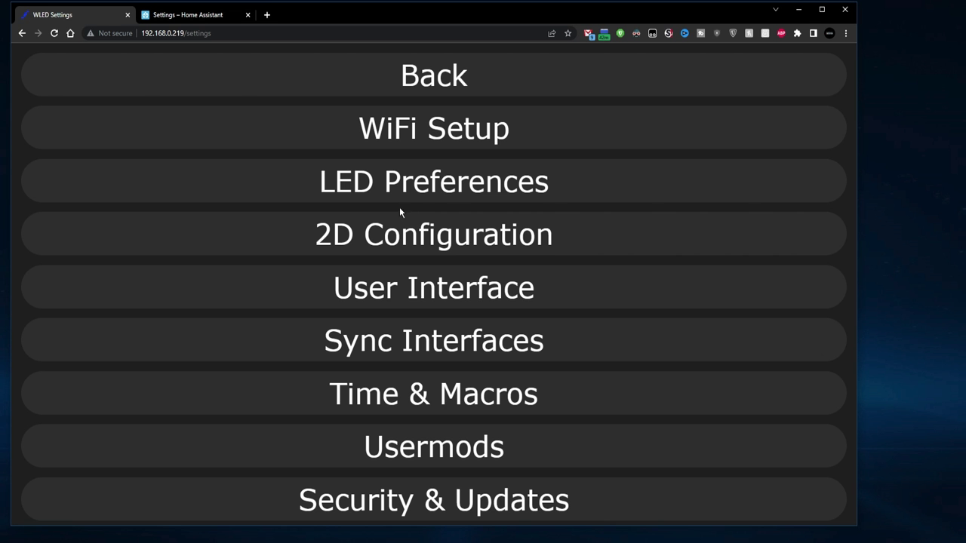
left_click(424, 294)
left_click_drag(459, 129, 428, 125)
key("ctrl+Tab")
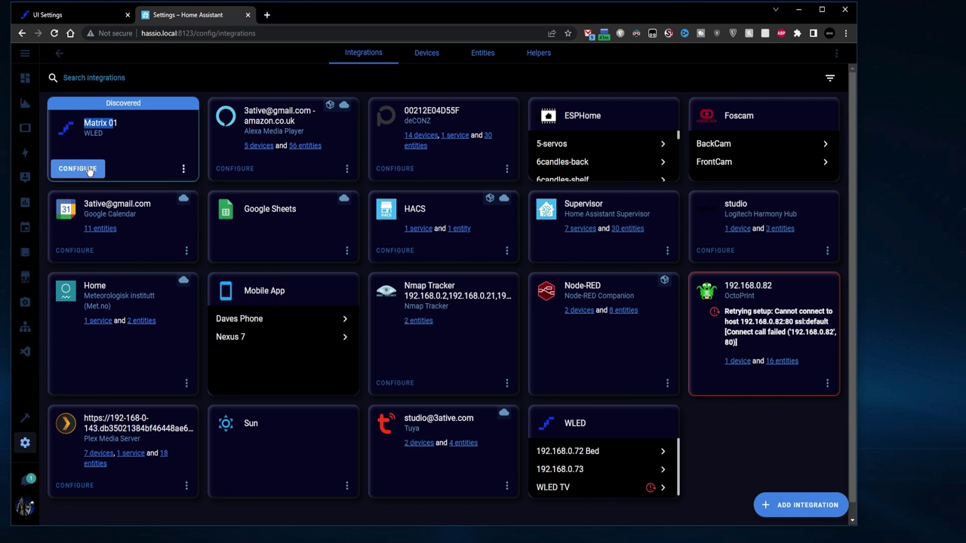
Add the discovered Matrix 01 WLED device to Home Assistant without assigning an area
left_click(83, 168)
left_click(535, 315)
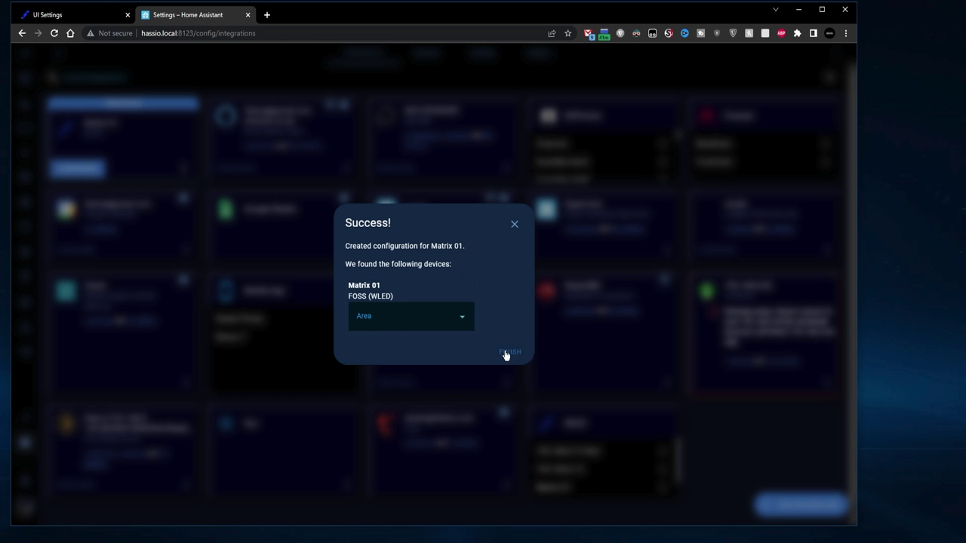
left_click(502, 354)
Open the Matrix 01 device page and test its presets by switching to The Matrix and back to Subscribe
scroll(446, 459, "down", 1)
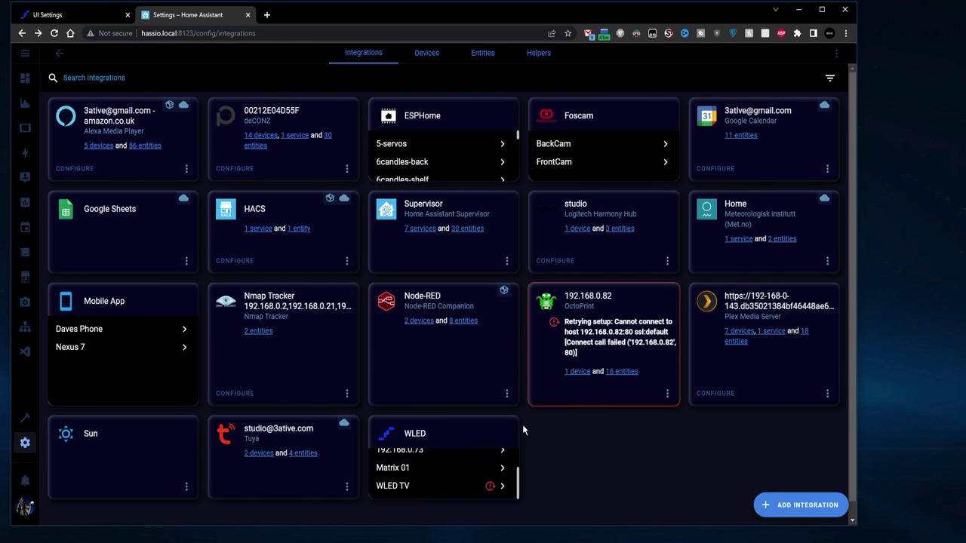
left_click(393, 468)
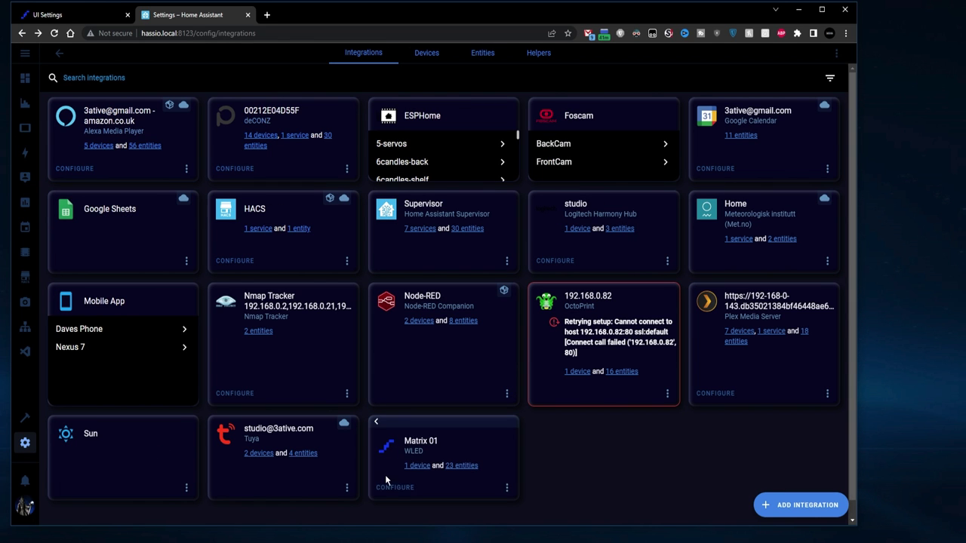
left_click(392, 476)
left_click(421, 216)
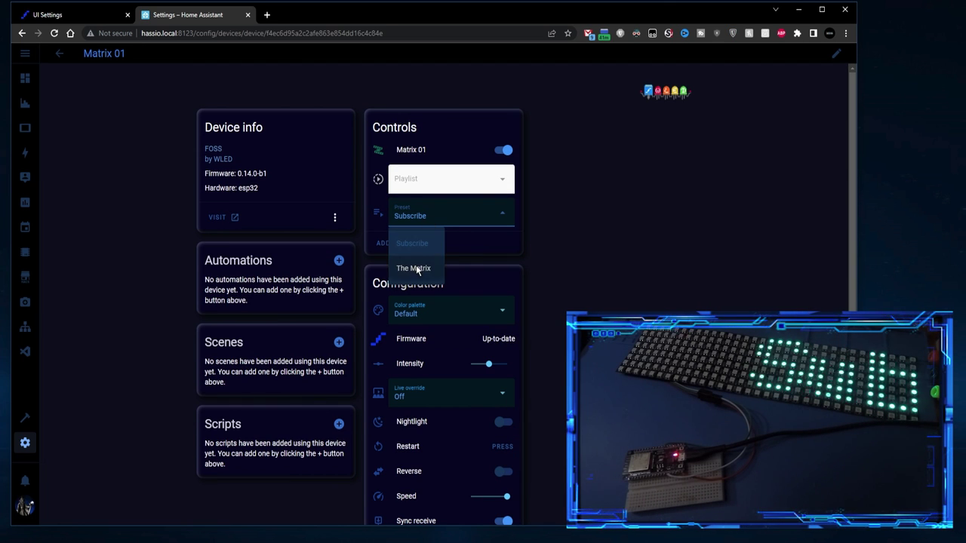
left_click(417, 266)
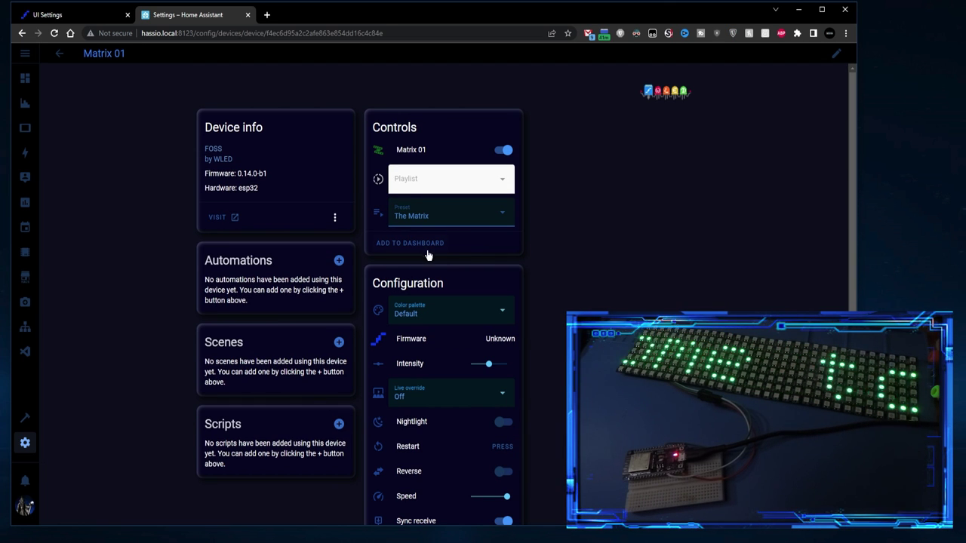
left_click(427, 218)
left_click(423, 246)
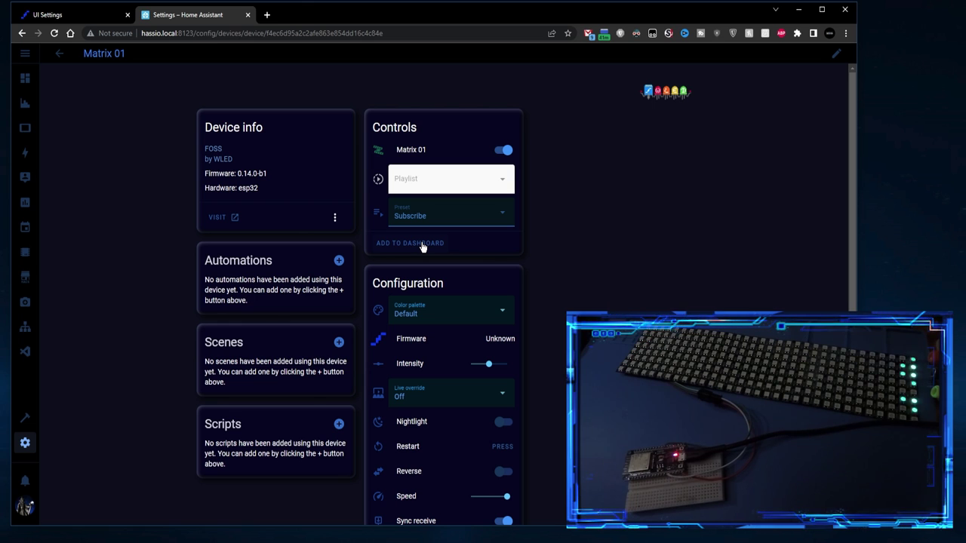
Raise the Matrix 01 light to nearly full brightness with a red colour, and view its entity settings
left_click(380, 150)
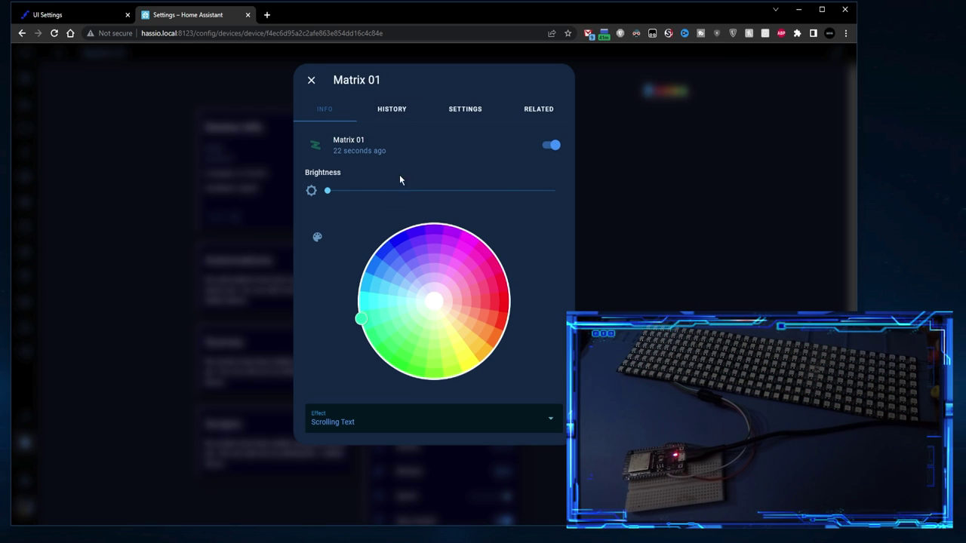
left_click_drag(528, 192, 543, 193)
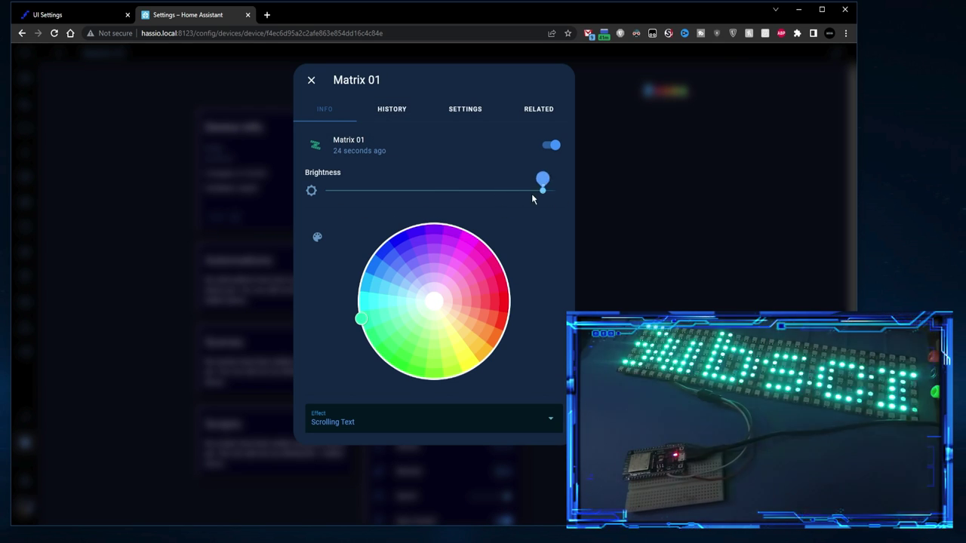
left_click(400, 236)
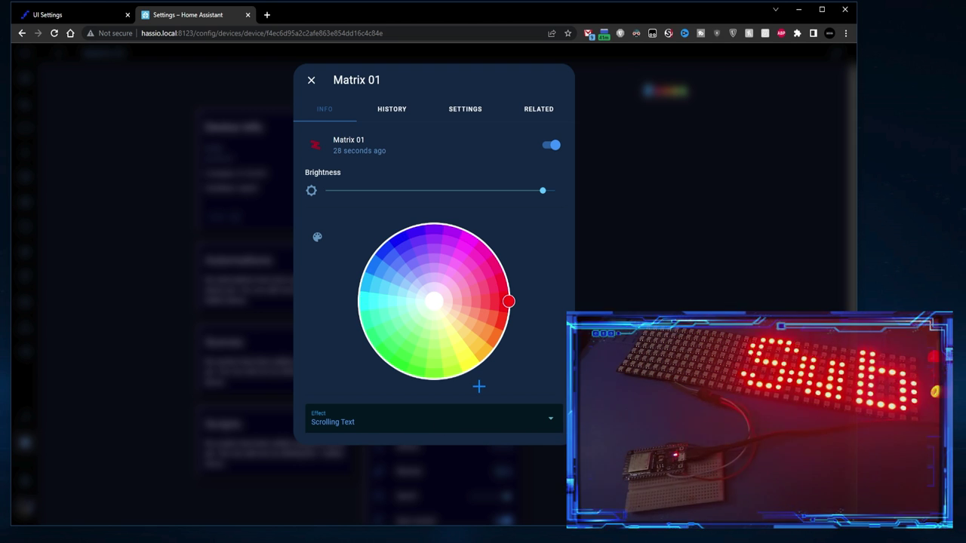
left_click(465, 113)
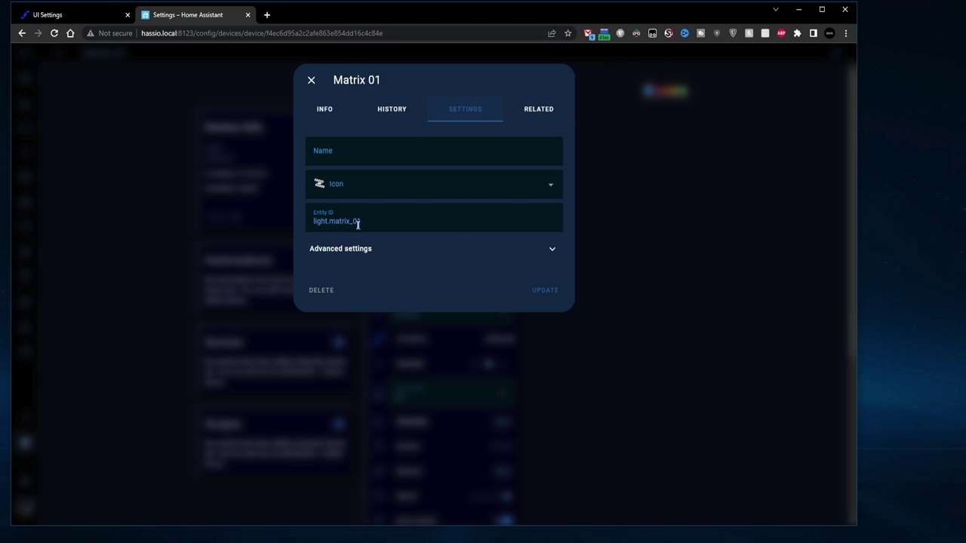
left_click(310, 80)
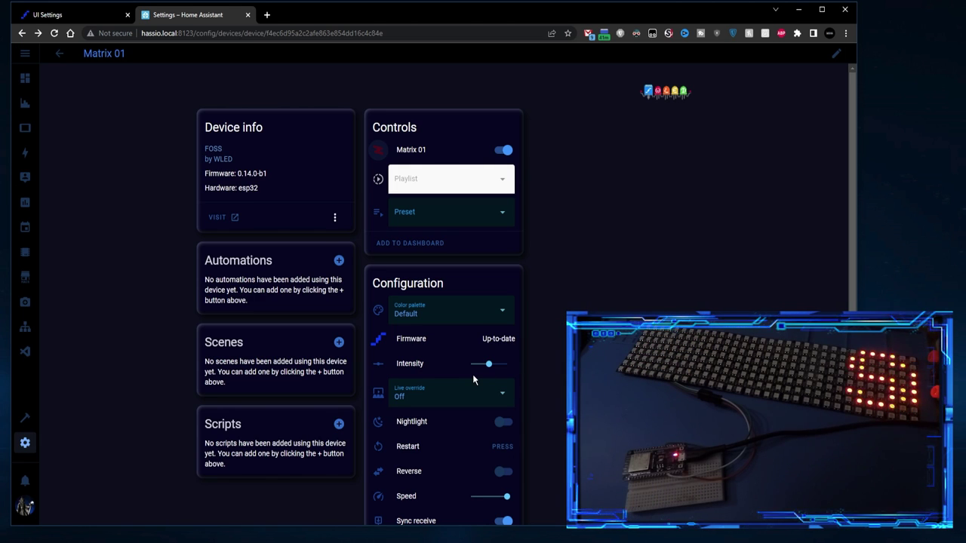
Try the Intensity setting at maximum and minimum, return it to about midway, and leave Speed at maximum
left_click_drag(488, 364, 513, 365)
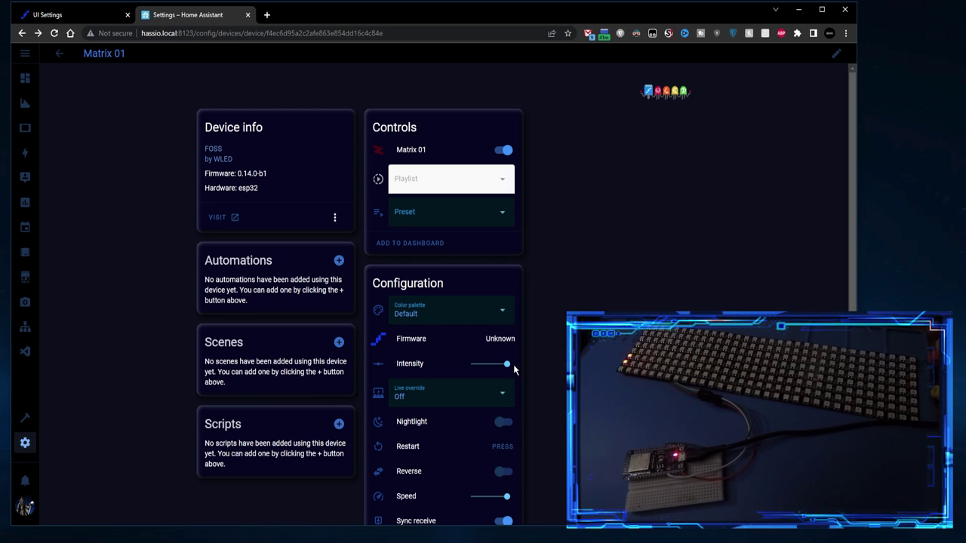
left_click_drag(506, 365, 470, 366)
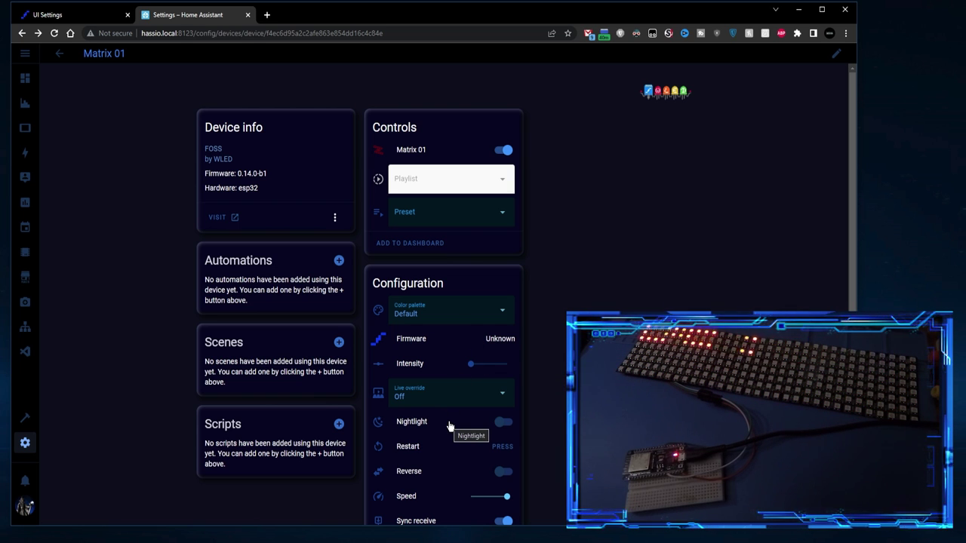
left_click_drag(472, 370, 489, 368)
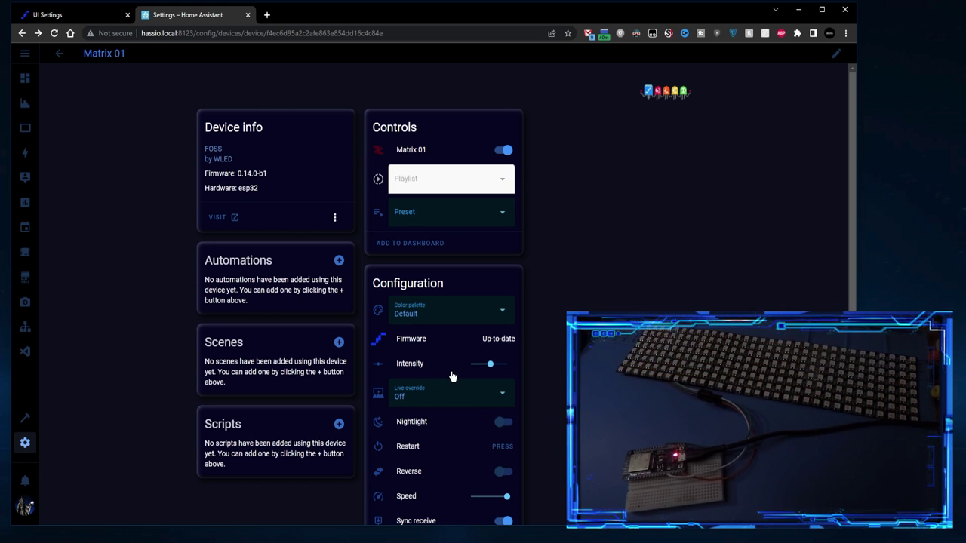
scroll(447, 373, "down", 2)
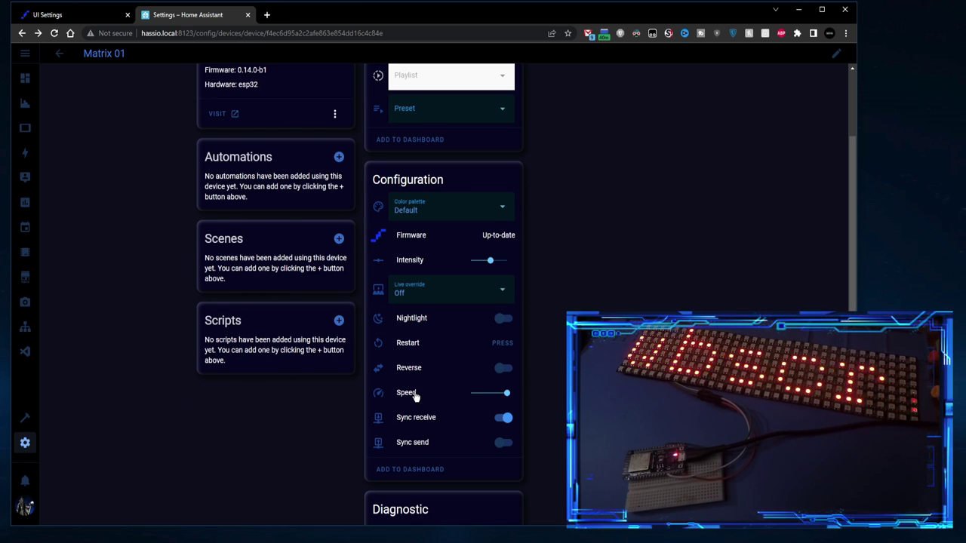
mouse_move(507, 394)
left_mouse_down()
mouse_move(480, 404)
mouse_move(521, 397)
left_mouse_up()
scroll(420, 264, "up", 2)
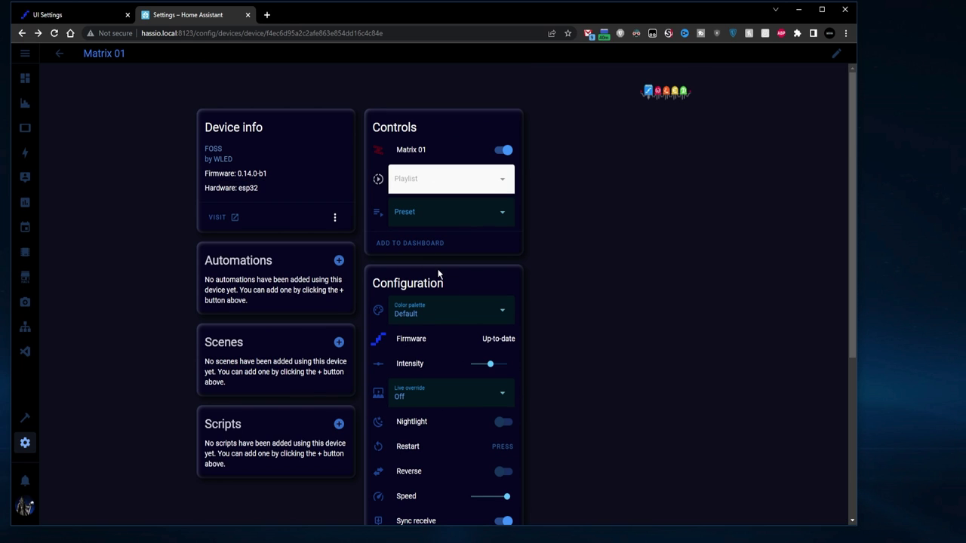
Open the Overview dashboard in a new browser tab and put its TUT PWM view into edit mode
right_click(26, 81)
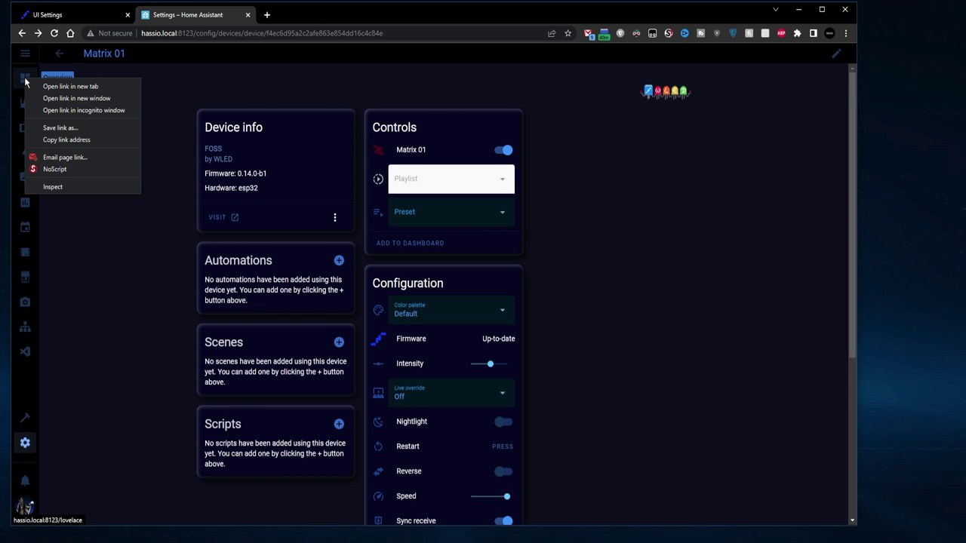
left_click(56, 86)
key("ctrl+Tab")
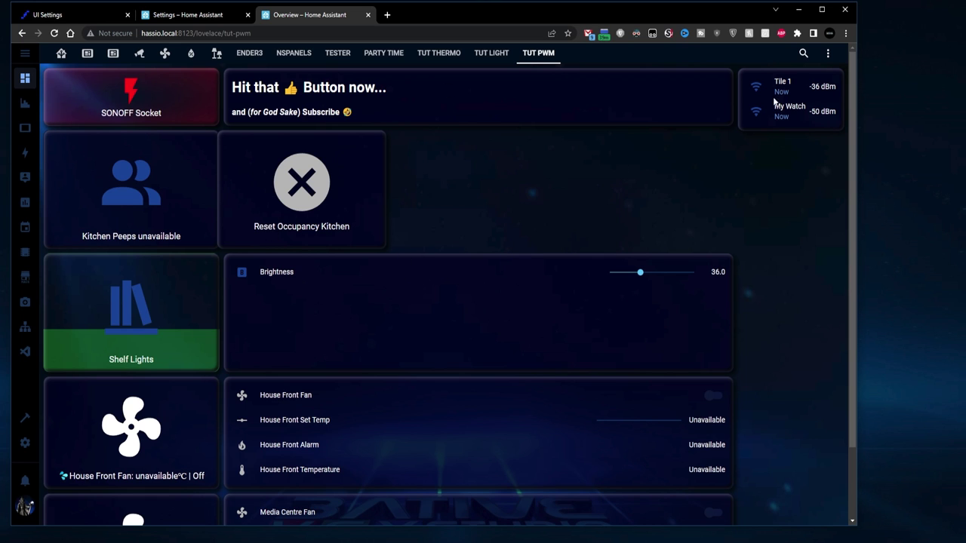
left_click(826, 54)
left_click(807, 83)
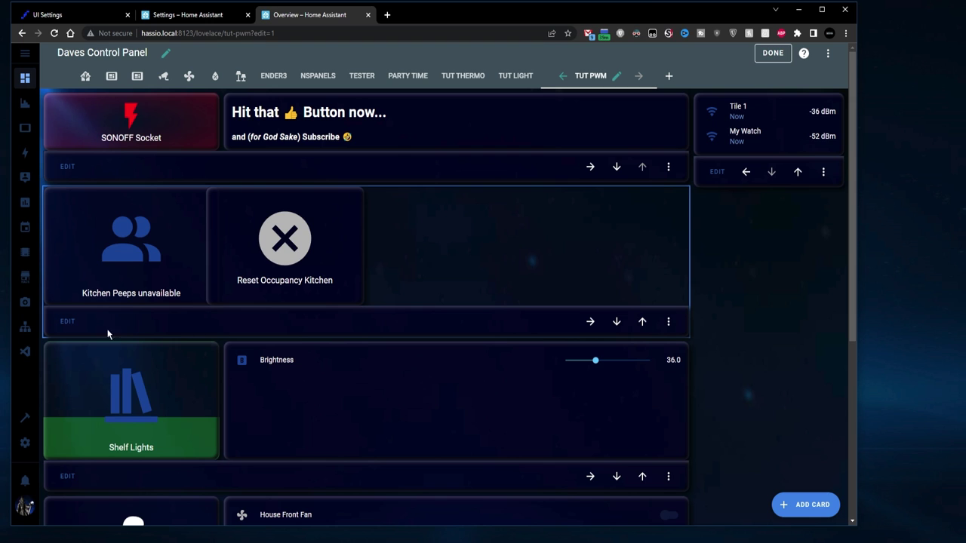
Add an Entities card as the third card in the grid of the Kitchen Peeps horizontal stack
left_click(66, 321)
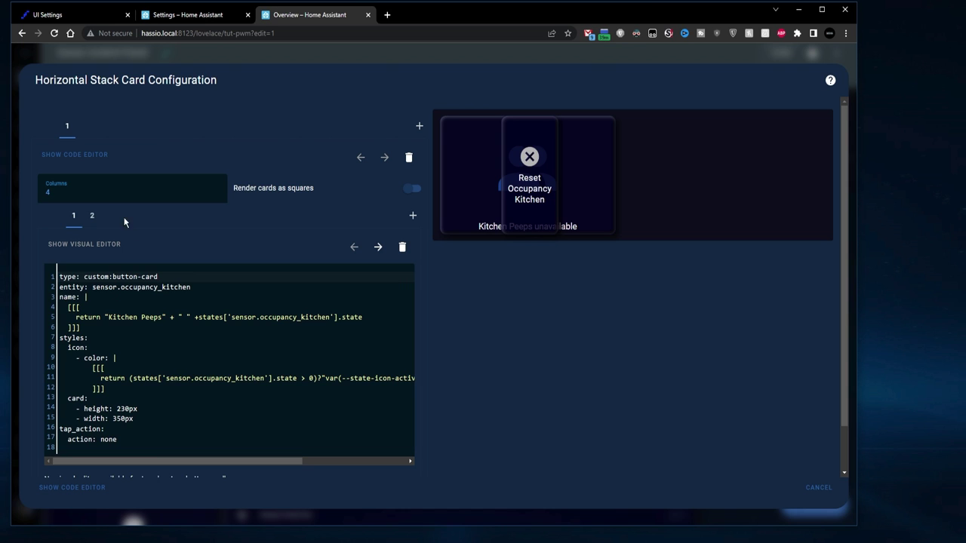
left_click(412, 217)
left_click(258, 254)
type("enti")
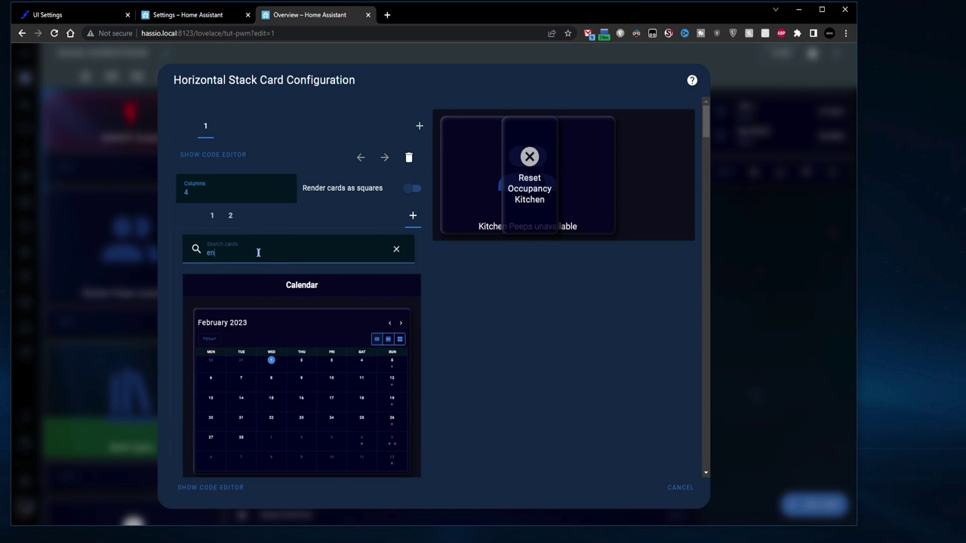
left_click(249, 315)
Remove the default entities Bedroom Temperature, Date & Time (ISO) and last_alexa from the new Entities card
scroll(302, 362, "down", 2)
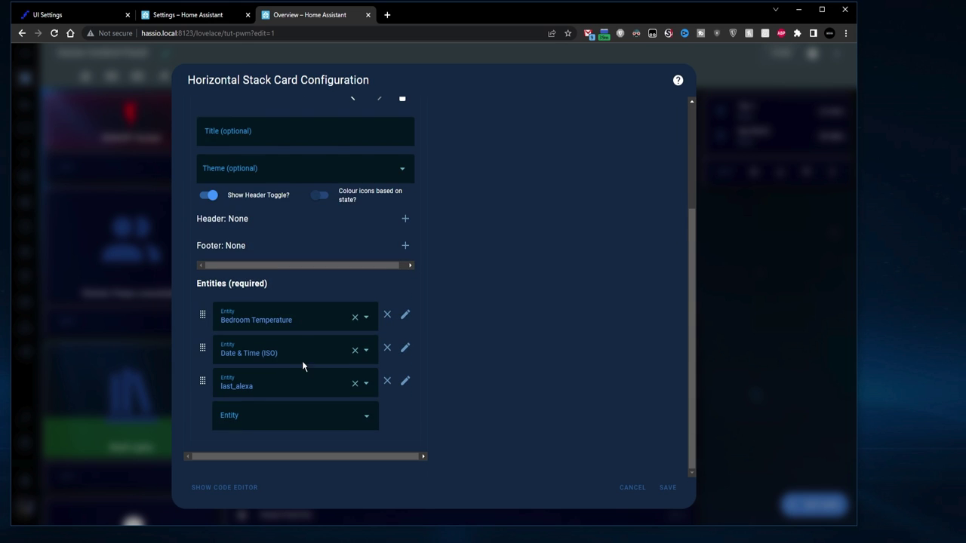
left_click(388, 316)
left_click(386, 349)
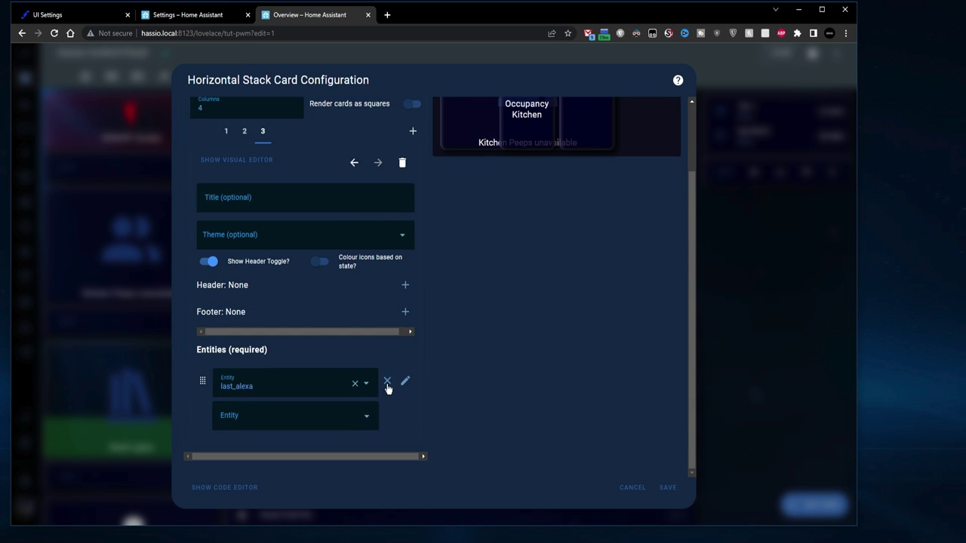
left_click(386, 382)
Copy the entity ID light.matrix_01 from the Matrix 01 light's settings on the device page
left_click(190, 16)
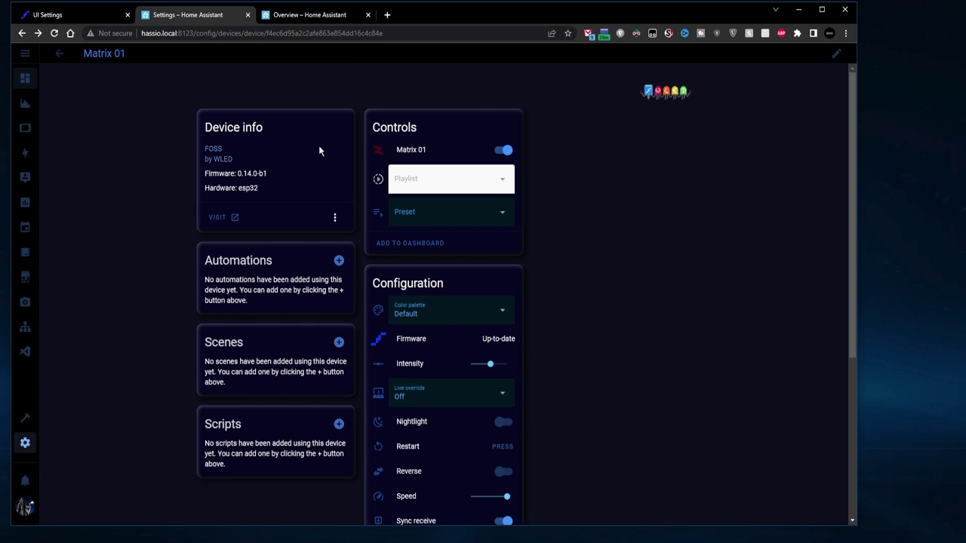
left_click(379, 154)
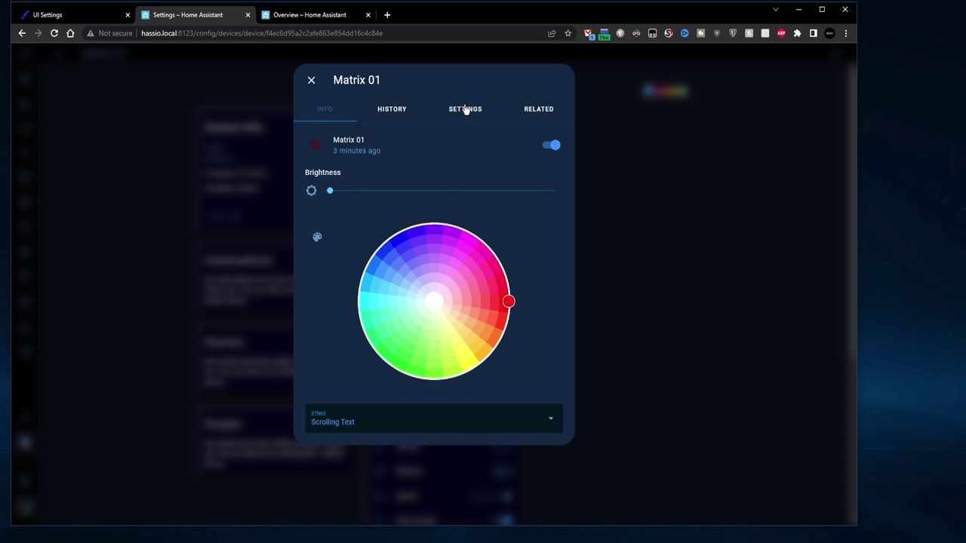
left_click(465, 110)
left_click_drag(379, 222, 302, 219)
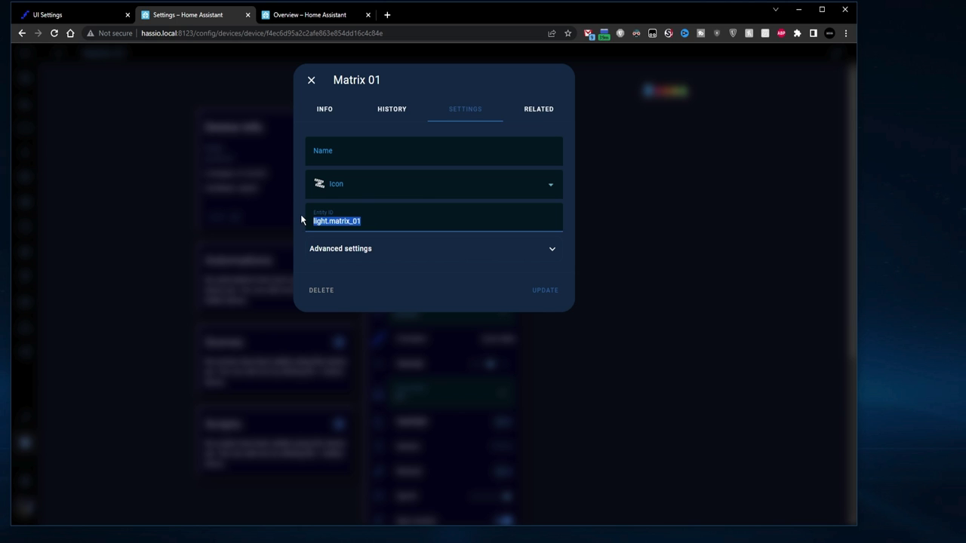
key("ctrl+c")
Add the Matrix 01 light to the dashboard's new Entities card using the copied entity ID
left_click(314, 15)
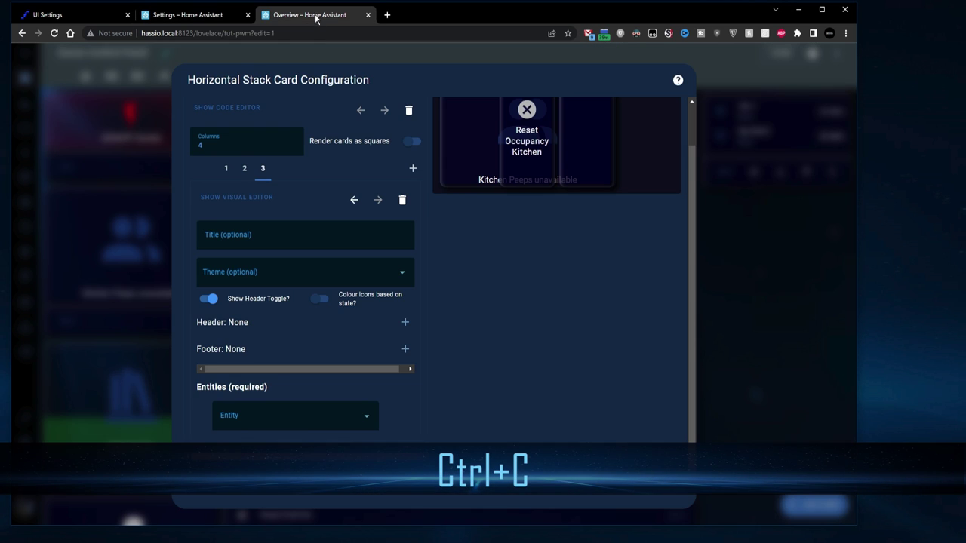
left_click(258, 416)
key("ctrl+v")
left_click(266, 381)
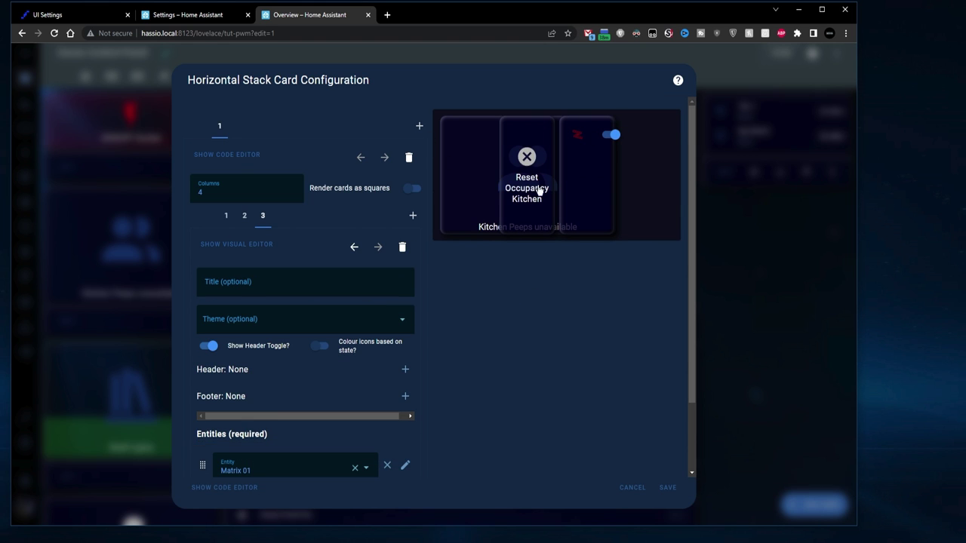
Copy the entity ID select.matrix_01_preset from the Matrix 01 Preset settings and return to the dashboard card configuration
key("ctrl+shift+Tab")
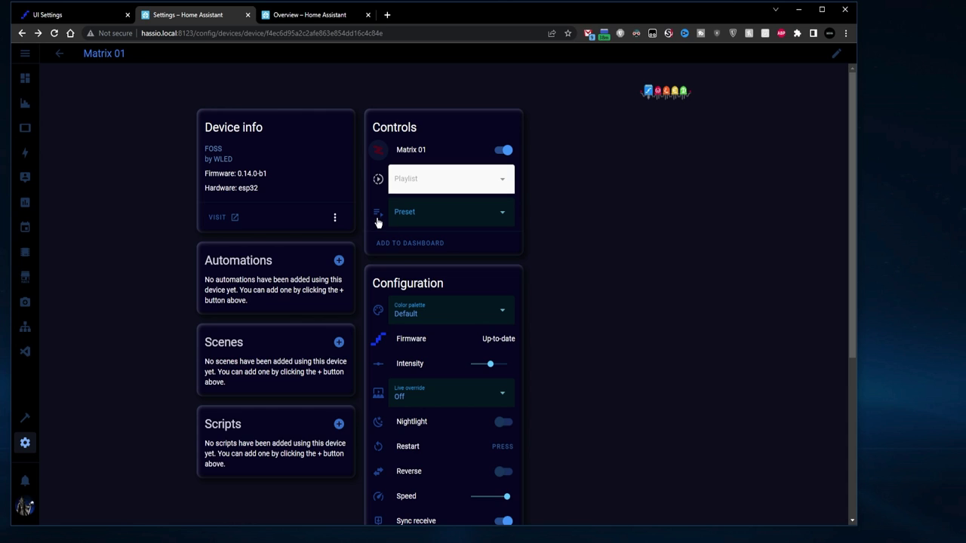
left_click(378, 215)
left_click(432, 111)
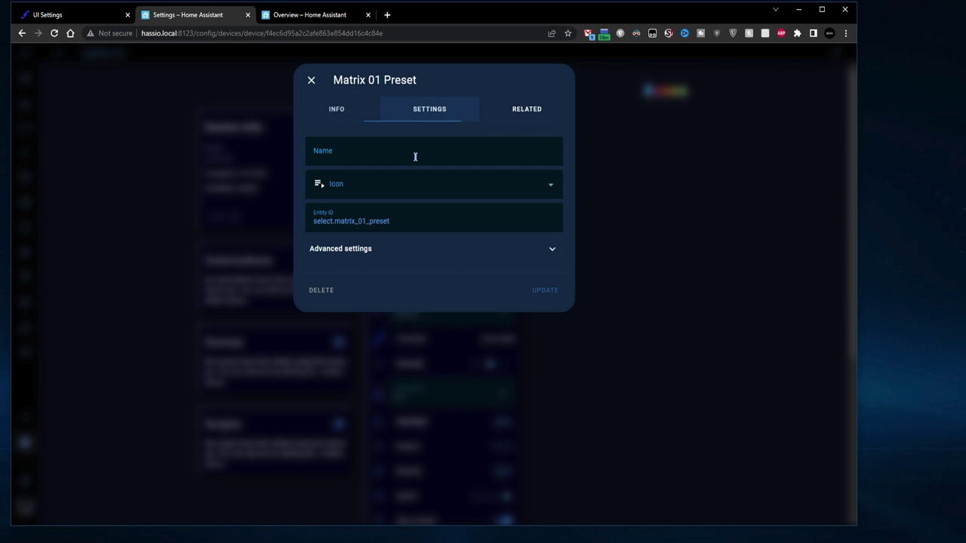
left_click_drag(401, 225, 282, 219)
key("ctrl+c")
left_click(275, 15)
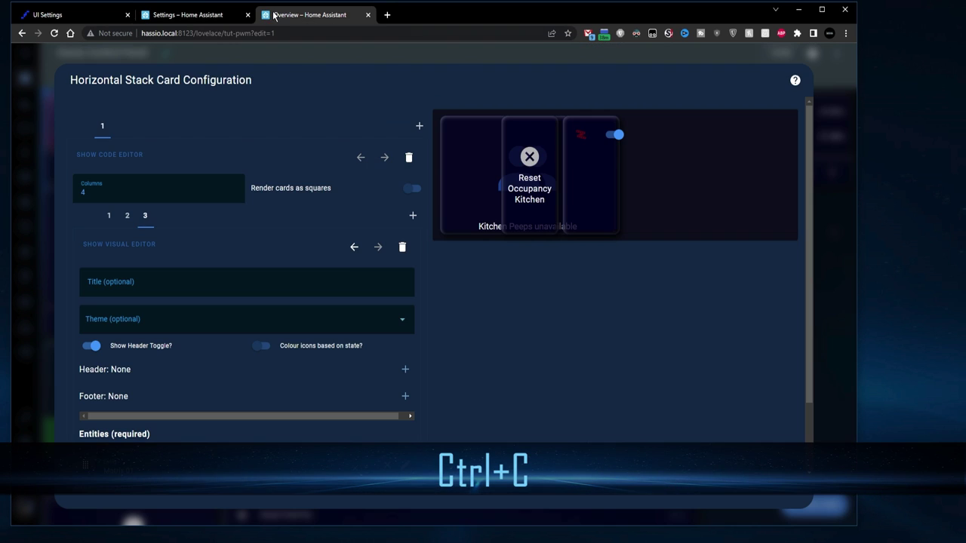
Add the Matrix 01 Preset entity to the dashboard's Entities card using the copied entity ID
scroll(188, 433, "down", 1)
left_click(123, 408)
key("ctrl+v")
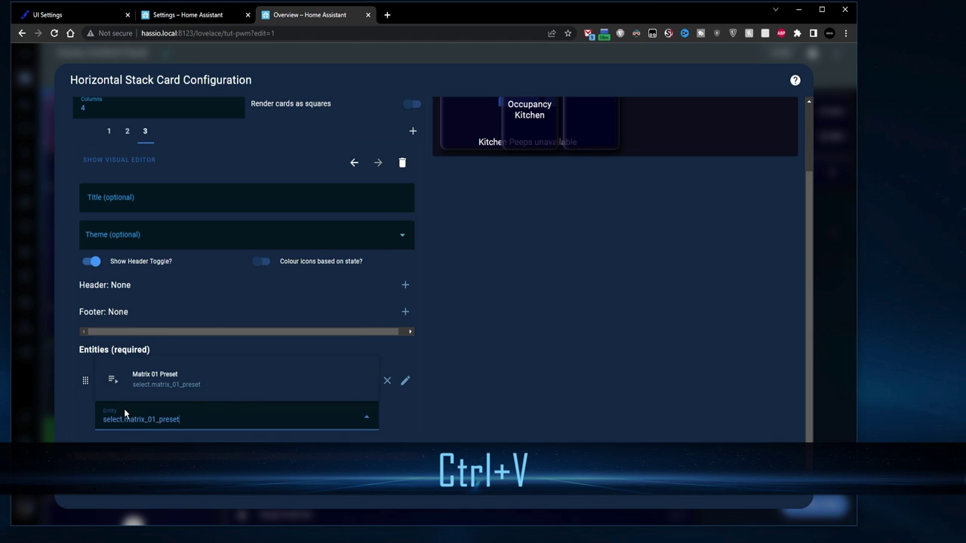
left_click(152, 381)
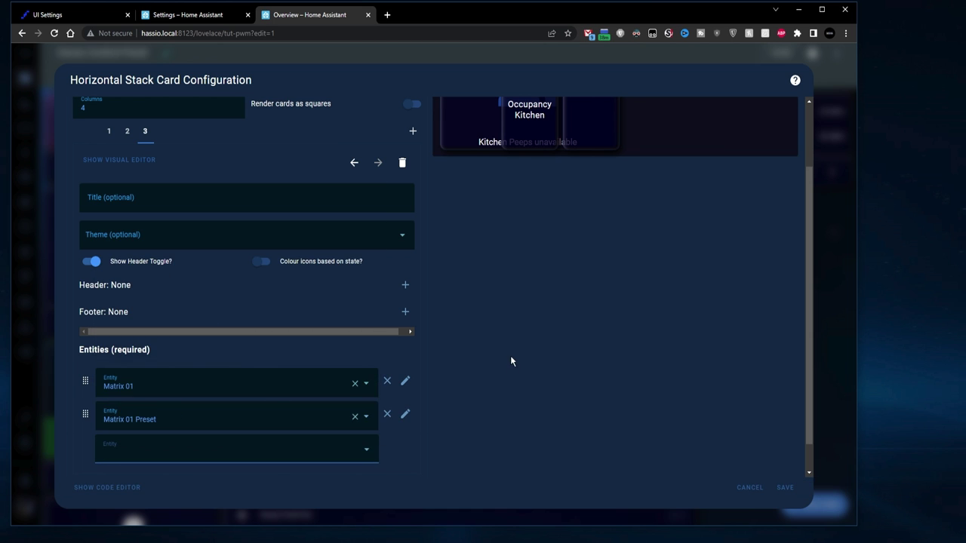
Copy the entity ID number.matrix_01_speed from the Matrix 01 Speed settings on the device page
left_click(181, 15)
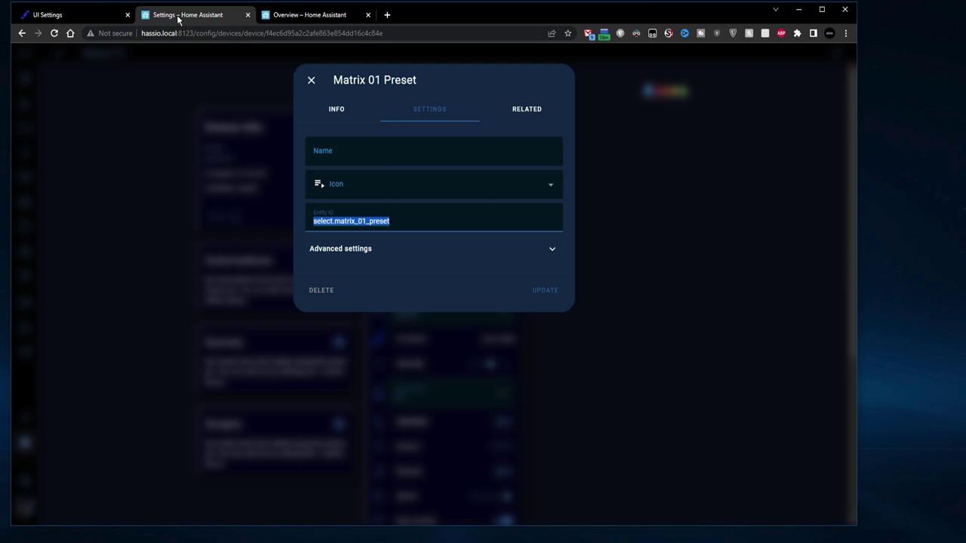
left_click(308, 82)
scroll(387, 353, "down", 2)
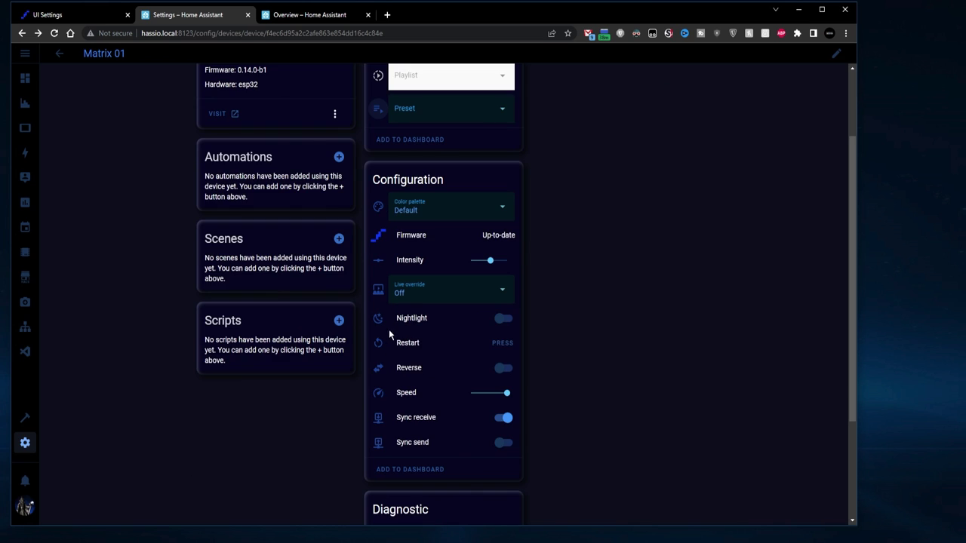
left_click(379, 393)
left_click(429, 108)
left_click_drag(394, 221, 247, 223)
key("ctrl+c")
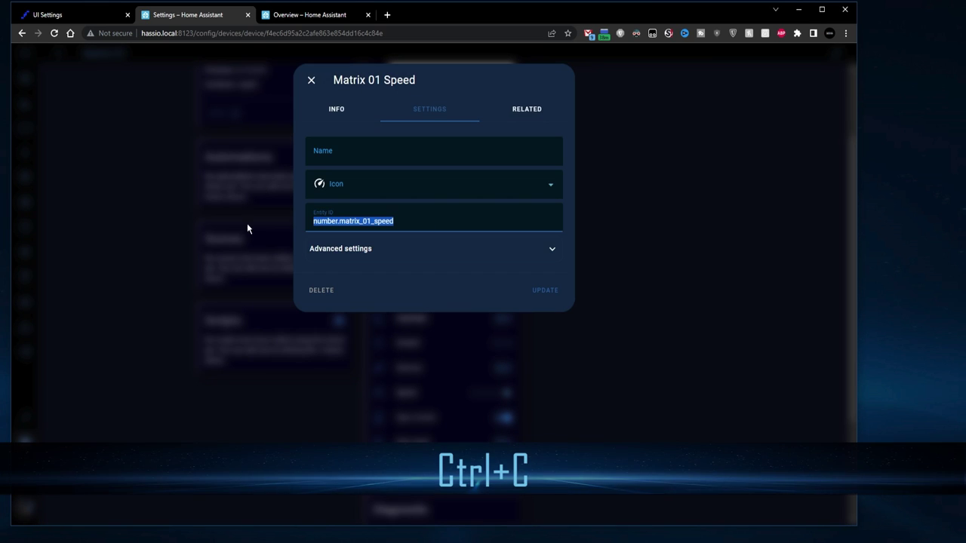
Add the Matrix 01 Speed entity to the dashboard's Entities card using the copied ID, save the card and leave dashboard editing
left_click(306, 15)
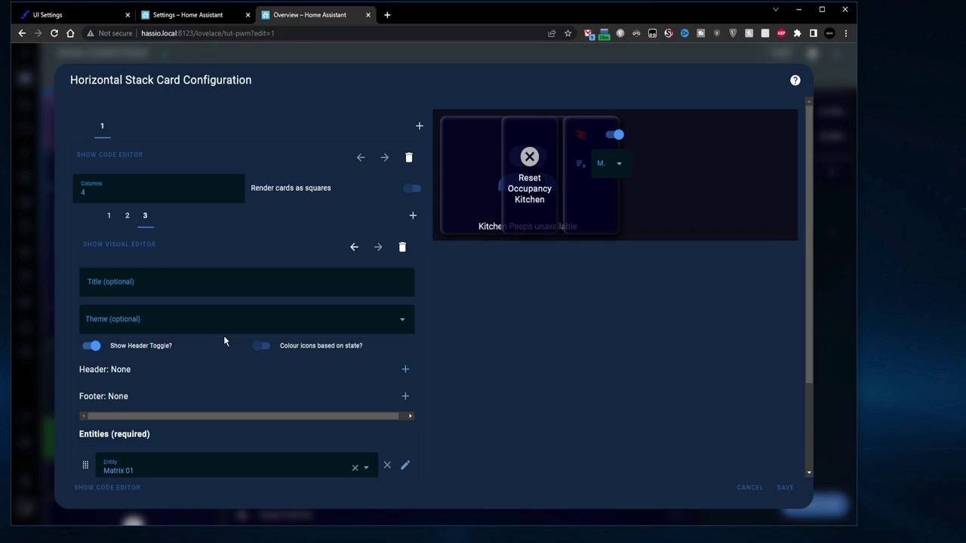
scroll(219, 335, "down", 2)
left_click(134, 414)
key("ctrl+v")
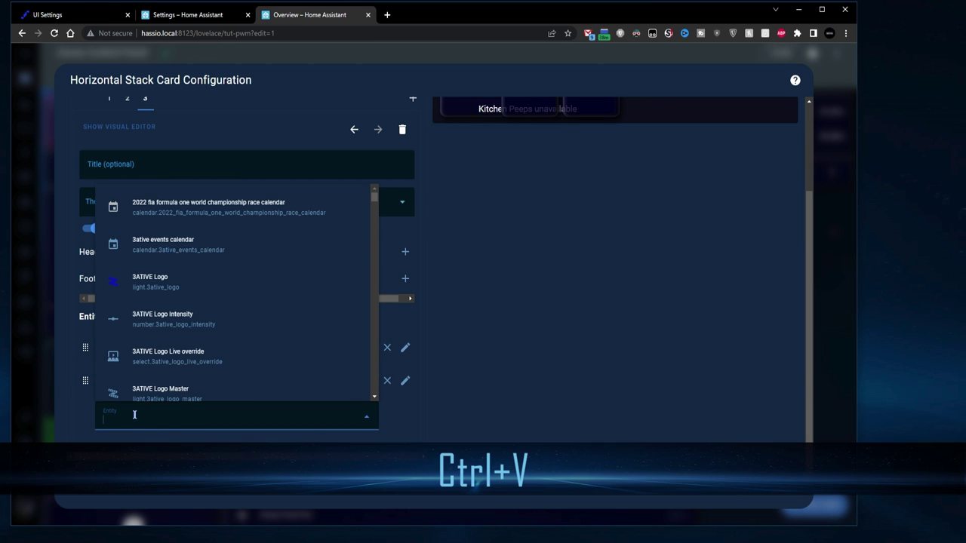
left_click(170, 392)
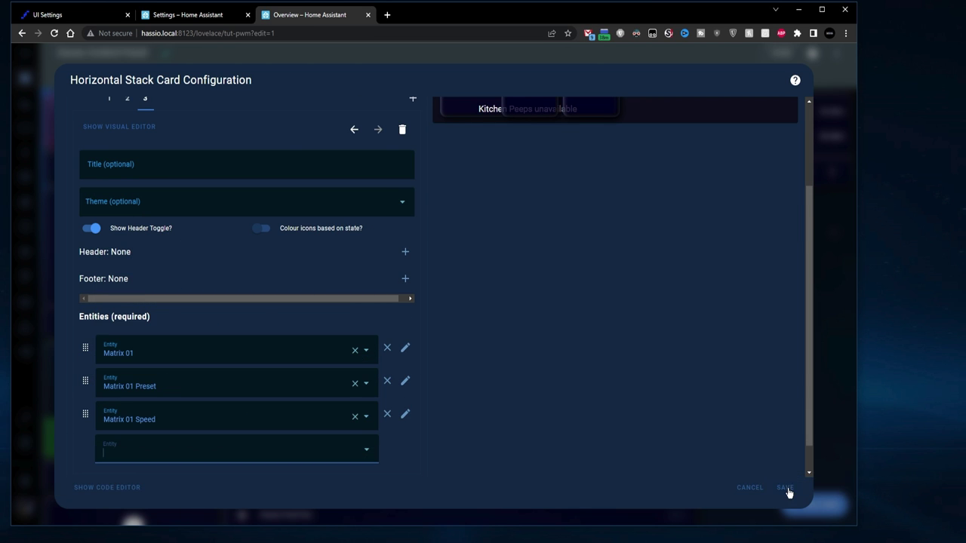
left_click(786, 488)
left_click(773, 54)
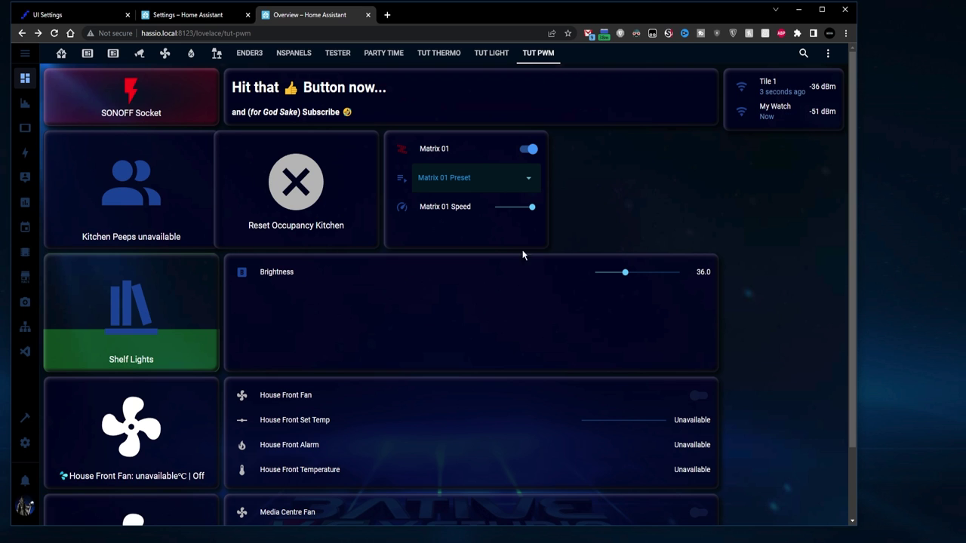
Test the Matrix 01 switch on the new card and apply the Subscribe preset
left_click(528, 150)
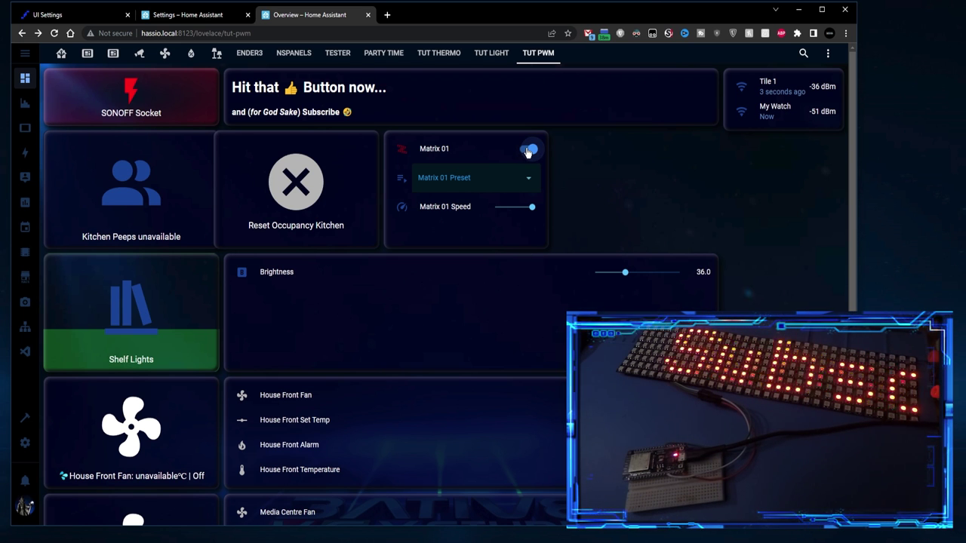
left_click(471, 181)
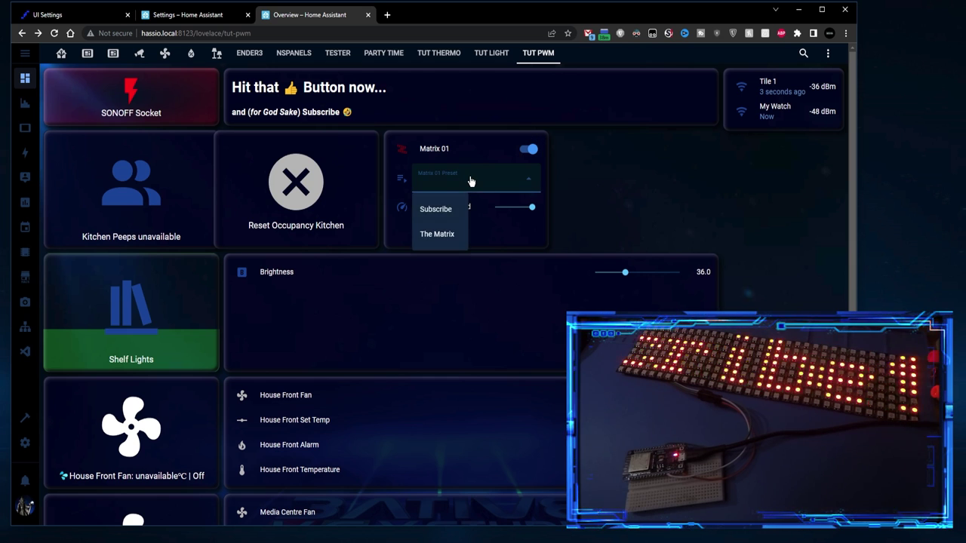
left_click(441, 209)
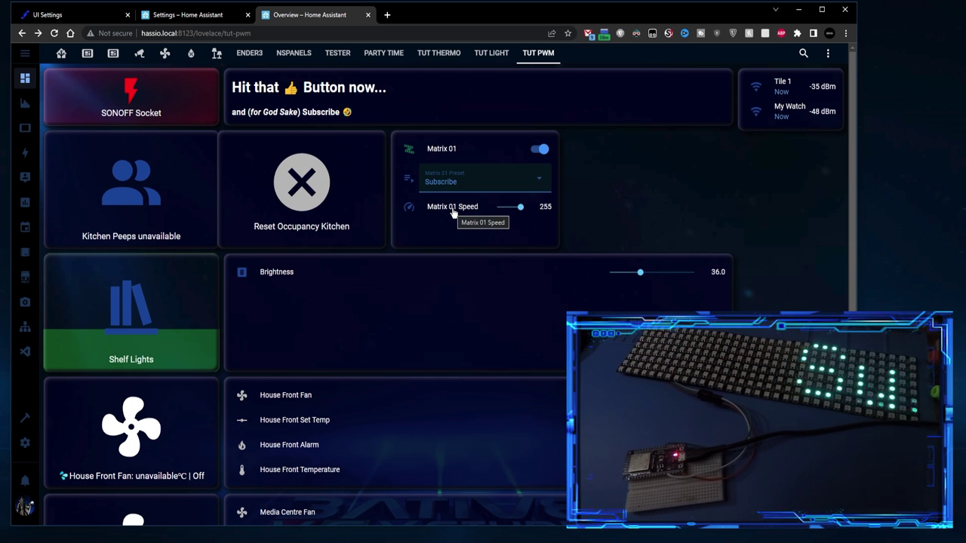
Apply The Matrix preset from the new card and lower the Matrix 01 speed
left_click(486, 190)
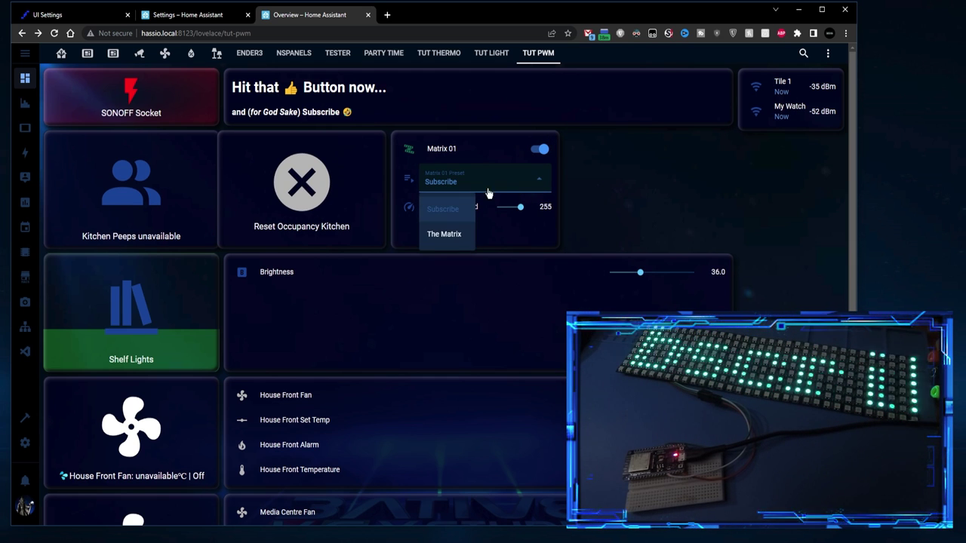
left_click(446, 235)
left_click_drag(520, 208, 505, 208)
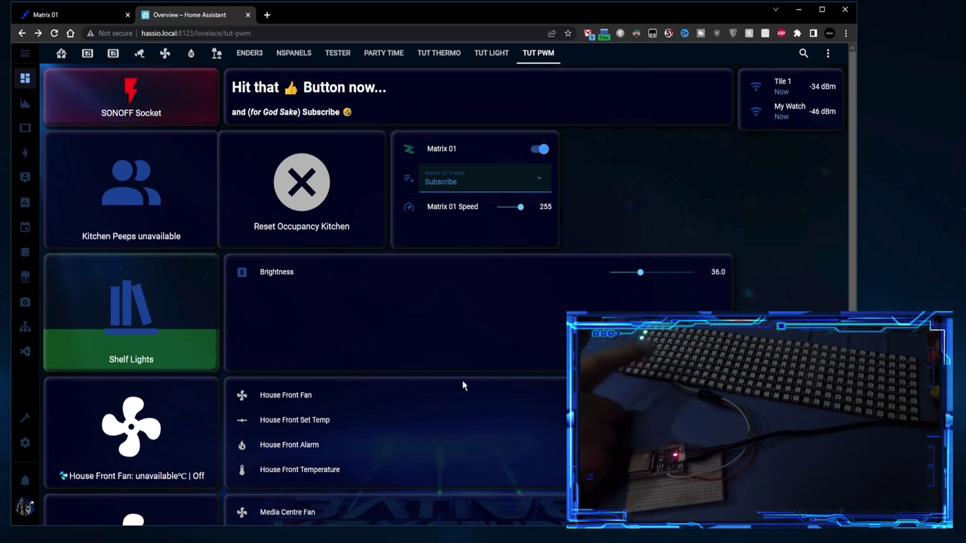
left_click(73, 16)
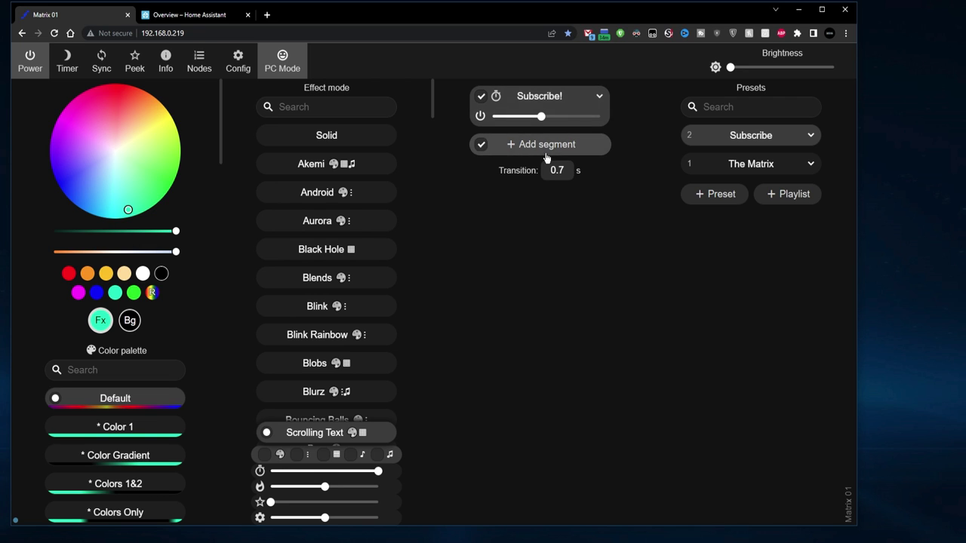
key("ctrl+Tab")
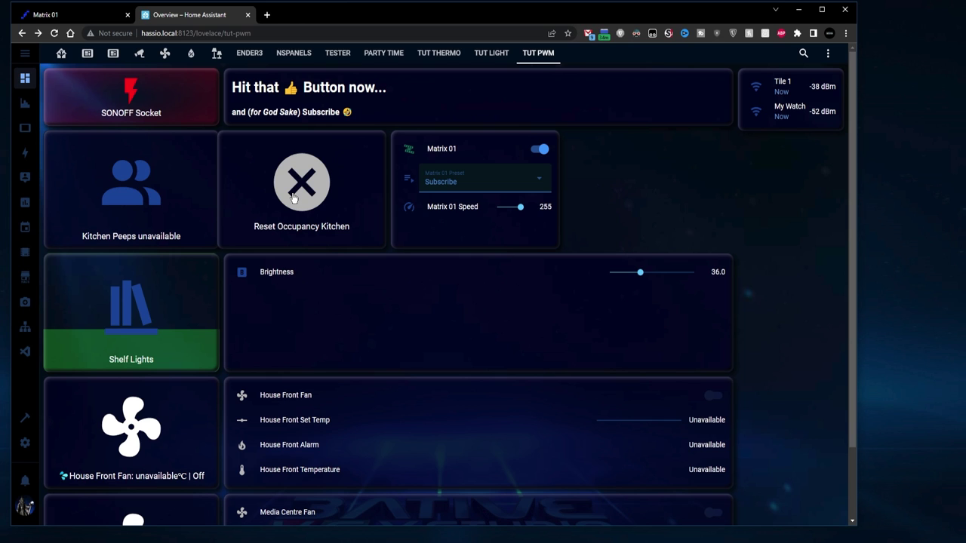
Open configuration.yaml in Studio Code Server and locate the person: section
left_click(25, 353)
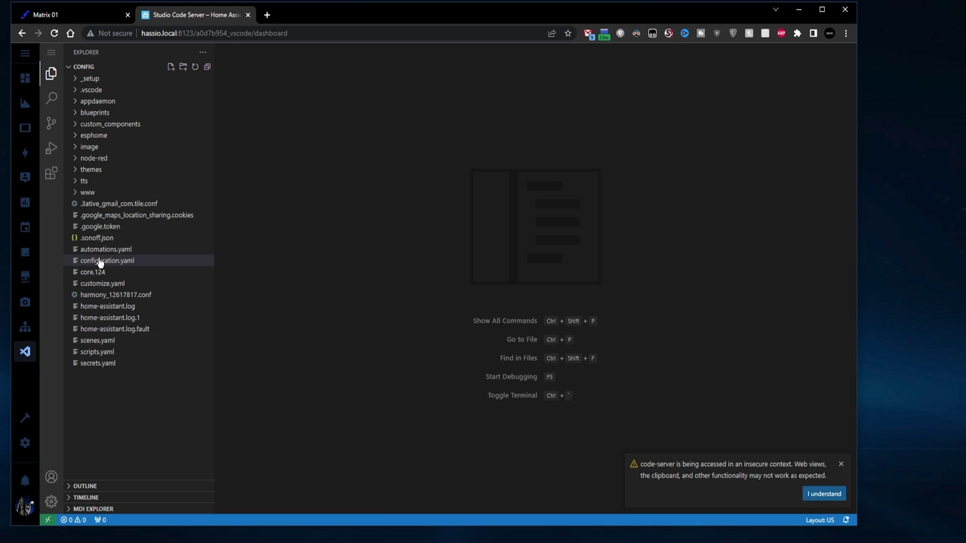
left_click(102, 261)
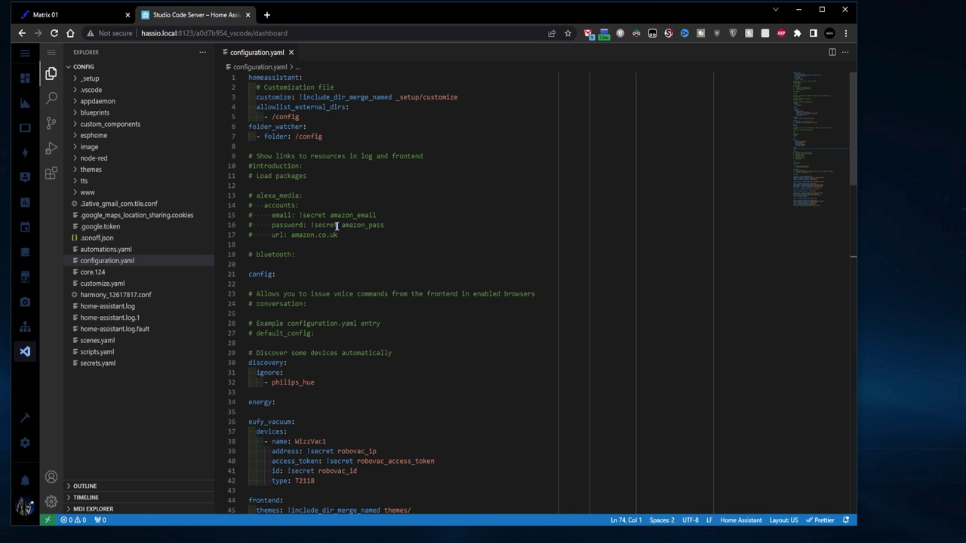
scroll(336, 225, "down", 8)
scroll(417, 226, "down", 5)
scroll(414, 222, "down", 2)
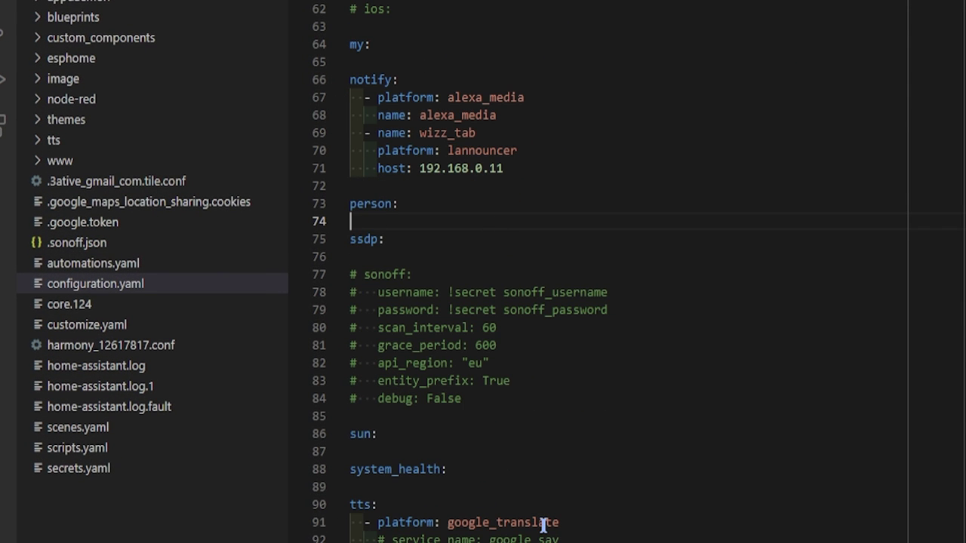
Add a rest_command: section between person: and ssdp: in configuration.yaml, with a nested wled_text: command
key("Return")
key("Return")
key("Return")
key("Up")
key("Up")
type("rest_")
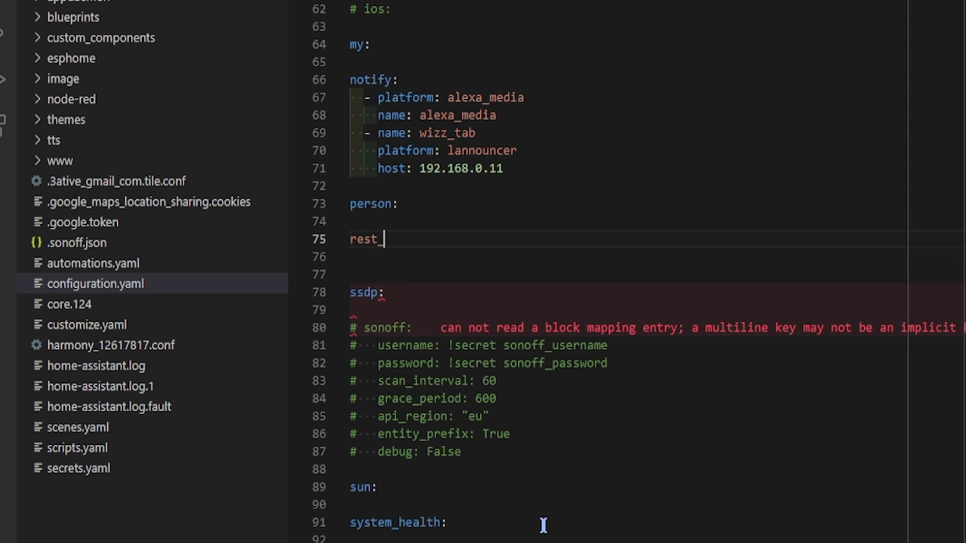
type("command:")
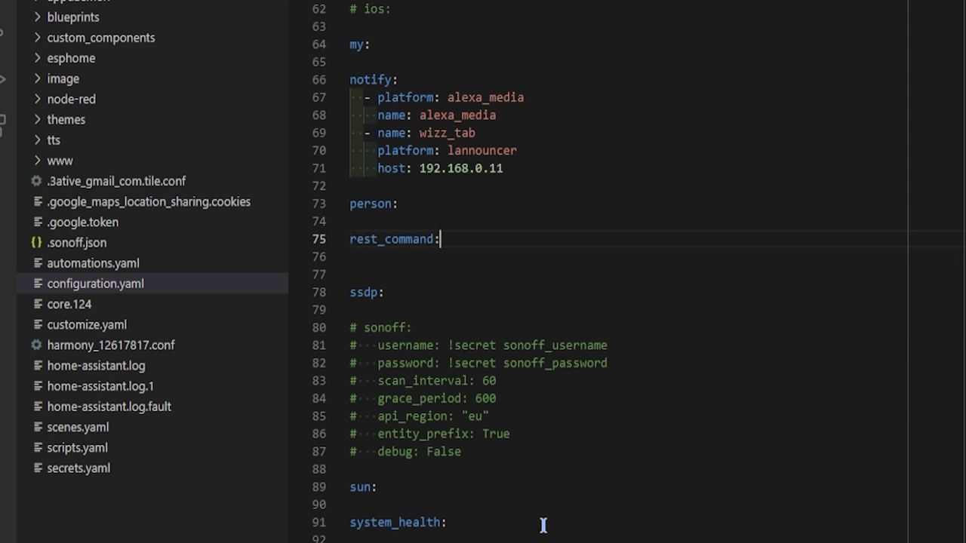
key("Return")
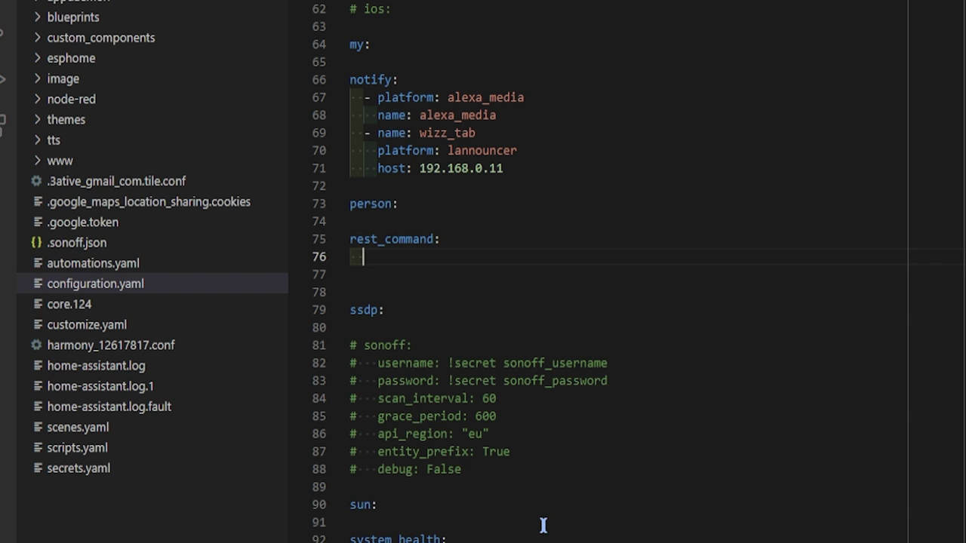
type("wled_text:")
key("Return")
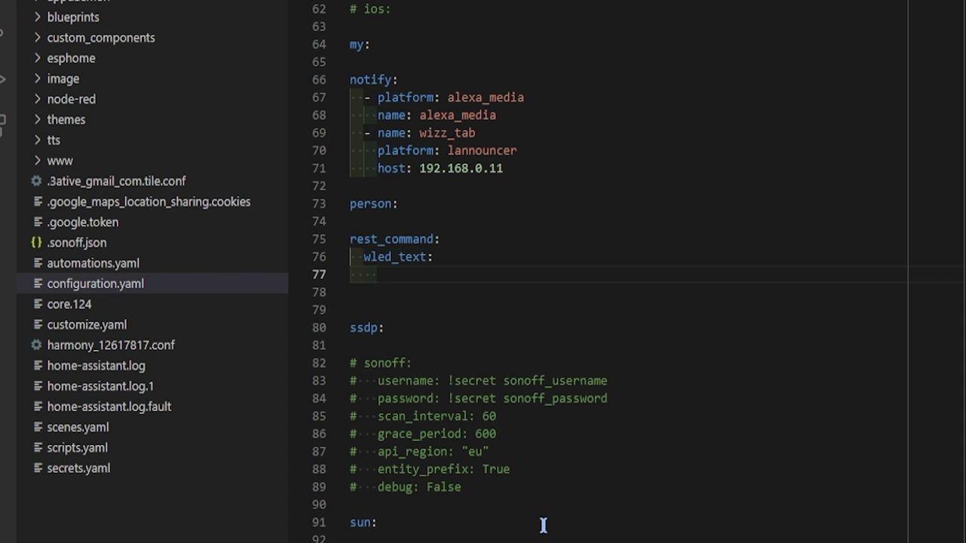
type("url: ")
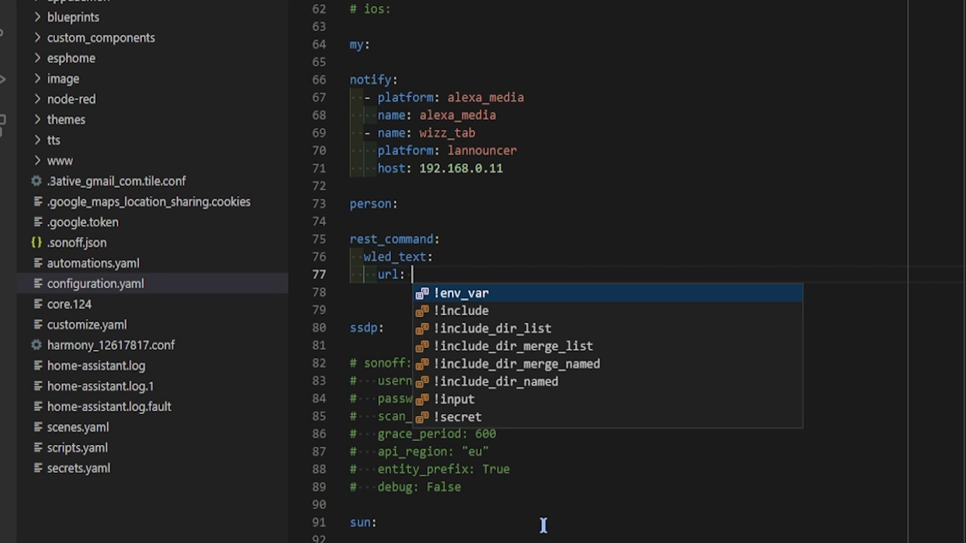
type("http:")
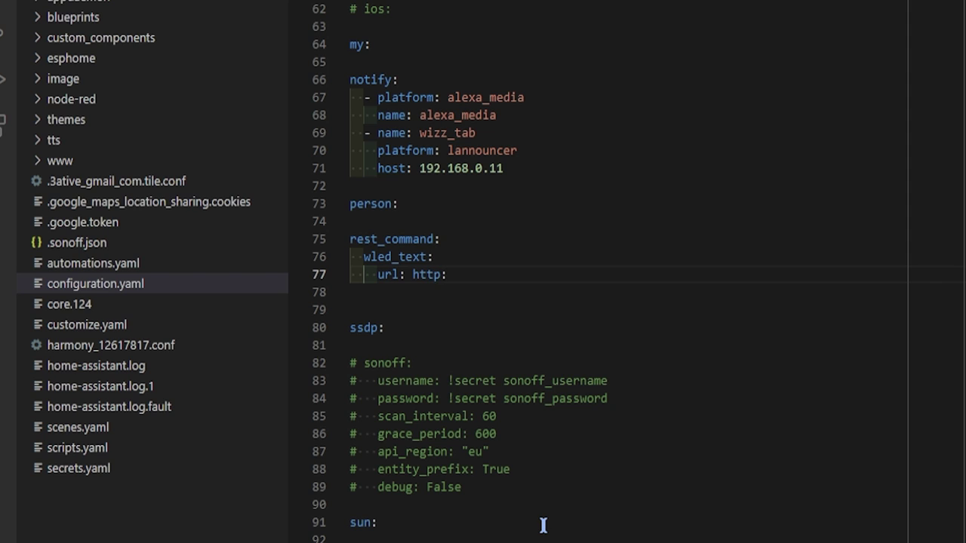
type("//192")
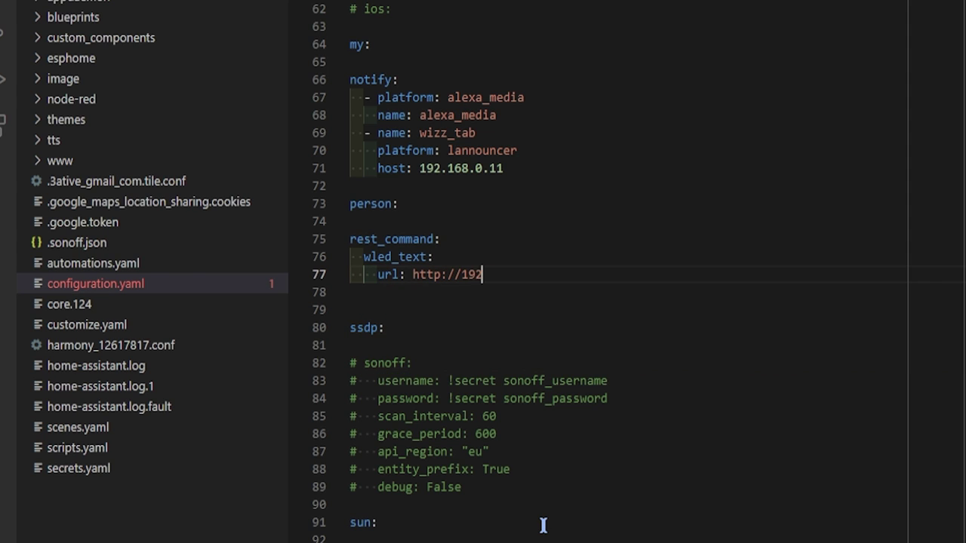
type(".168.0.")
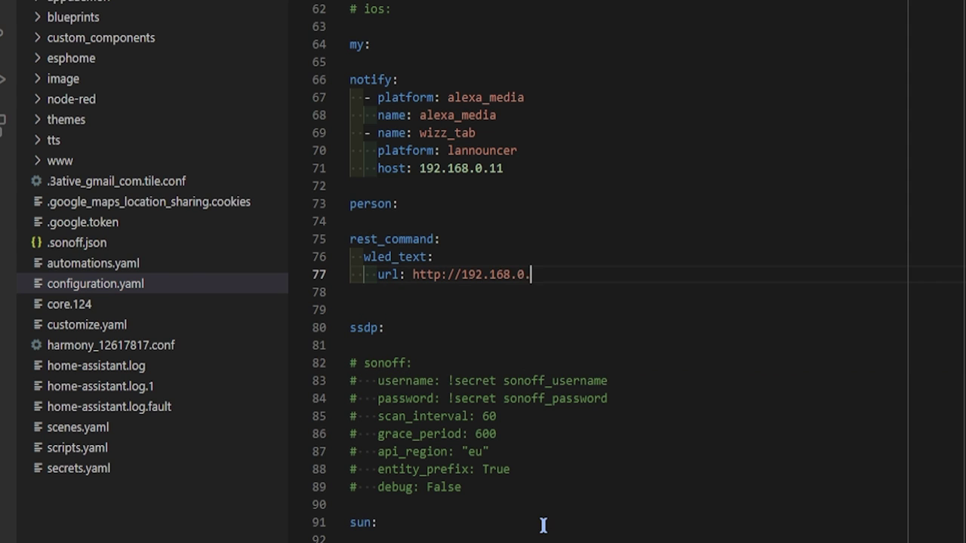
type("219/")
type("j")
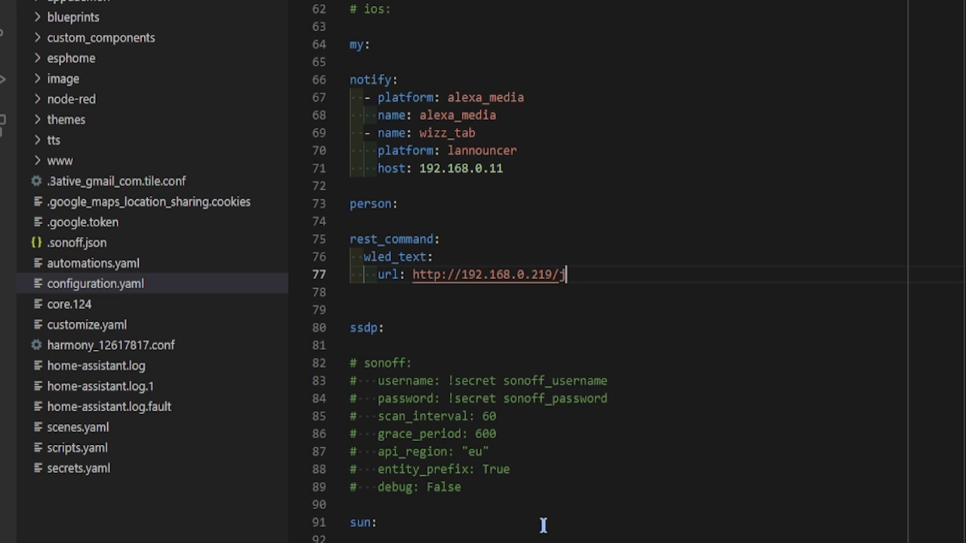
type("son/state")
key("Return")
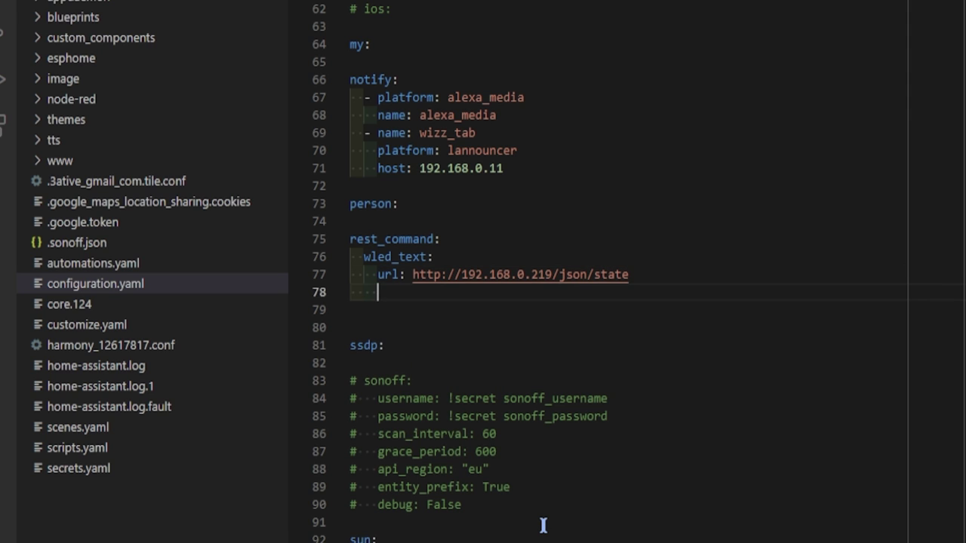
type("method: POST")
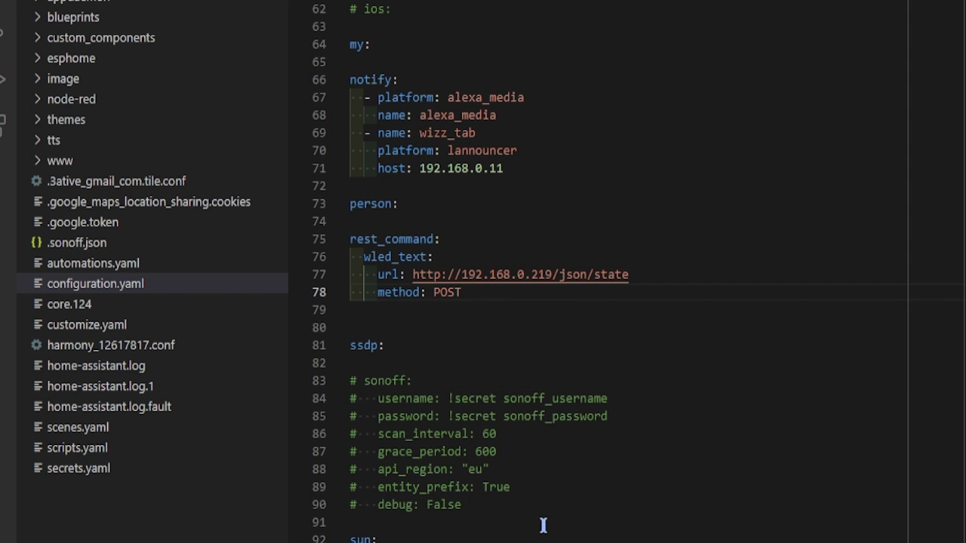
key("Return")
Add a payload: line to the wled_text command and begin its single-quoted JSON with {"seg": [{"n":
type("payl")
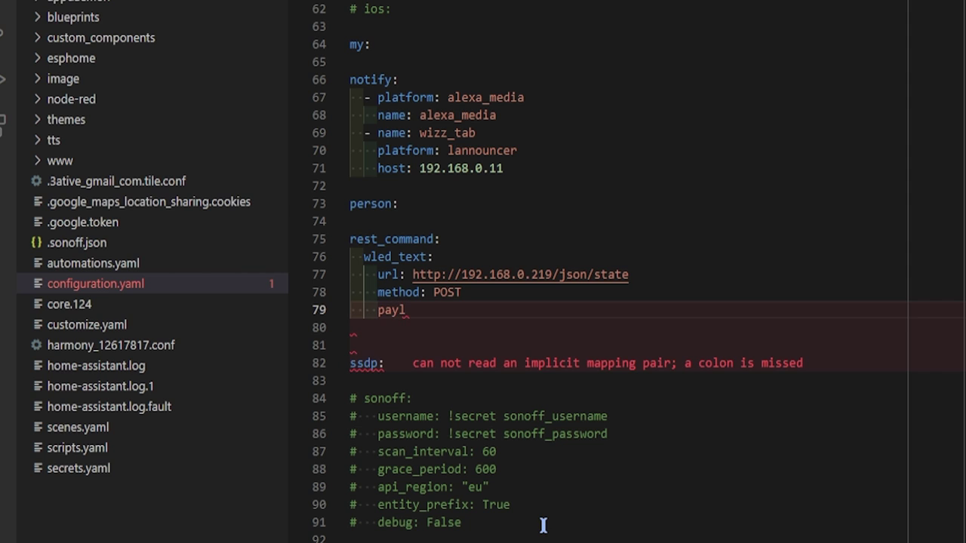
type("oad: ")
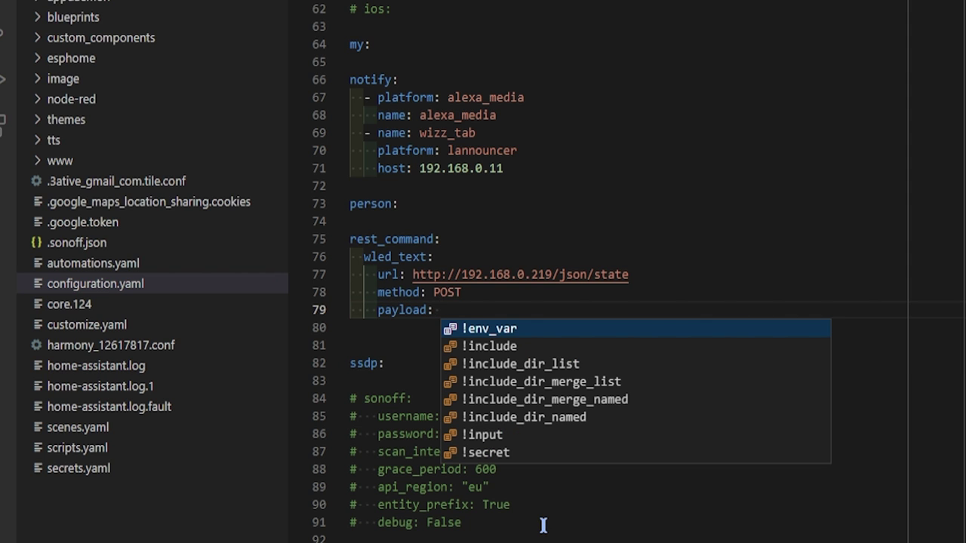
type("'")
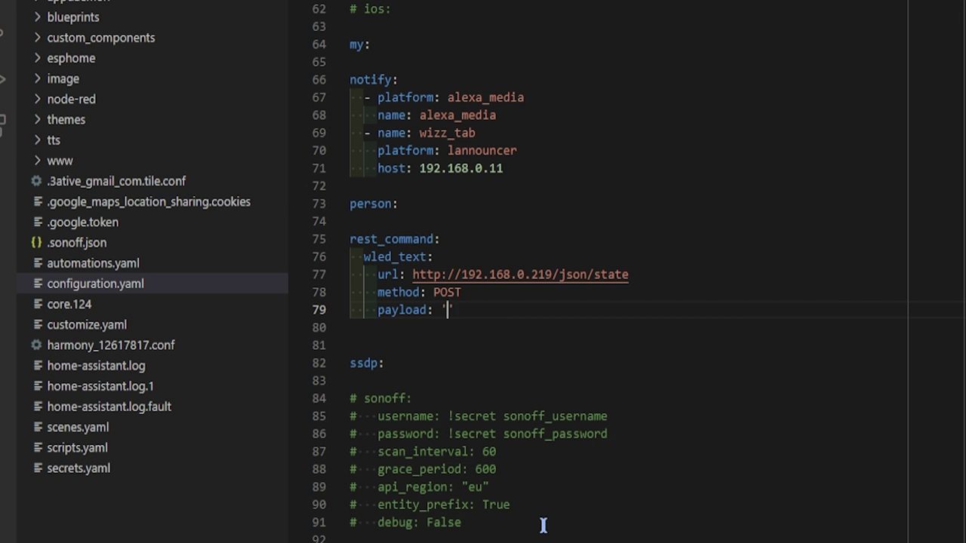
key("BackSpace")
type("'")
type("{\"")
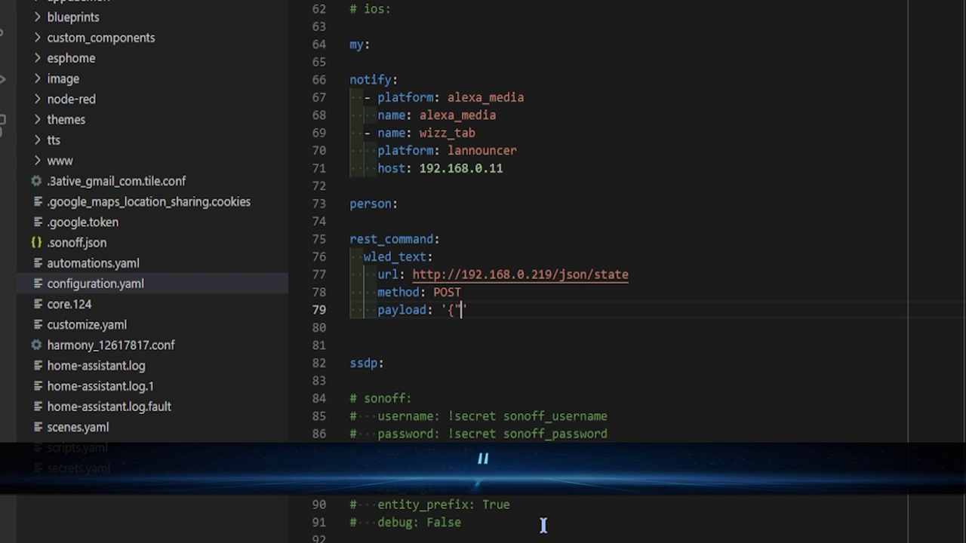
type("seg")
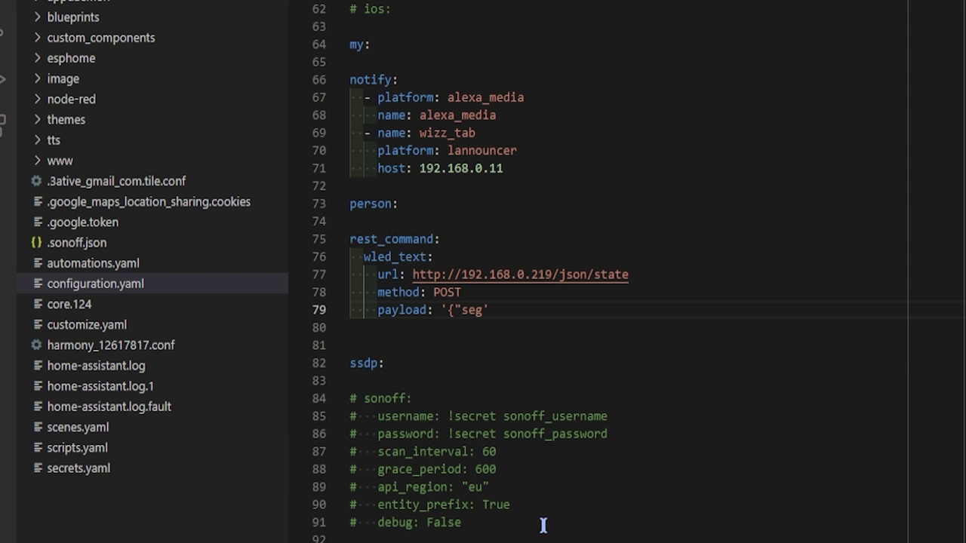
type("\": [{\"n\":")
Compare the payload's seg and n keys with the segment and its name field in the WLED interface of Matrix 01
double_click(471, 310)
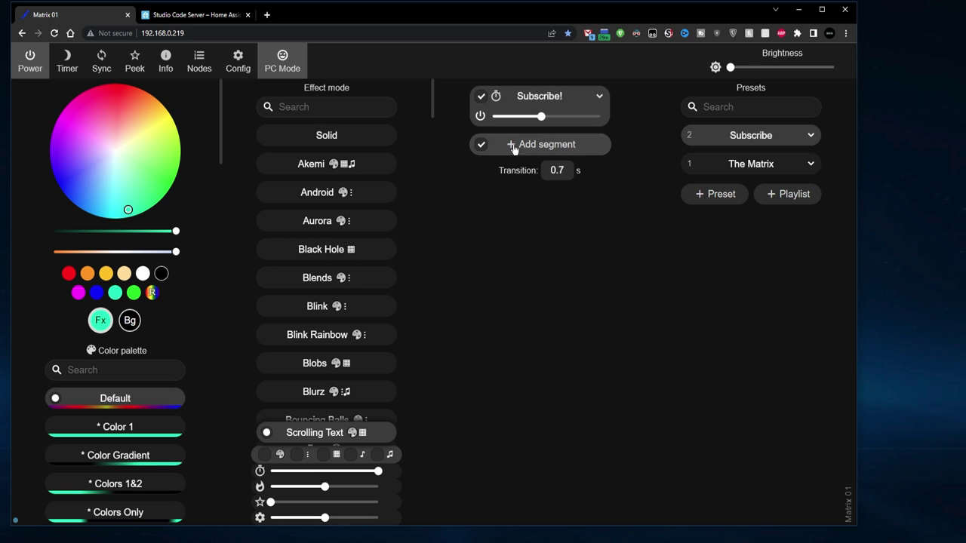
left_click(198, 14)
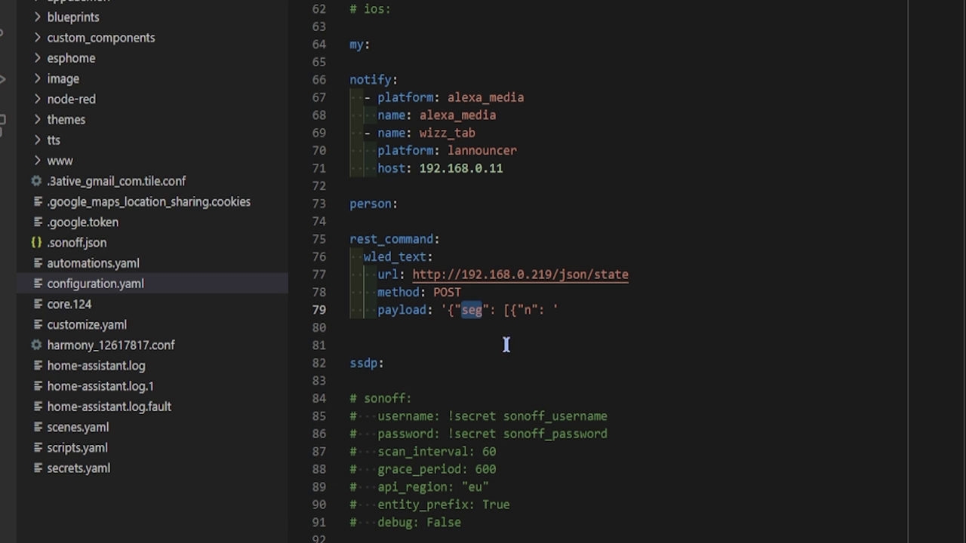
double_click(531, 310)
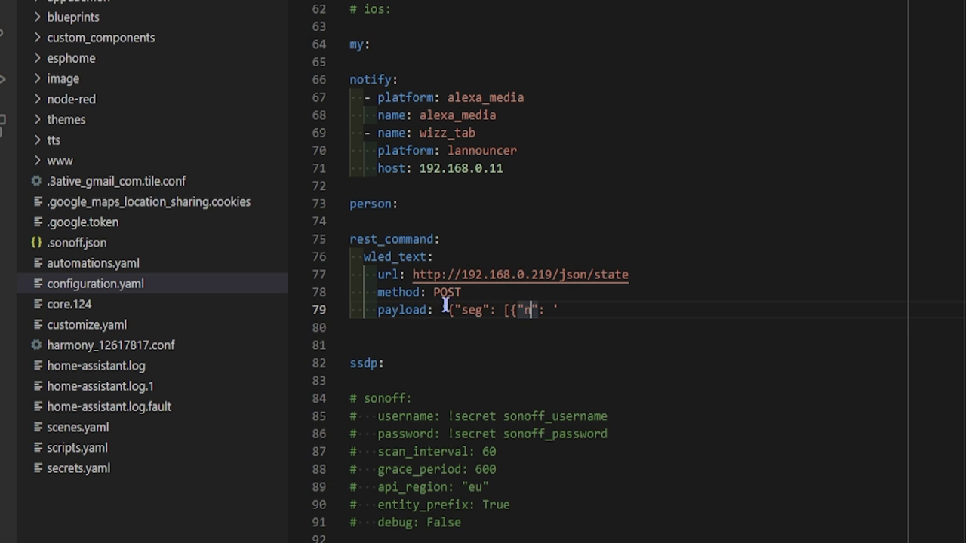
double_click(529, 310)
type("n")
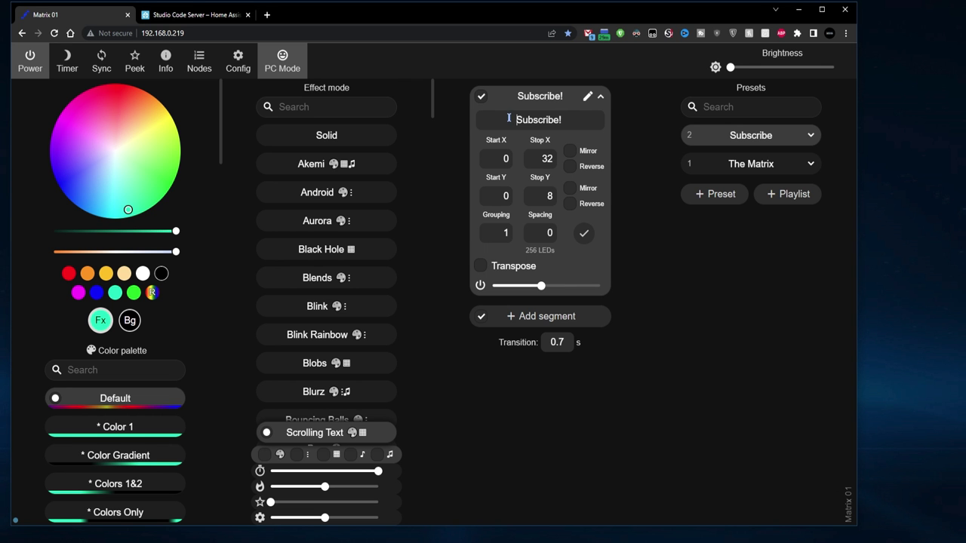
left_click_drag(513, 120, 585, 122)
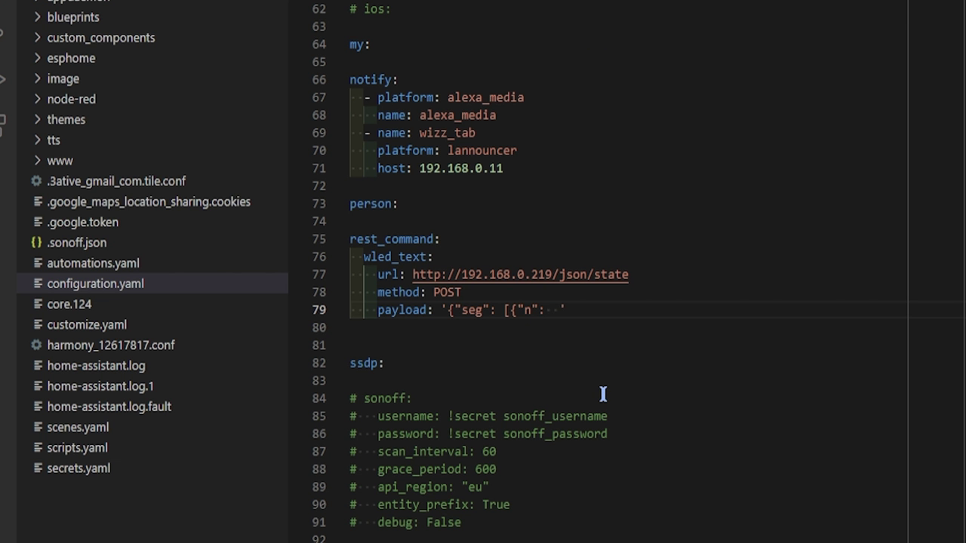
Give the payload's "n" key the quoted placeholder WHAT EVER U WANT and replace the placeholder with the template variable {{text}}
type("\"WHAT EVER U WANT")
key("ctrl+shift+Left")
key("ctrl+shift+Left")
key("ctrl+shift+Left")
key("ctrl+shift+Left")
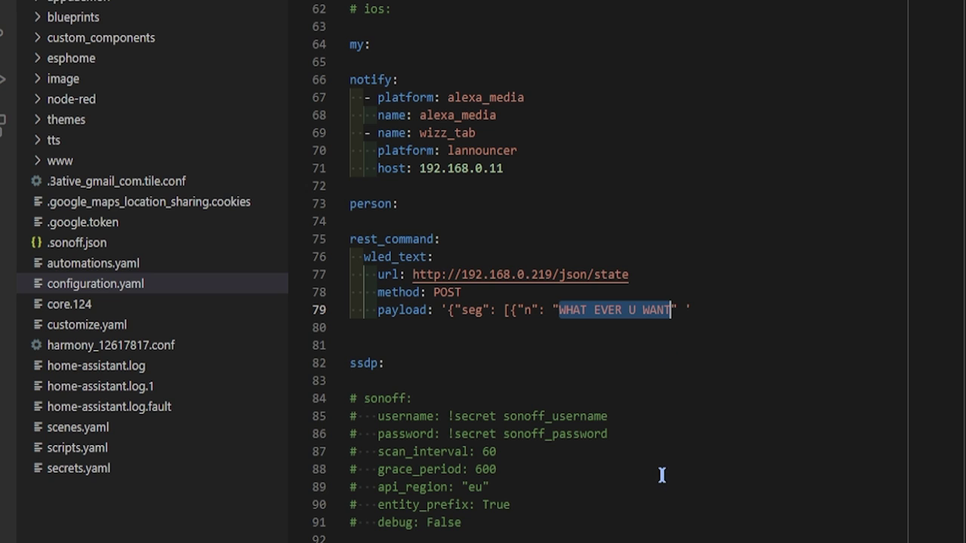
type("{{")
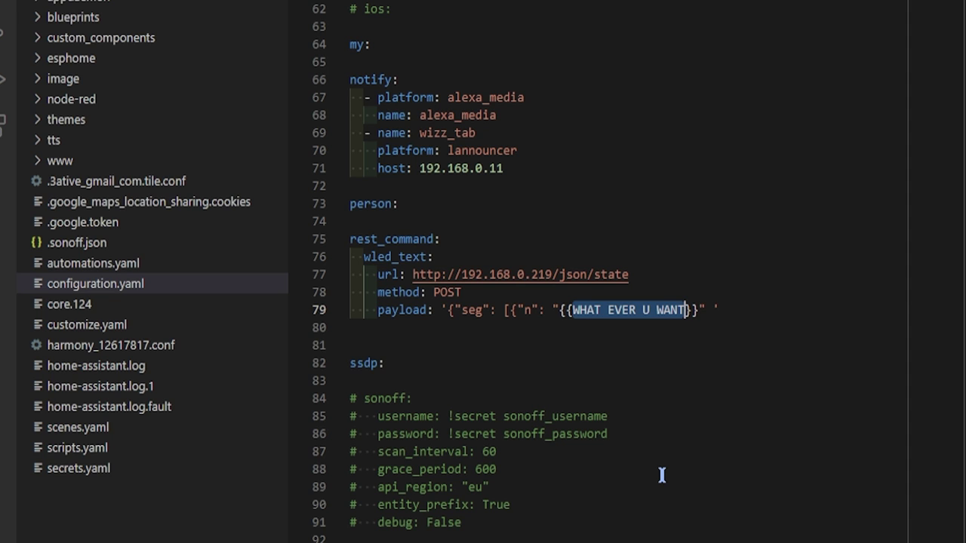
key("BackSpace")
type("text")
key("Right")
key("Right")
key("Right")
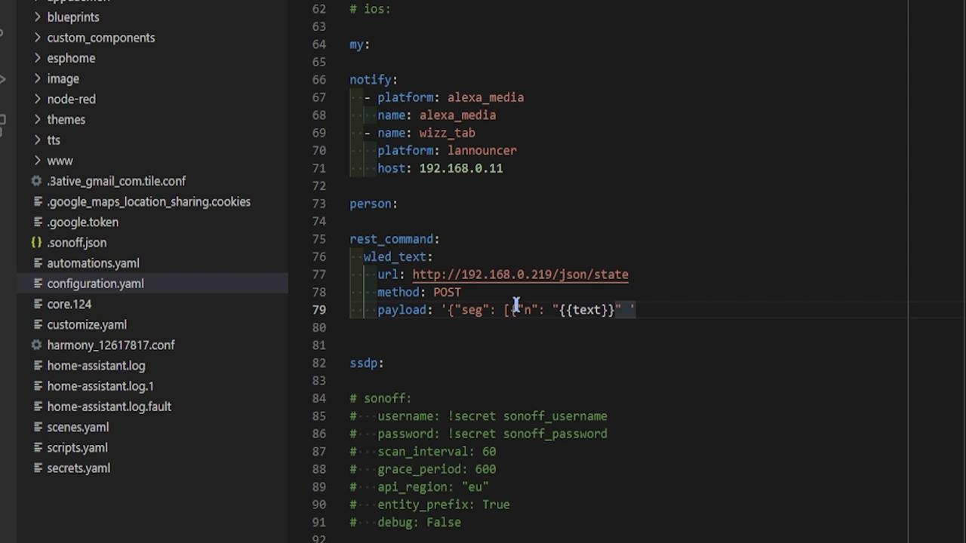
Close the payload JSON with }]} and remove the stray space before the closing quote and the extra blank line above ssdp:
type("}")
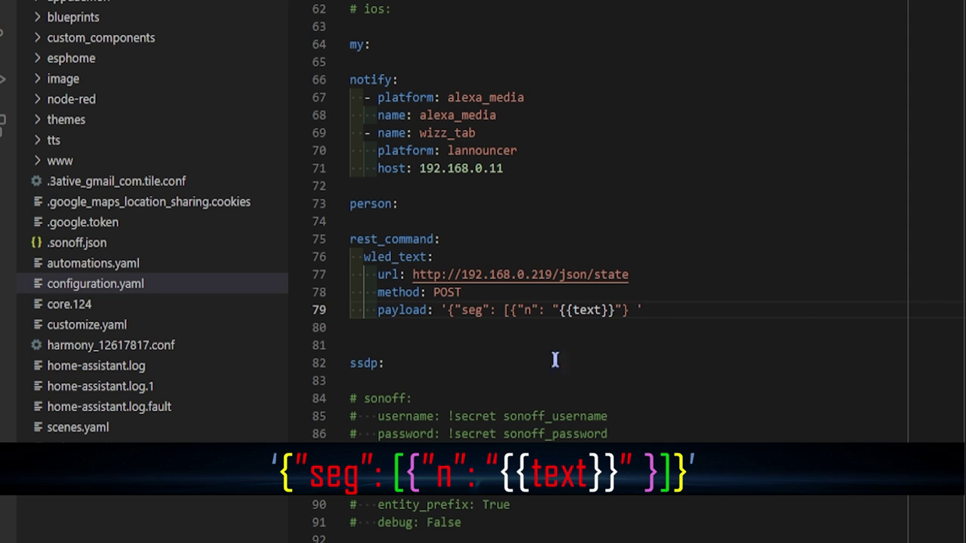
type("]")
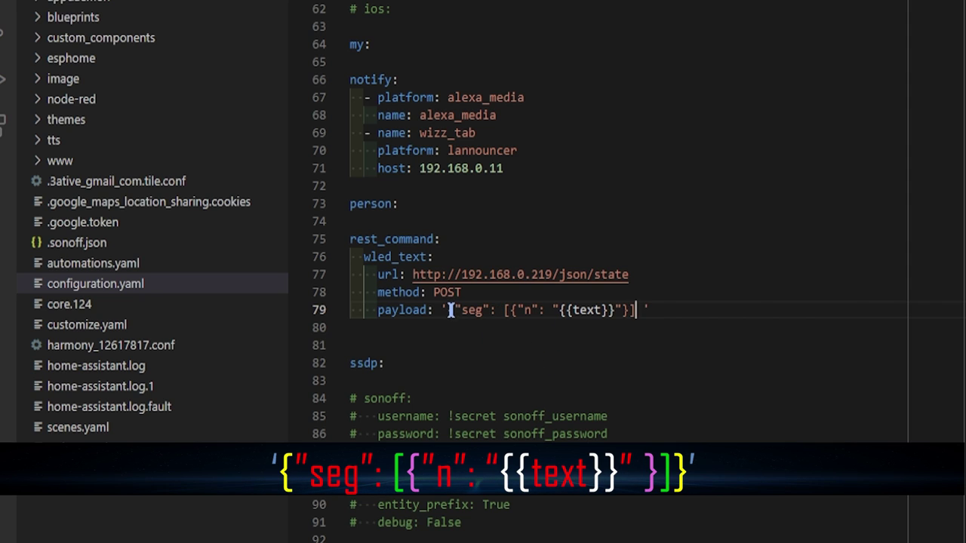
type("}")
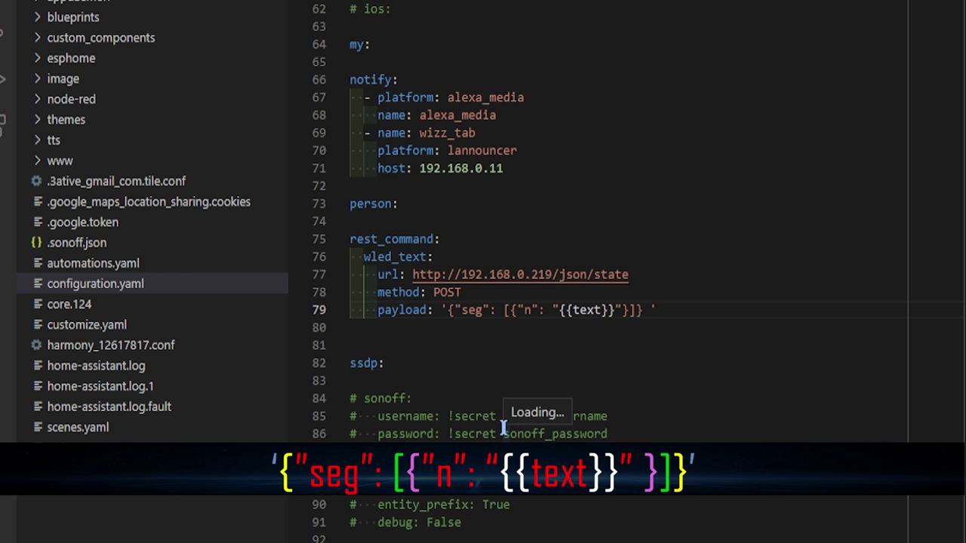
key("Delete")
key("Down")
key("Down")
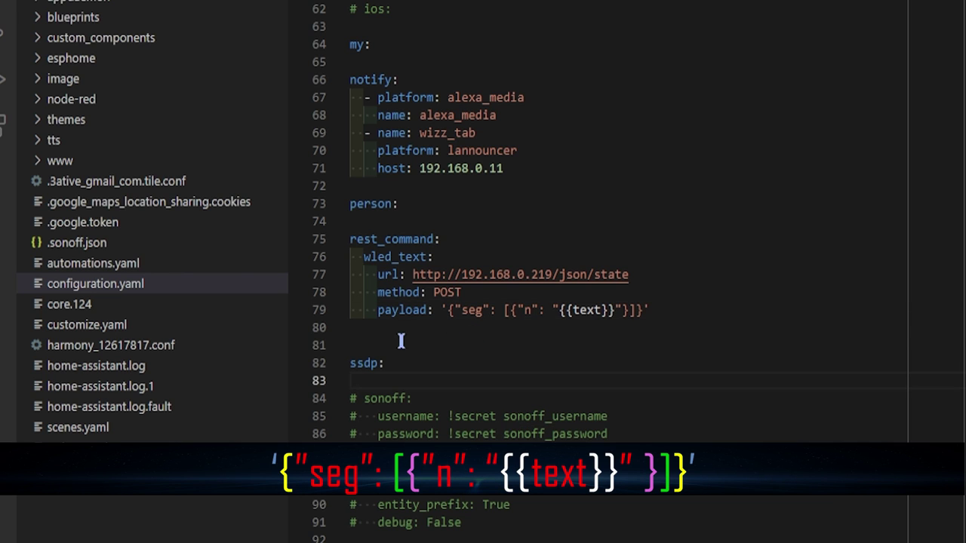
key("BackSpace")
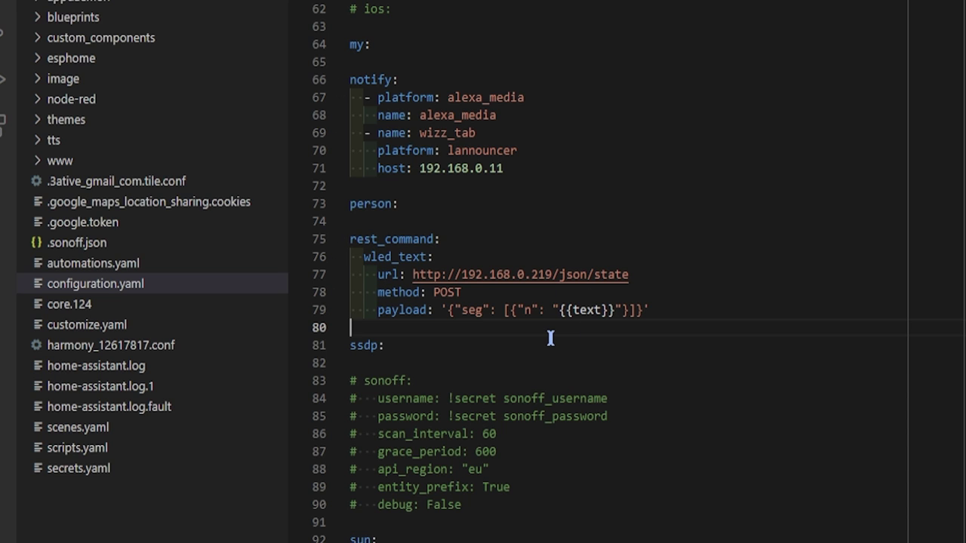
Check the Home Assistant configuration in Developer Tools and restart the server to load the wled_text command
left_click_drag(364, 256, 427, 257)
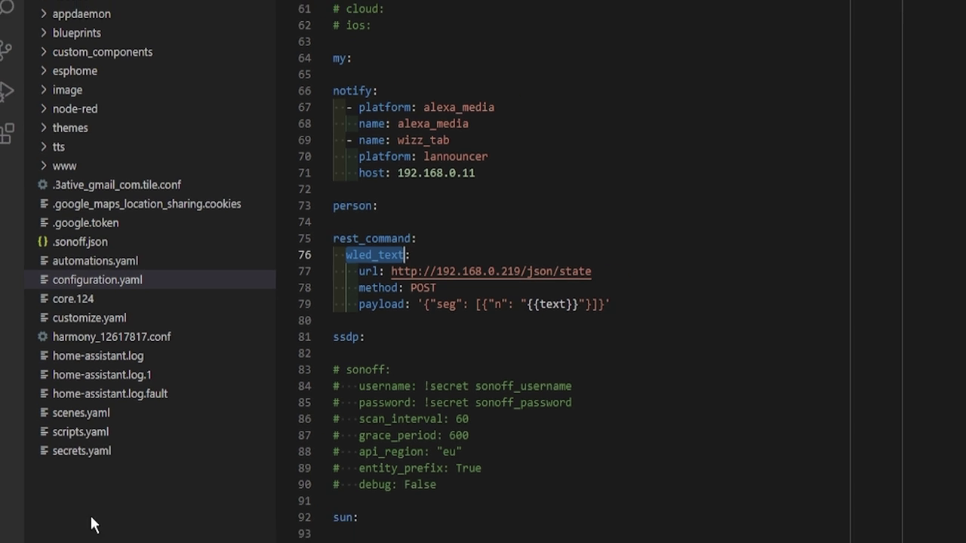
left_click(26, 420)
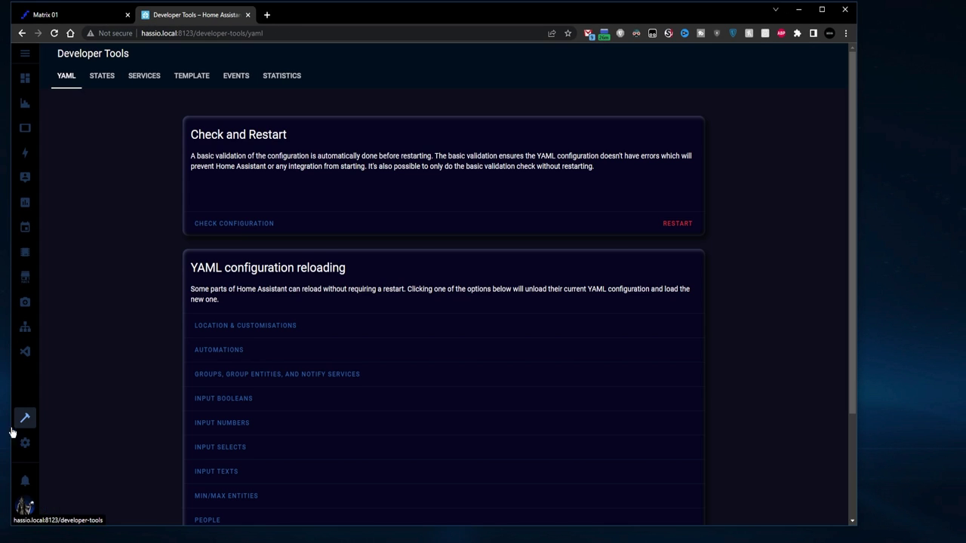
left_click(240, 224)
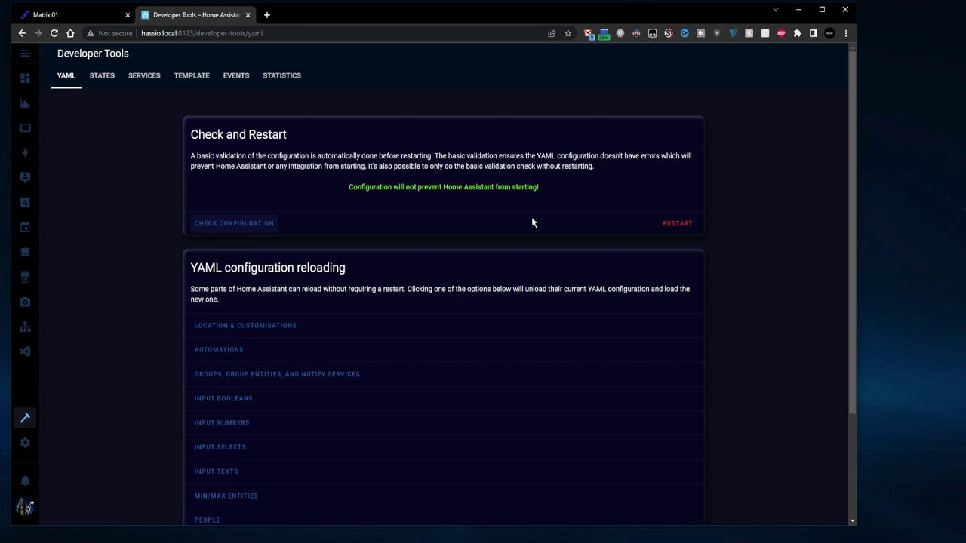
left_click(671, 224)
left_click(541, 315)
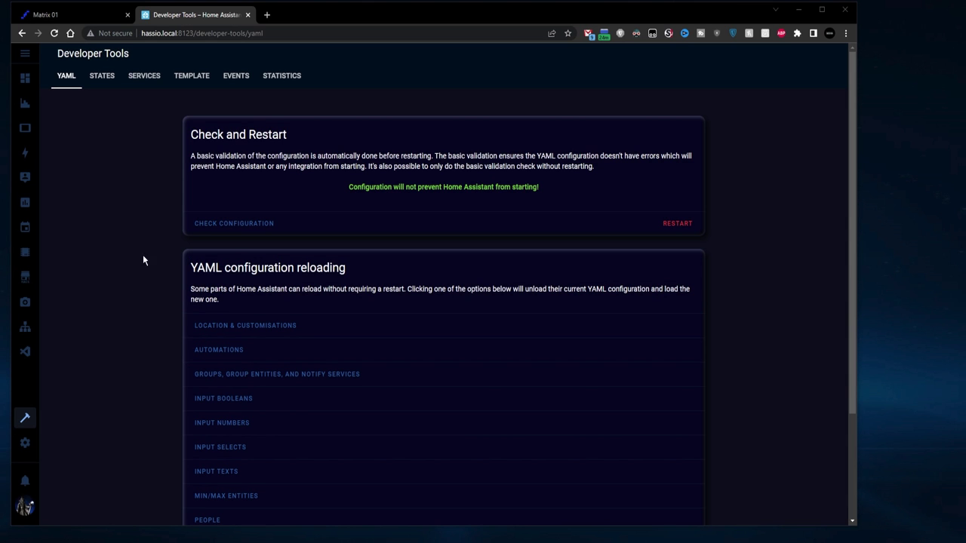
Find the RESTful Command: wled_text service among the Developer Tools services and select it
left_click(143, 78)
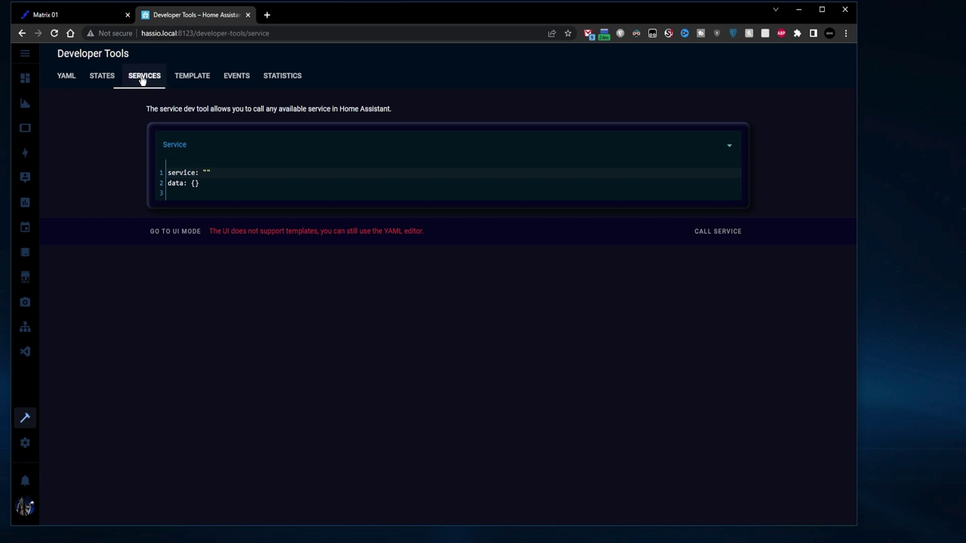
left_click(202, 144)
type("RESTF")
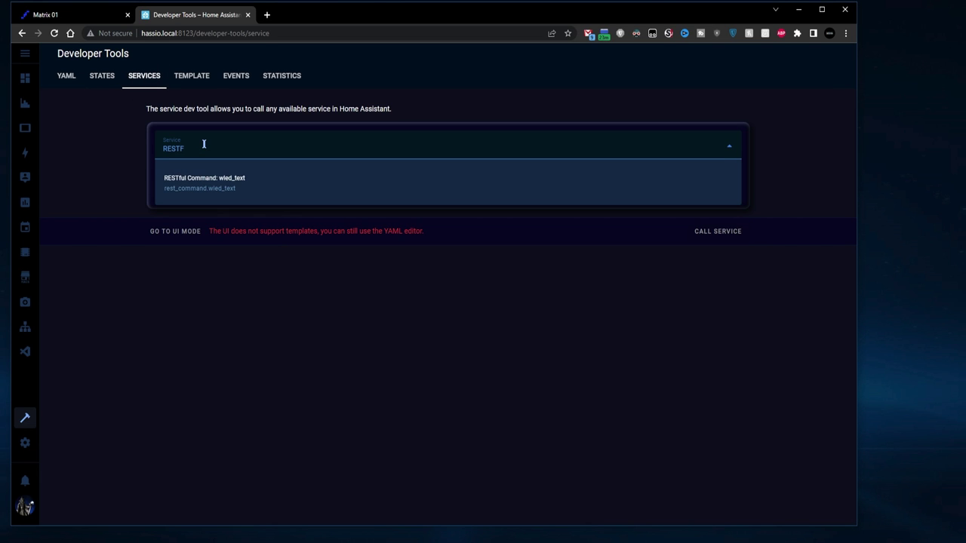
left_click(233, 183)
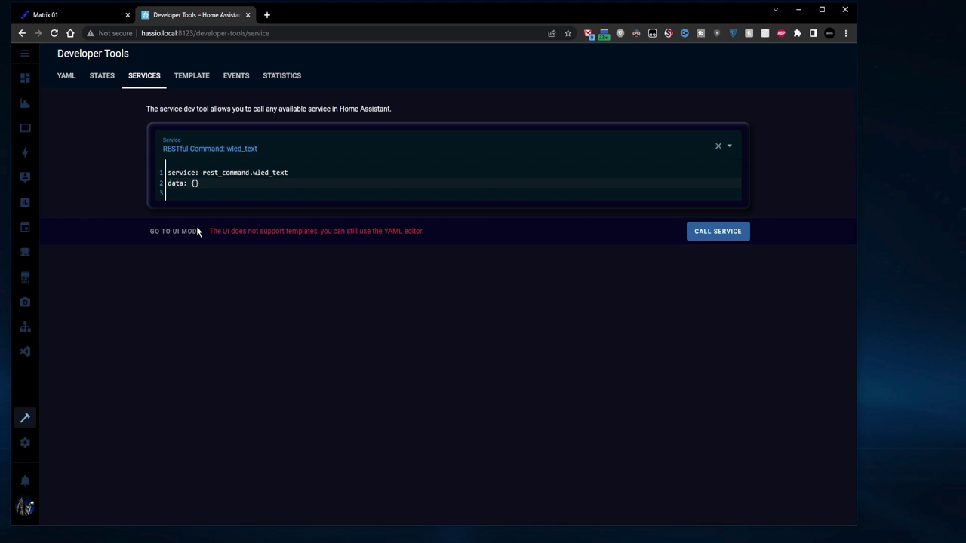
Set the service data to text: "THIS IS COOL!!!" and call the wled_text service
key("Return")
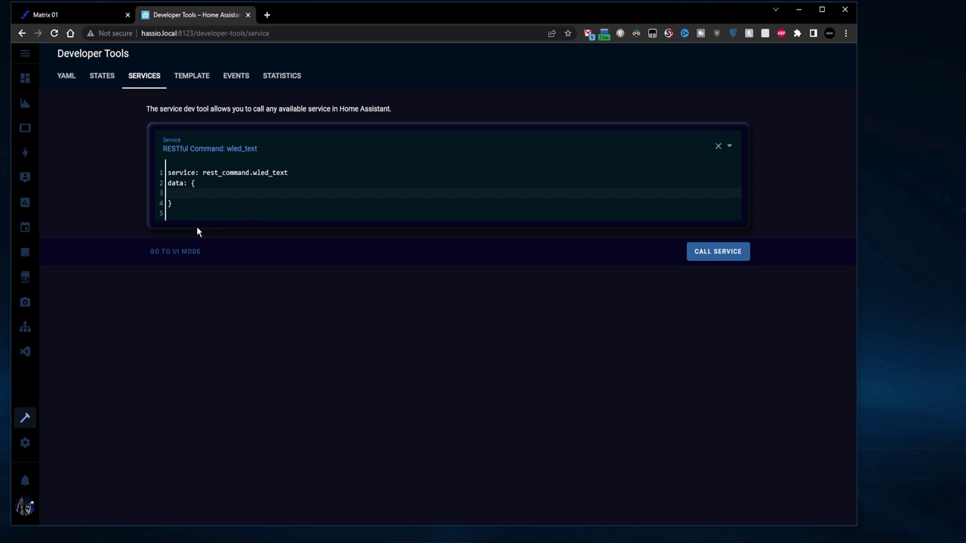
type("text: \"")
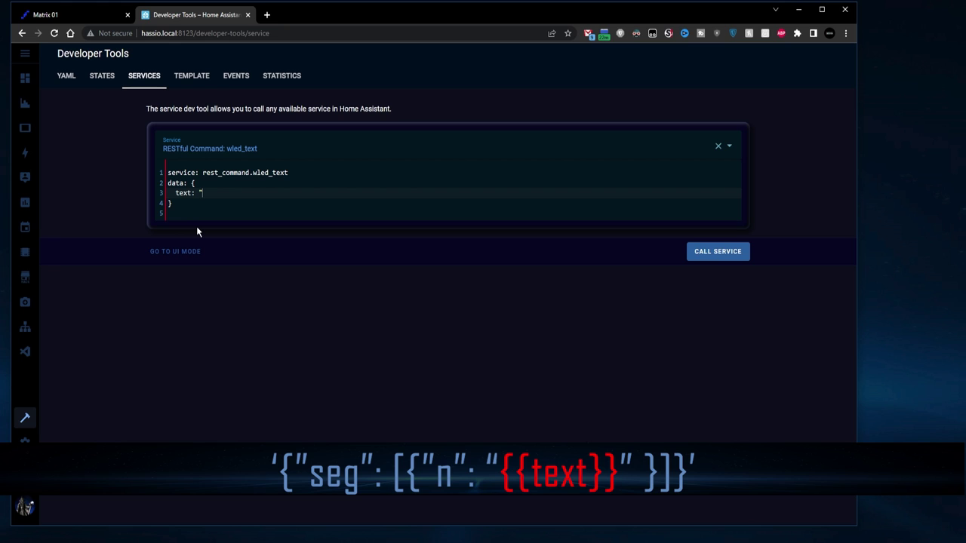
type("THIS IS COOL")
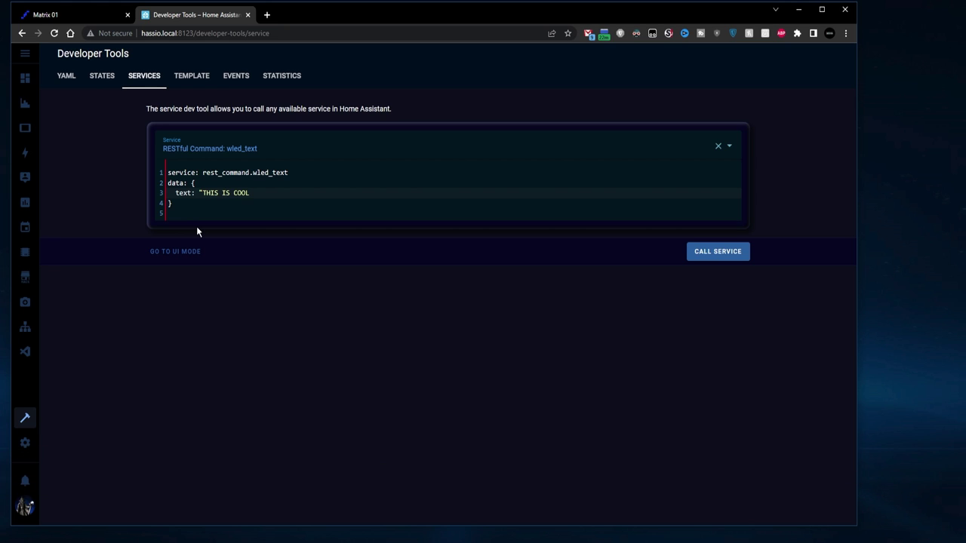
type("!!!\"")
left_click(718, 253)
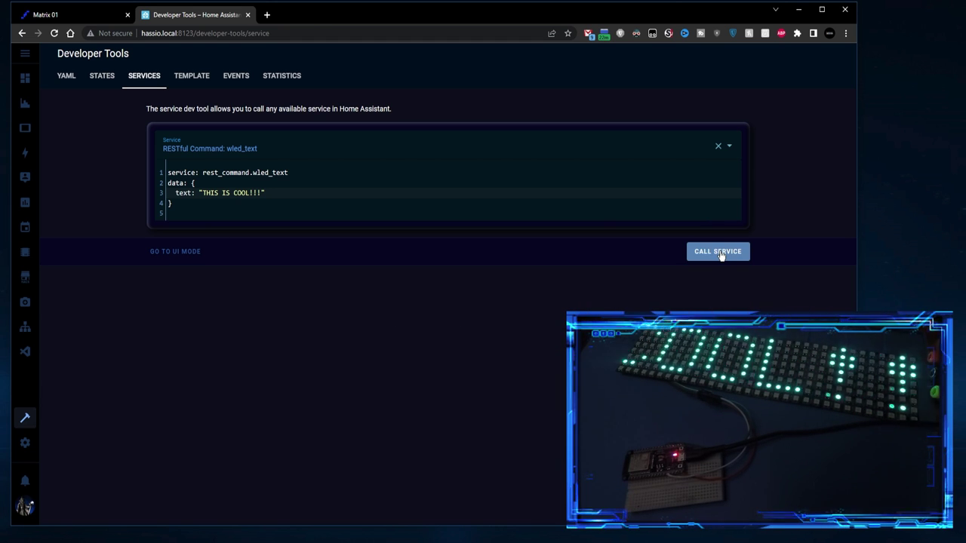
Replace the text value in the service data with "WOW Amazing" and call the service again
type("WOW Amazin")
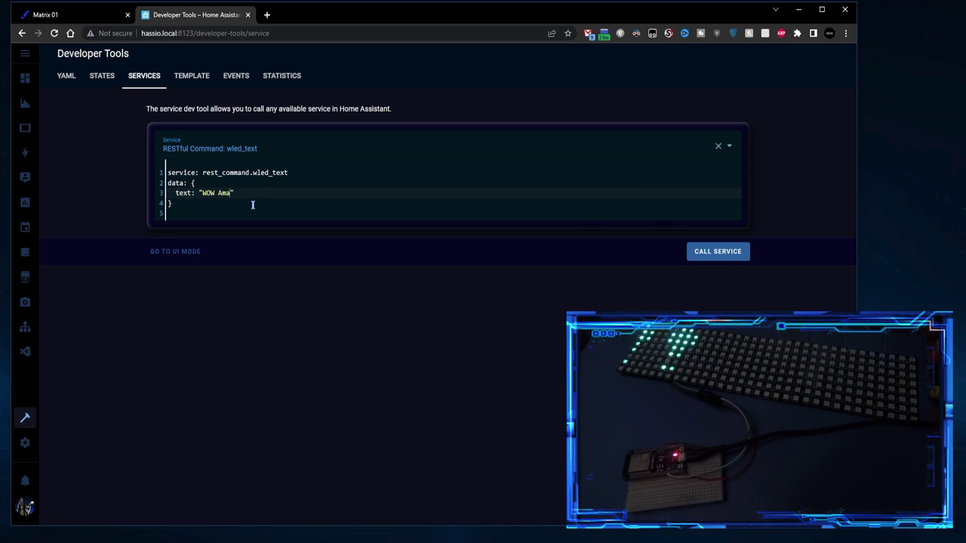
type("g")
left_click(717, 251)
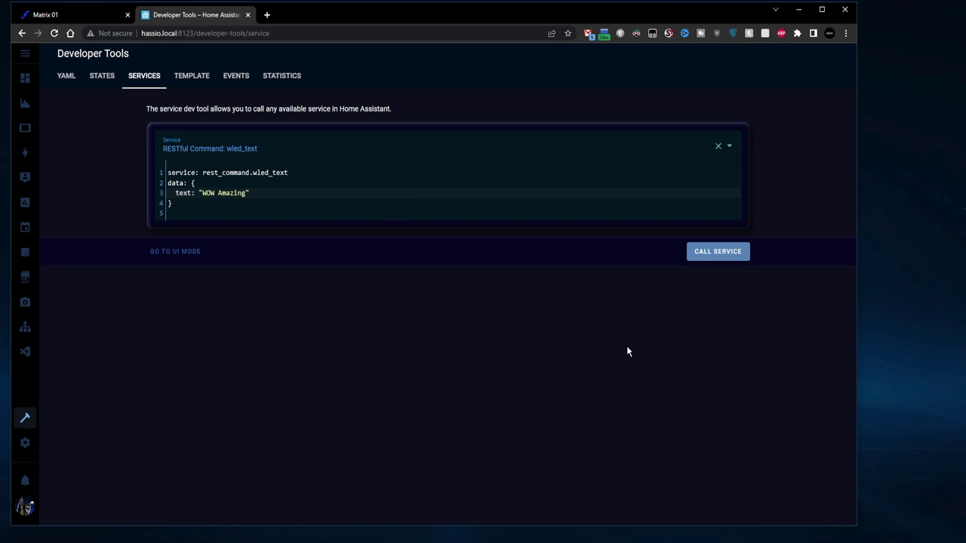
Start creating a new Text helper from the Helpers section of the Devices & Services settings
left_click(24, 443)
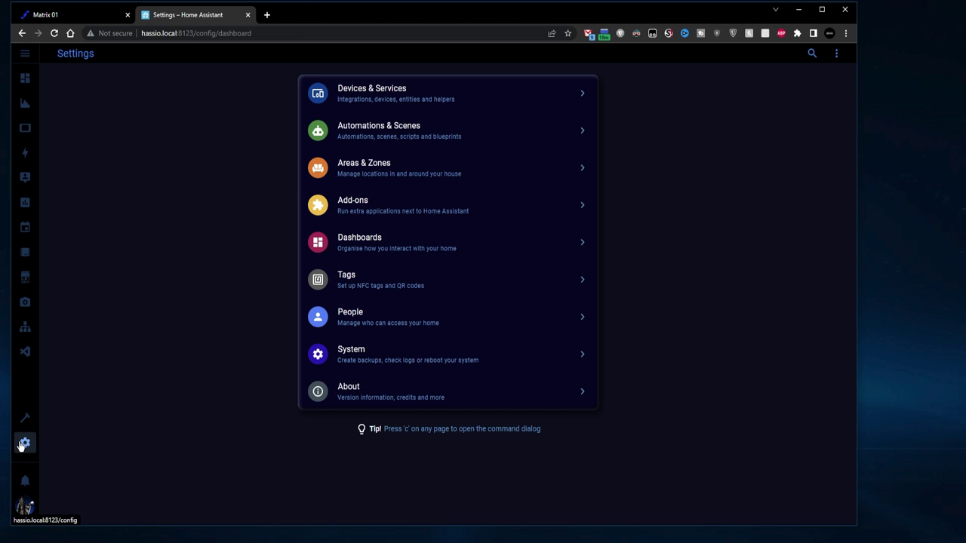
left_click(370, 90)
left_click(535, 53)
left_click(807, 505)
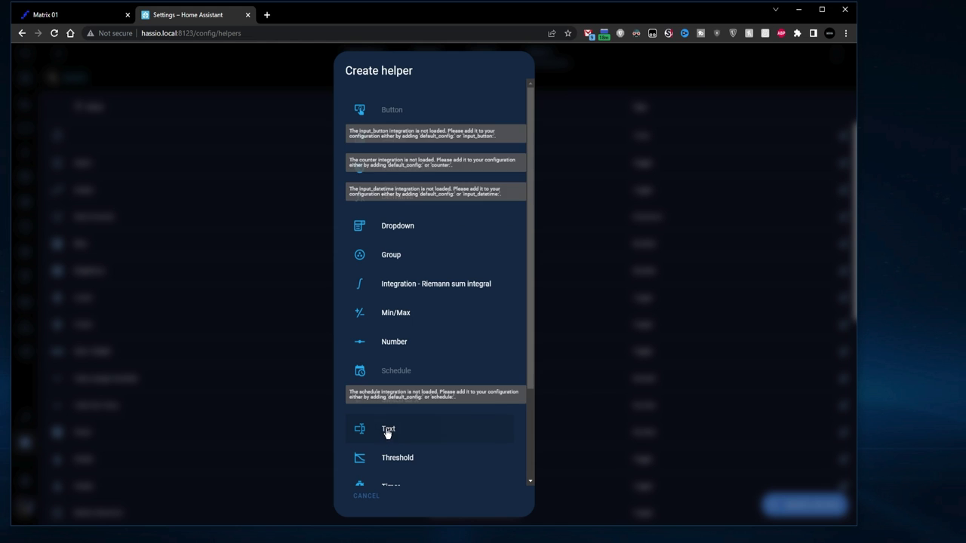
left_click(386, 431)
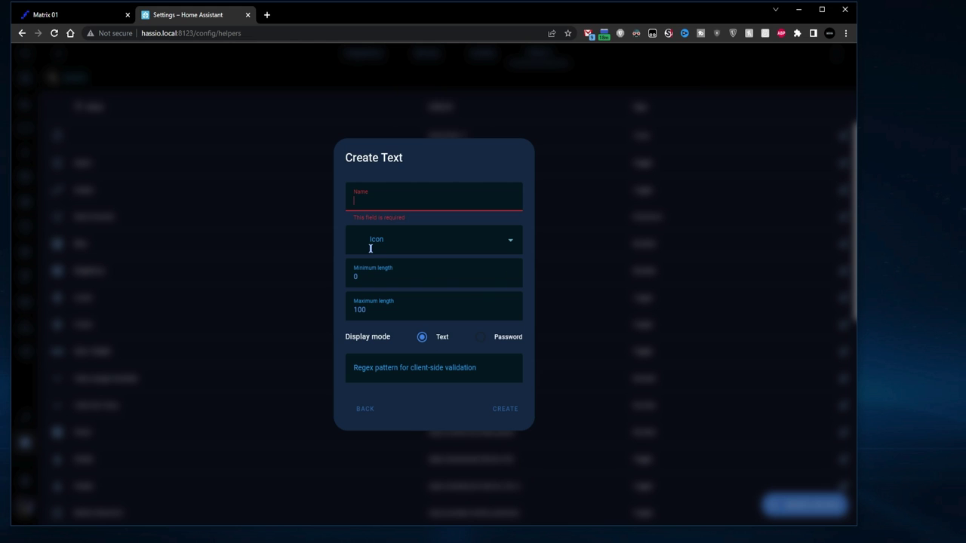
Name the text helper "The Matrix", give it the mdi:matrix icon and create it
type("The Matrix")
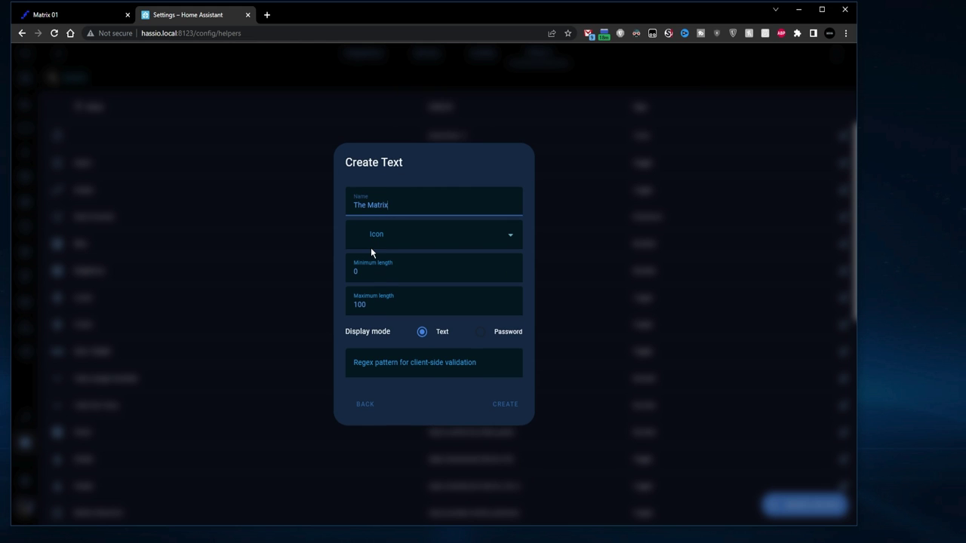
left_click(370, 248)
type("matri")
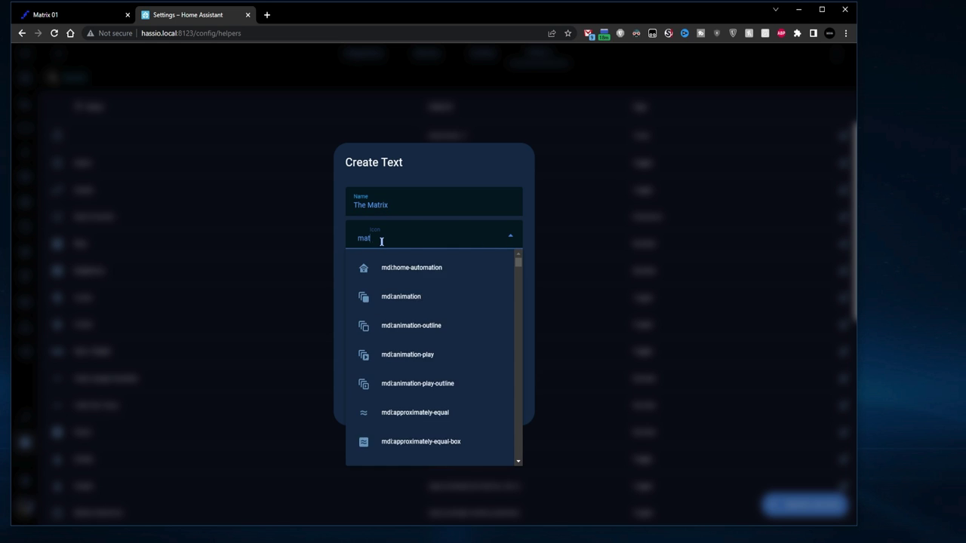
scroll(465, 393, "down", 1)
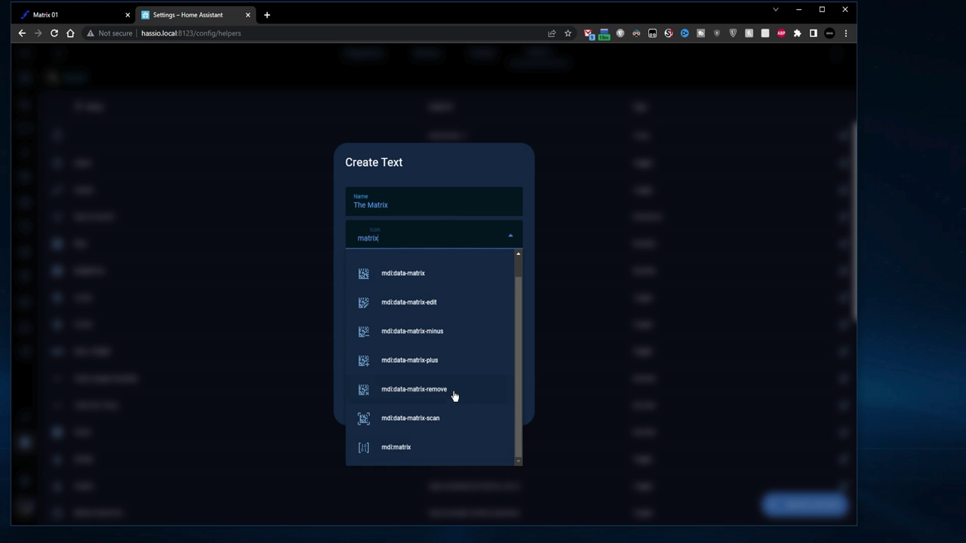
left_click(386, 449)
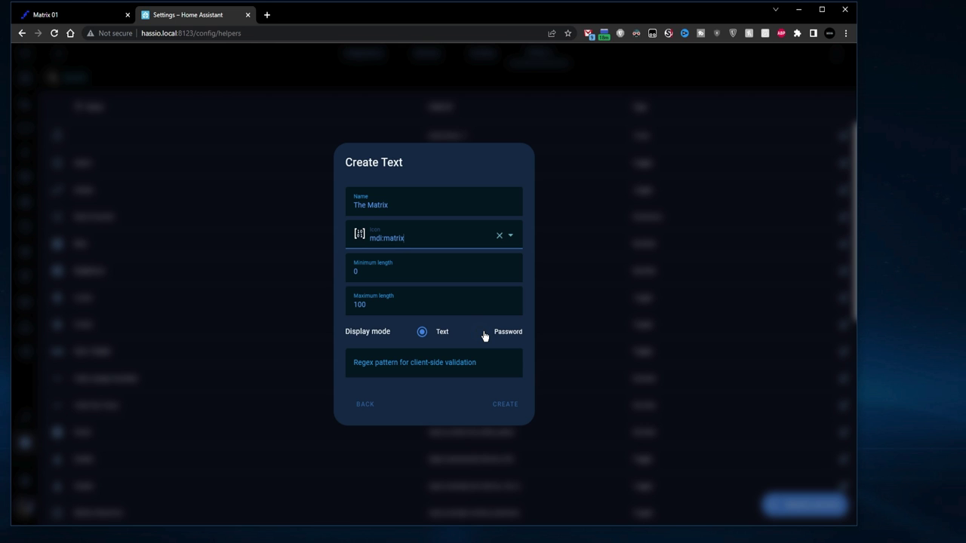
left_click(510, 406)
Open the settings of The Matrix helper in the helpers list, copy its entity ID and close the settings
scroll(176, 375, "down", 10)
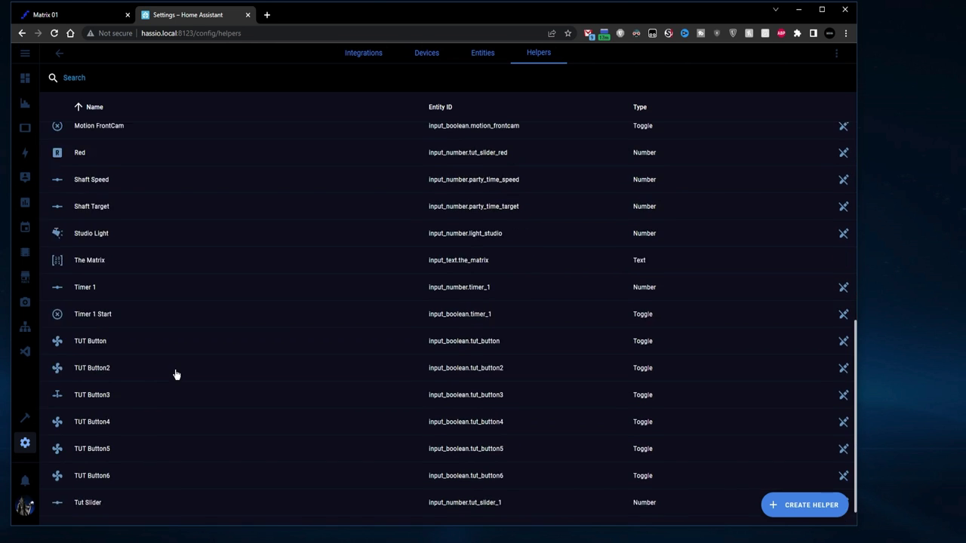
scroll(175, 375, "up", 1)
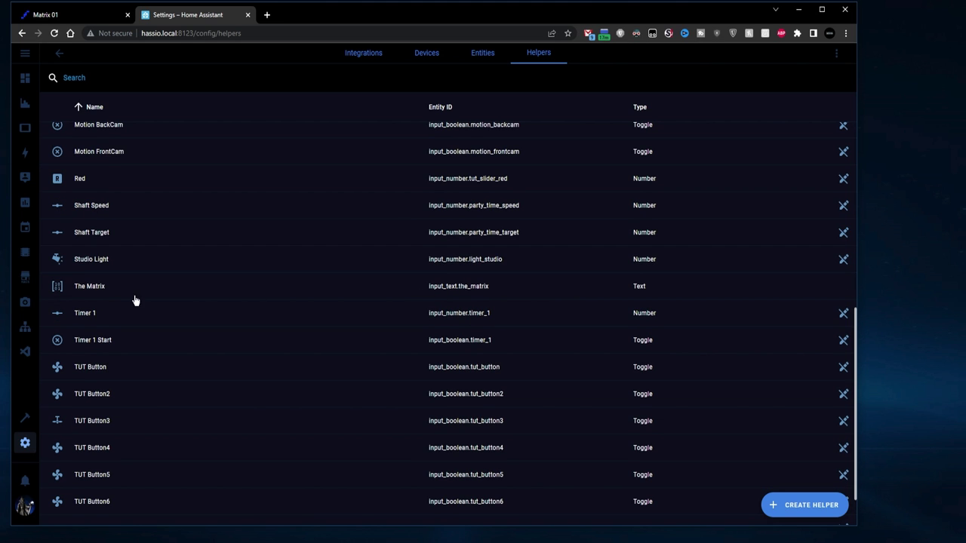
left_click(68, 291)
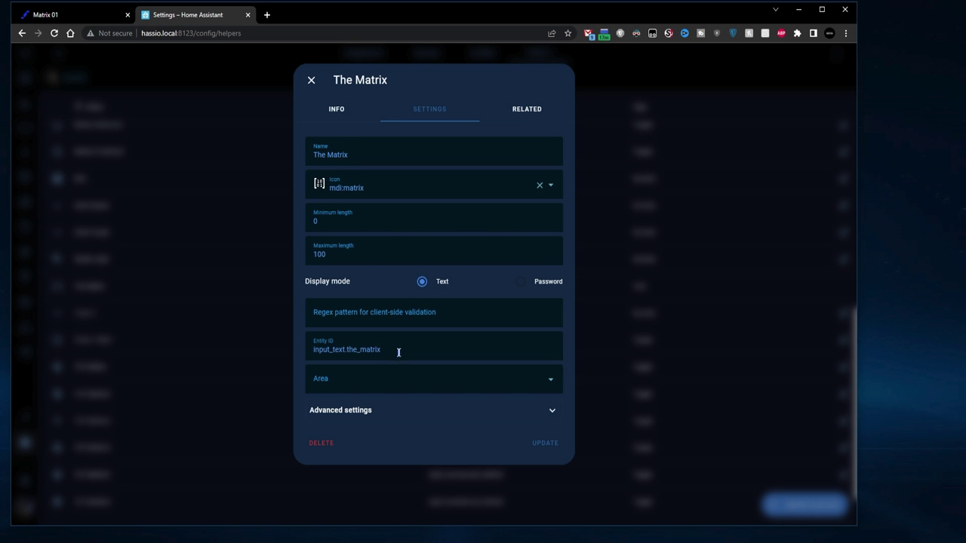
left_click_drag(400, 350, 310, 355)
key("ctrl+c")
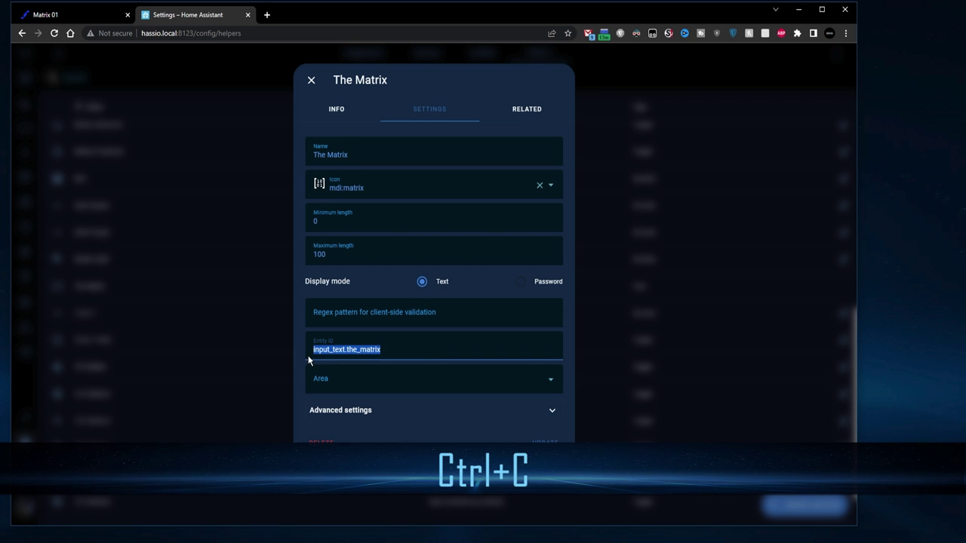
left_click(311, 81)
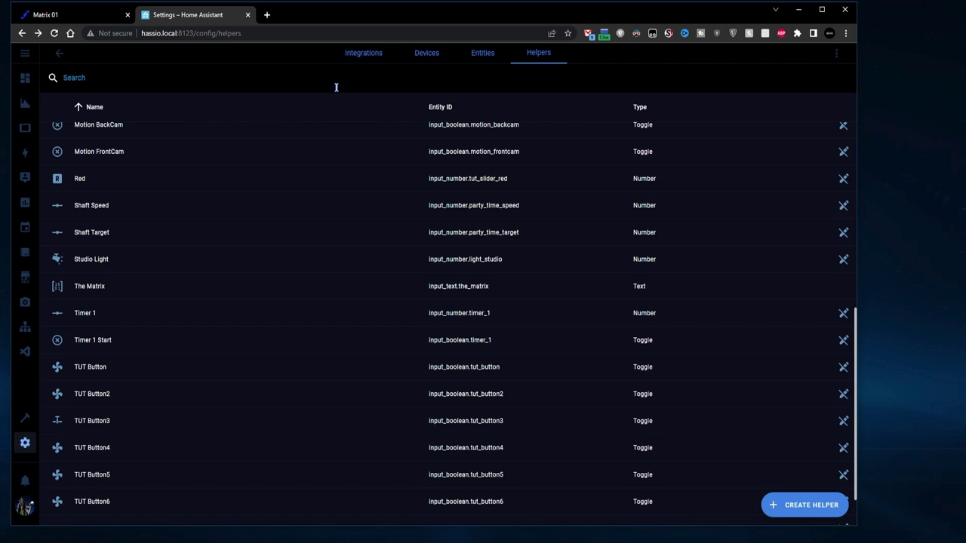
Create a new empty automation from scratch in the Automations & Scenes settings
left_click(23, 447)
left_click(360, 133)
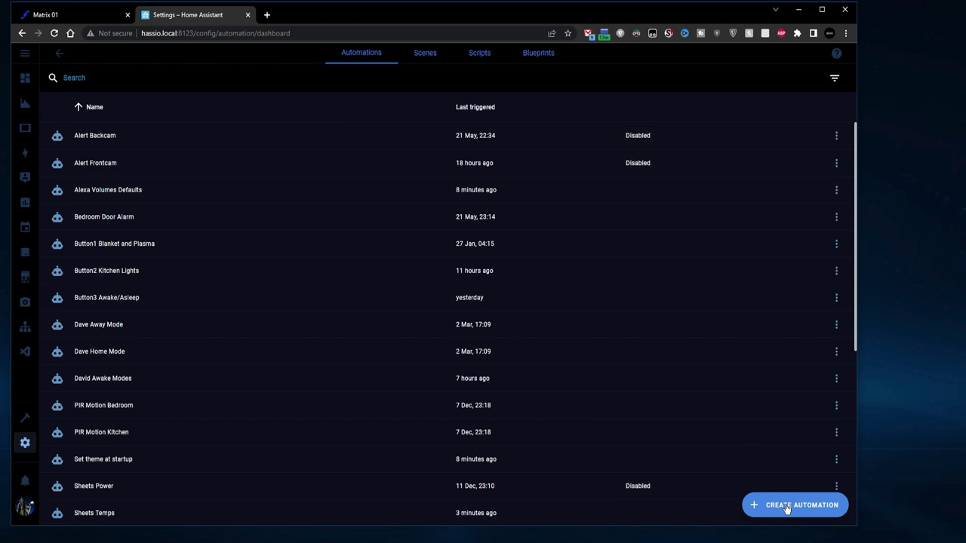
left_click(786, 507)
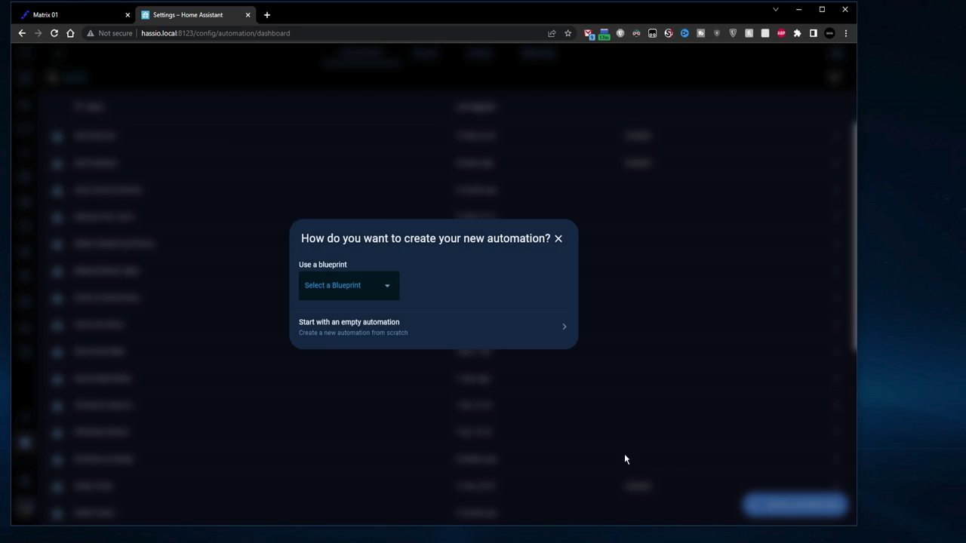
left_click(347, 327)
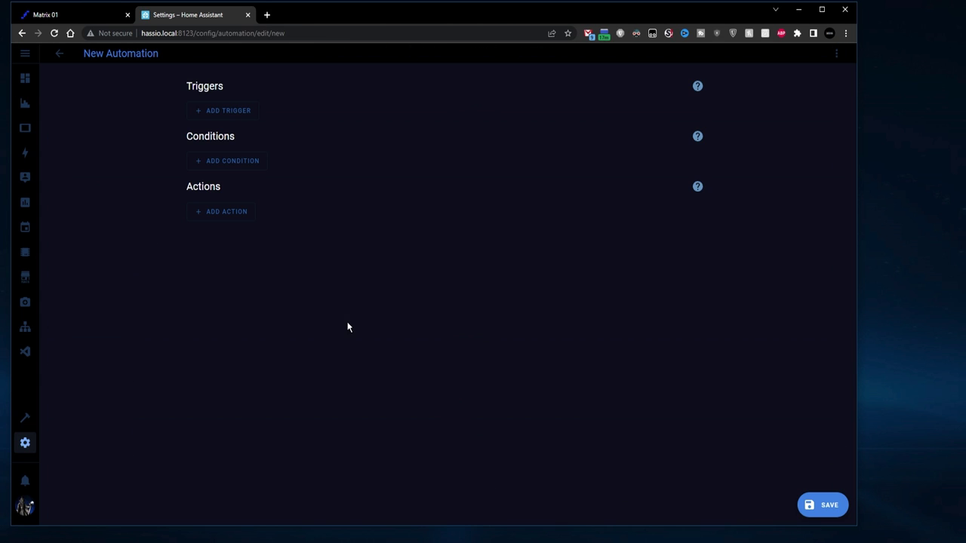
Add a State trigger to the automation for the input_text.the_matrix entity, using the copied entity ID
left_click(223, 114)
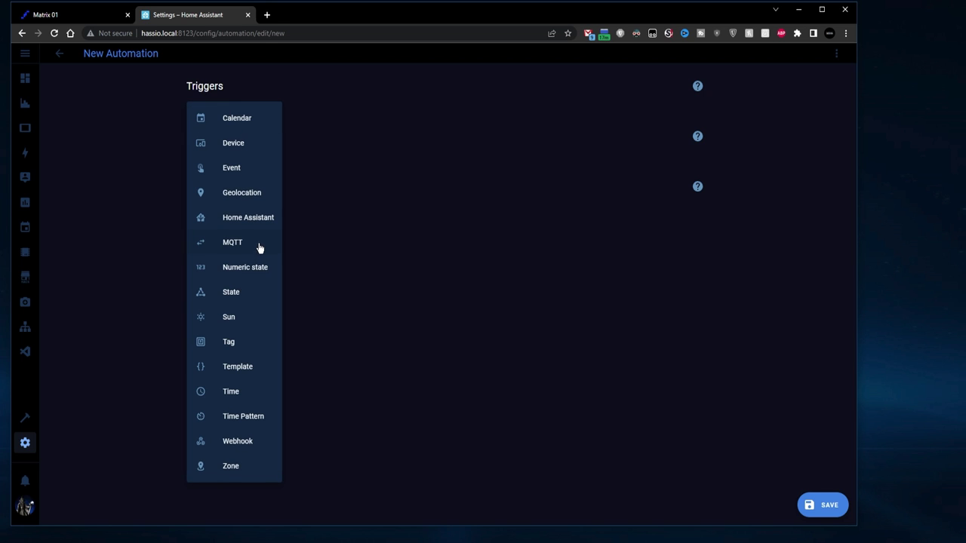
left_click(234, 294)
left_click(244, 170)
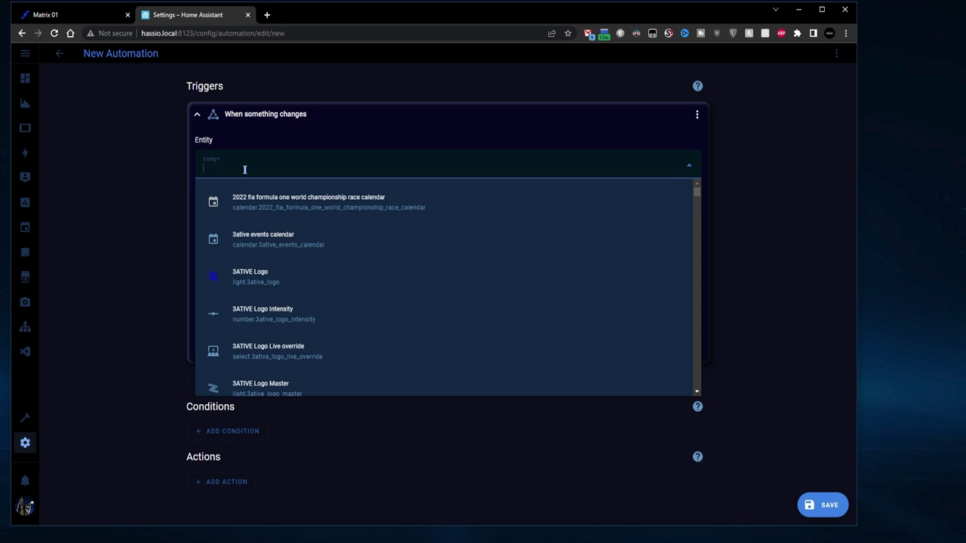
key("ctrl+v")
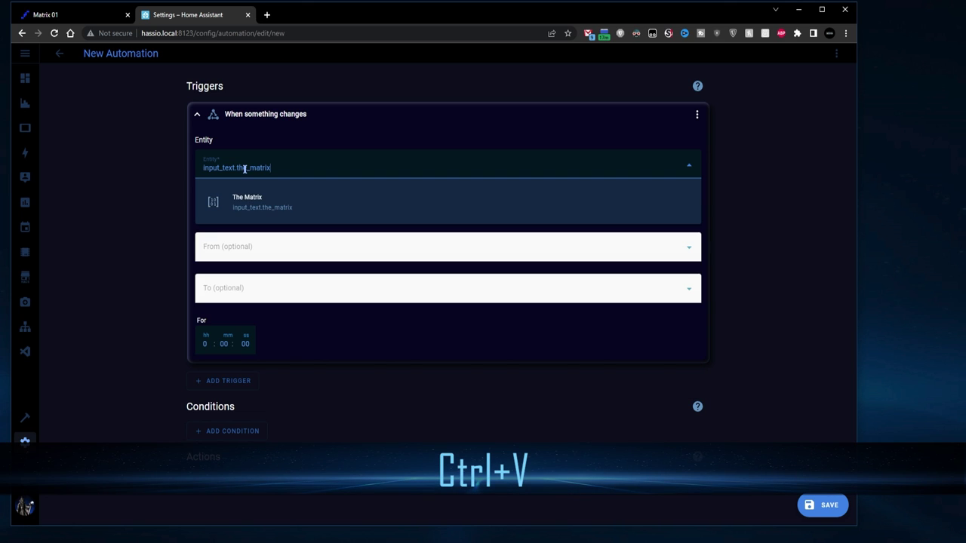
left_click(254, 210)
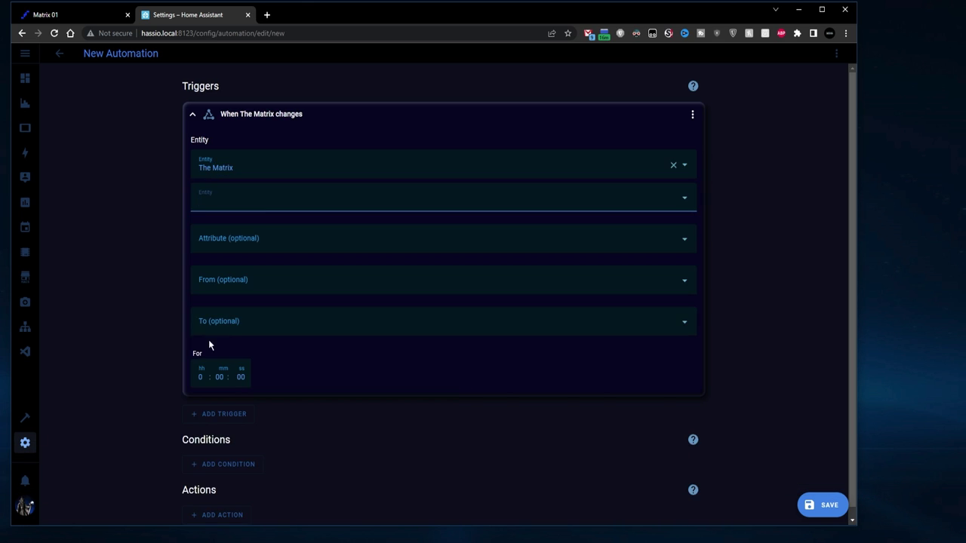
Add a Call service action to the automation that uses the RESTful Command: wled_text service
scroll(266, 334, "down", 1)
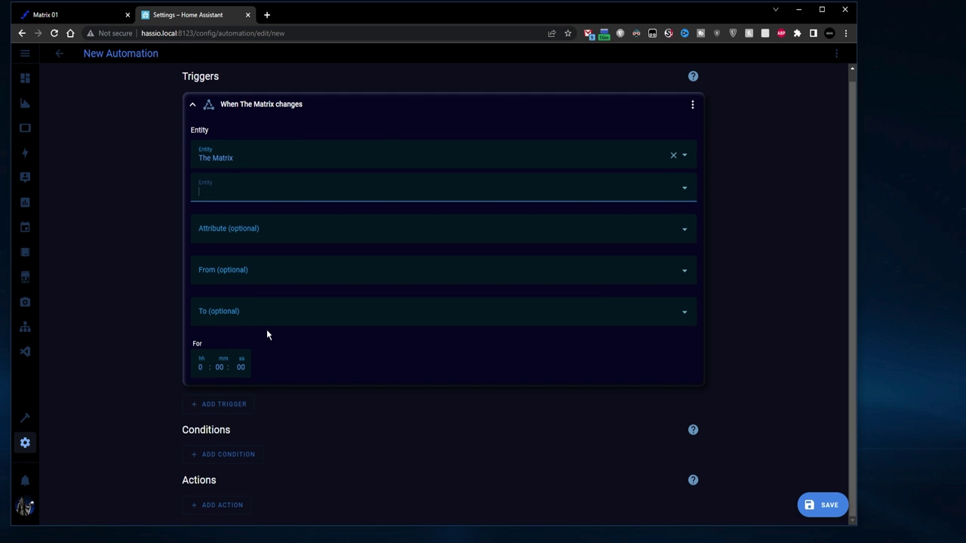
left_click(223, 506)
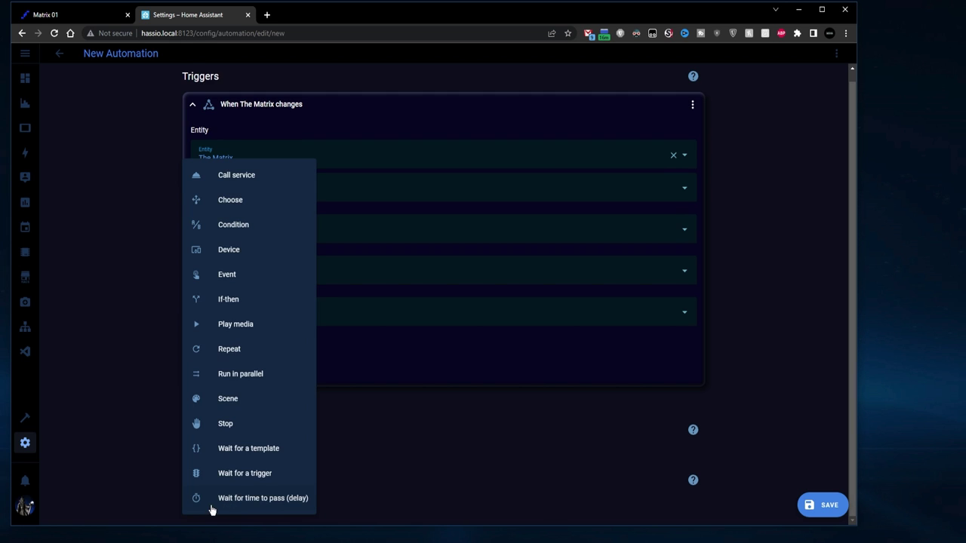
left_click(231, 176)
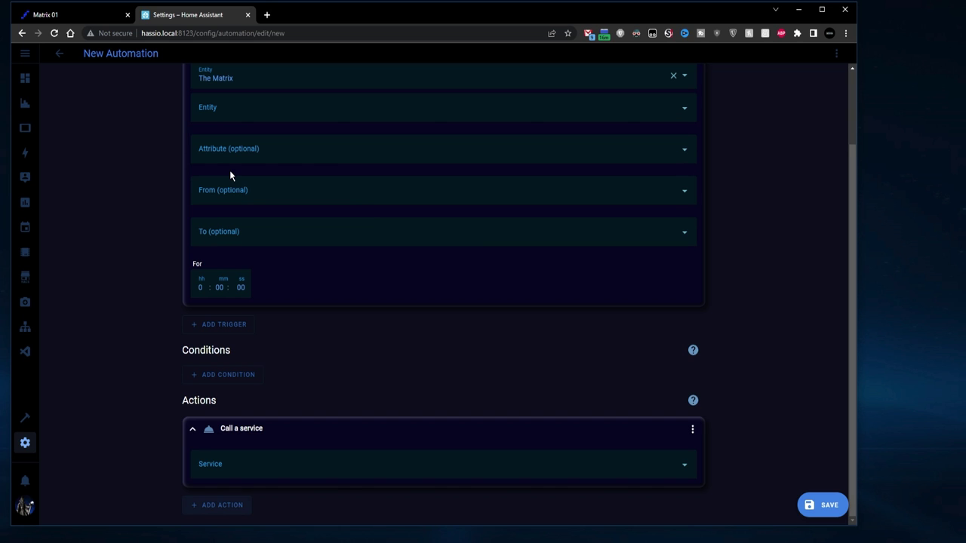
left_click(226, 468)
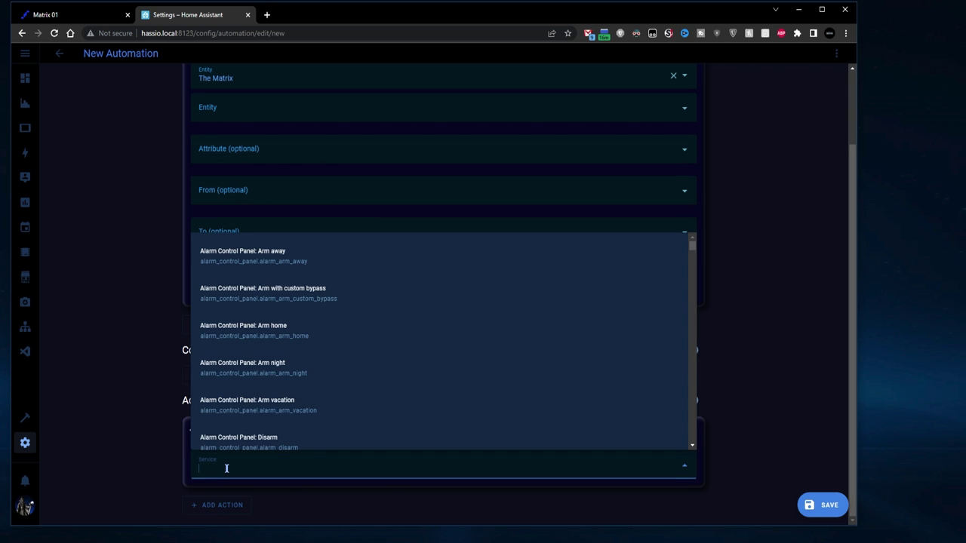
type("re")
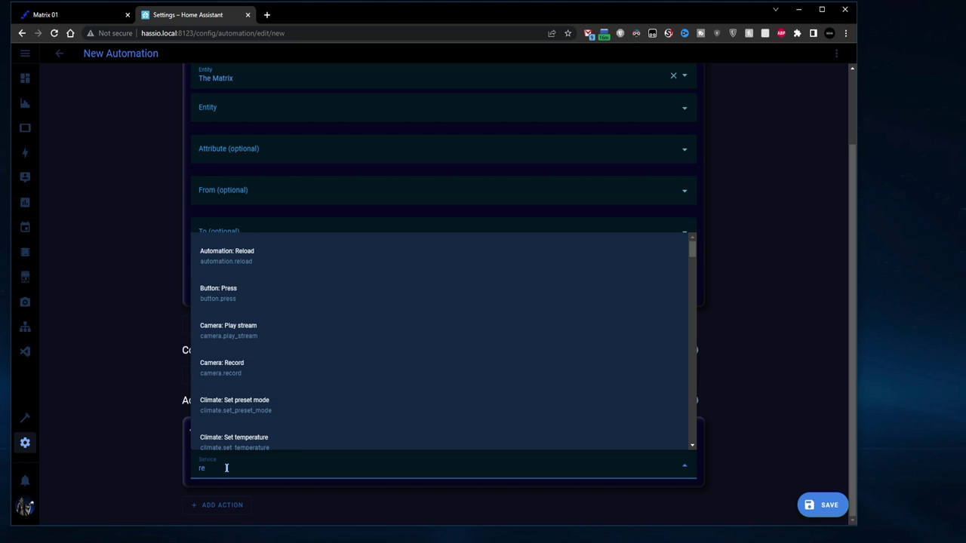
type("stf")
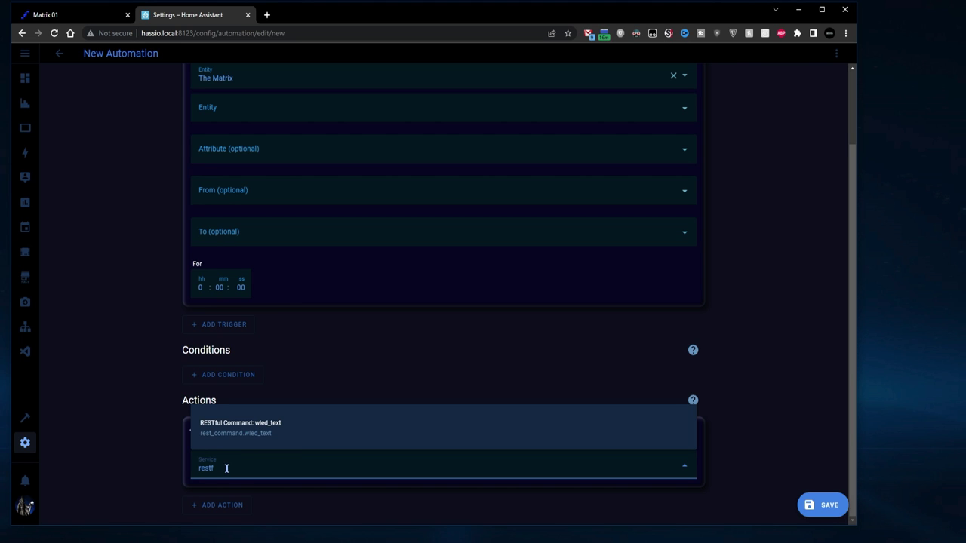
left_click(248, 432)
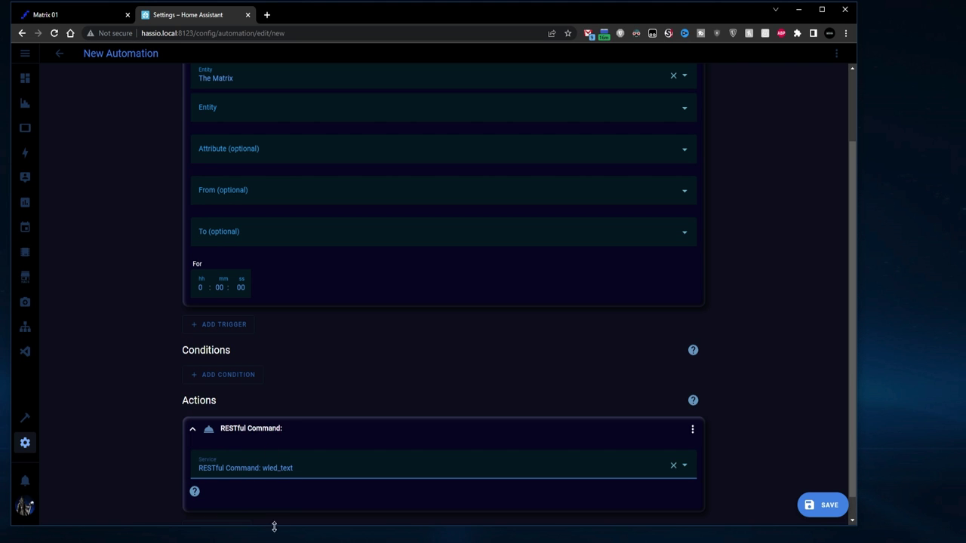
Switch the wled_text action to YAML editing and add text: "SOME TEXT" inside the data braces
scroll(234, 467, "down", 1)
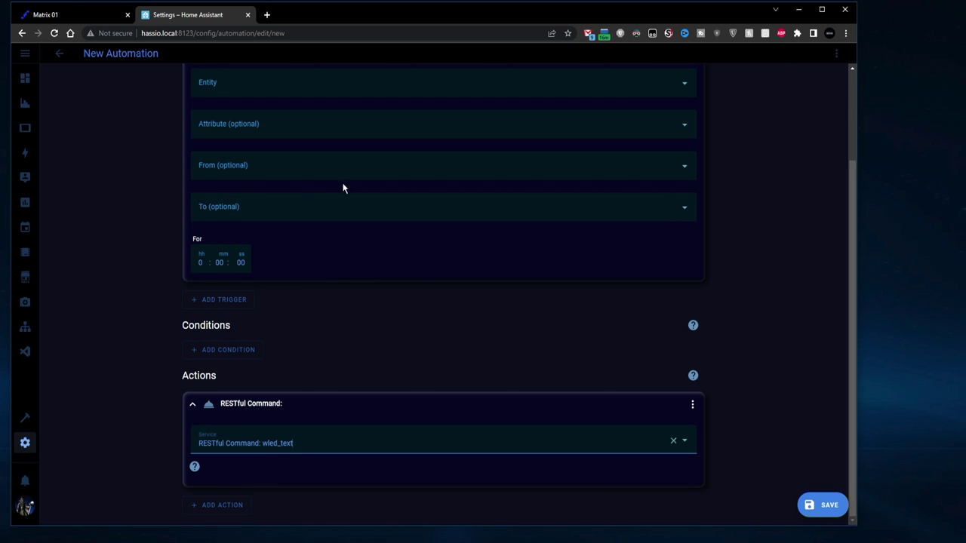
left_click(692, 405)
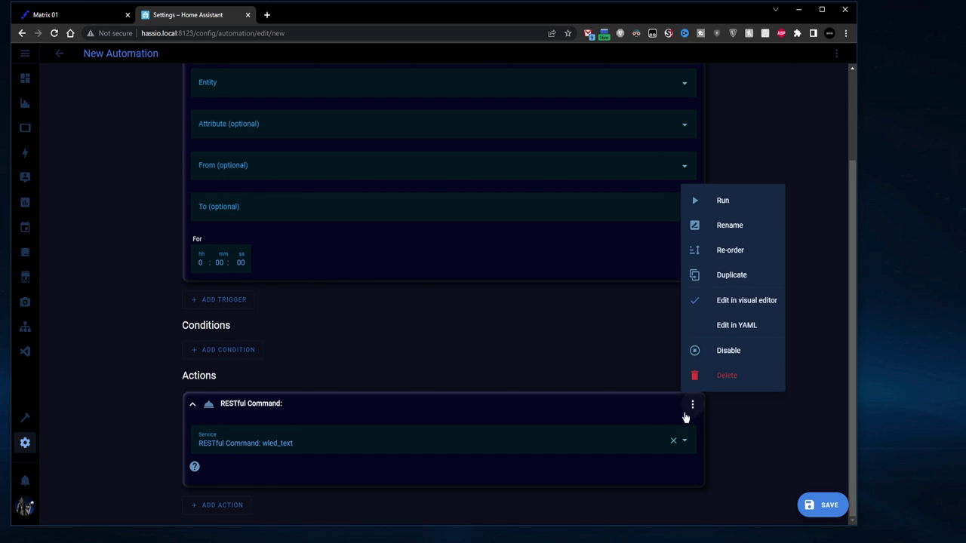
left_click(725, 330)
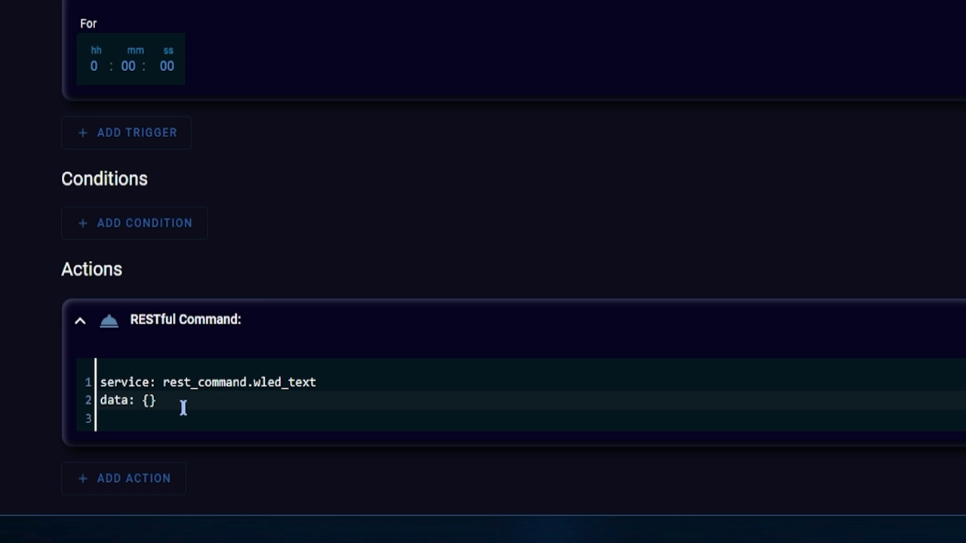
key("Return")
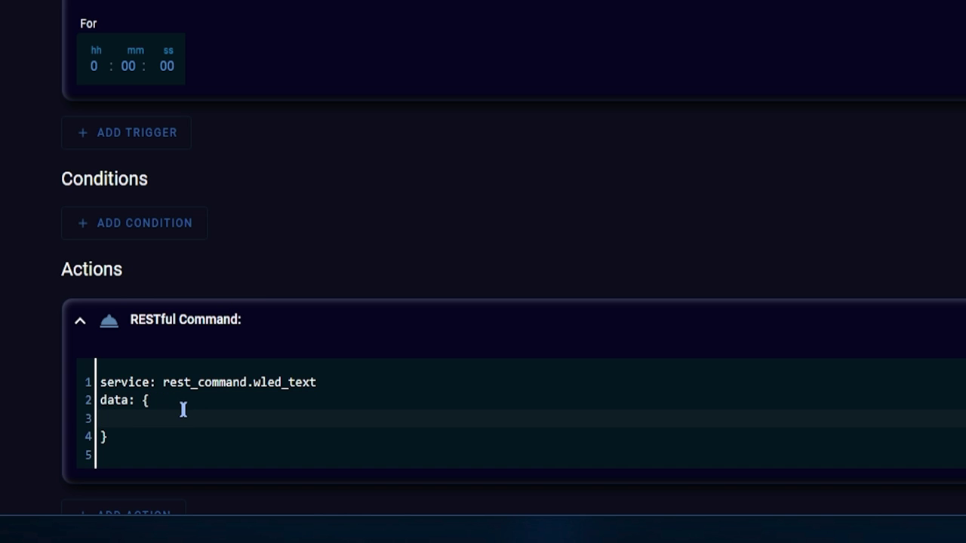
type("text: \"")
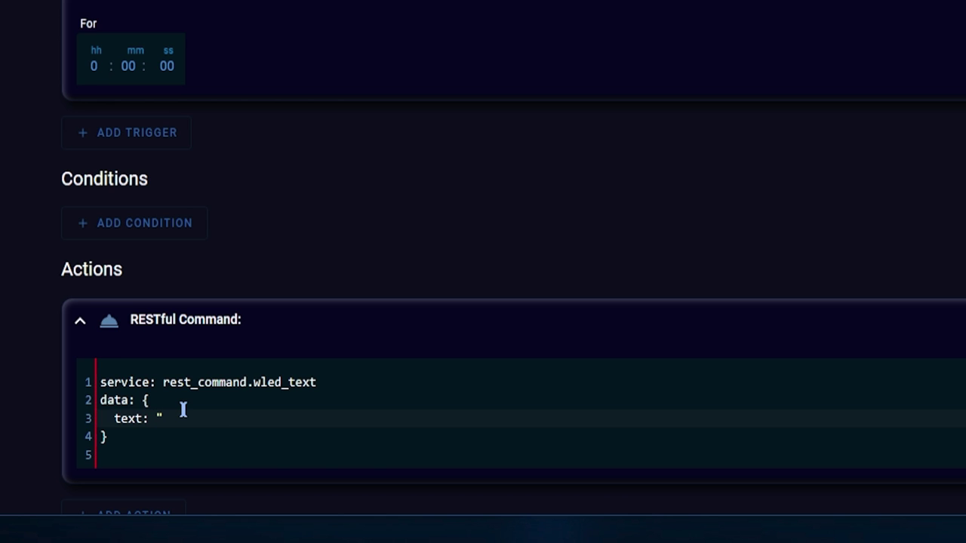
type("SOME TEXT\"")
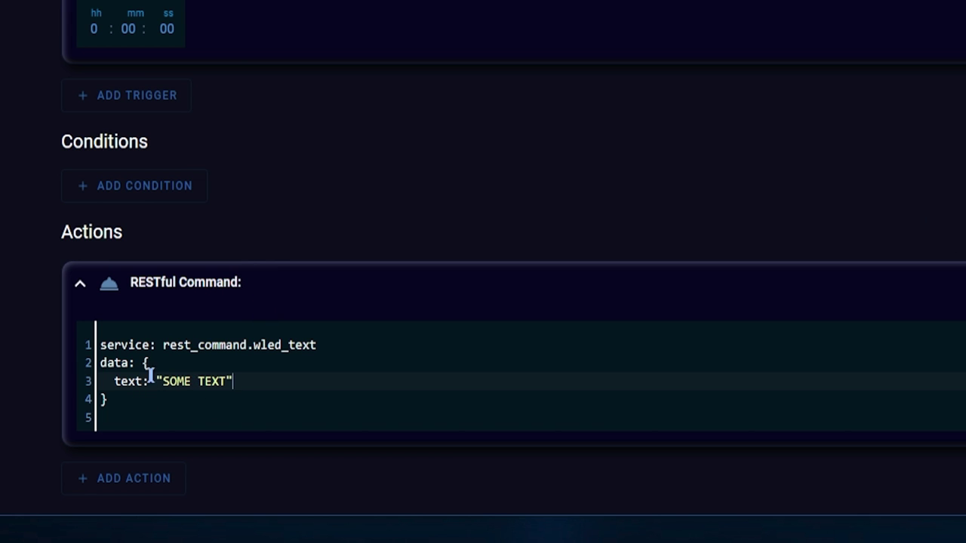
Replace SOME TEXT in the wled_text action's data with the template {{states['input_text.the_matrix'].state}}, keeping the surrounding double quotes
left_click_drag(160, 381, 224, 381)
key("BackSpace")
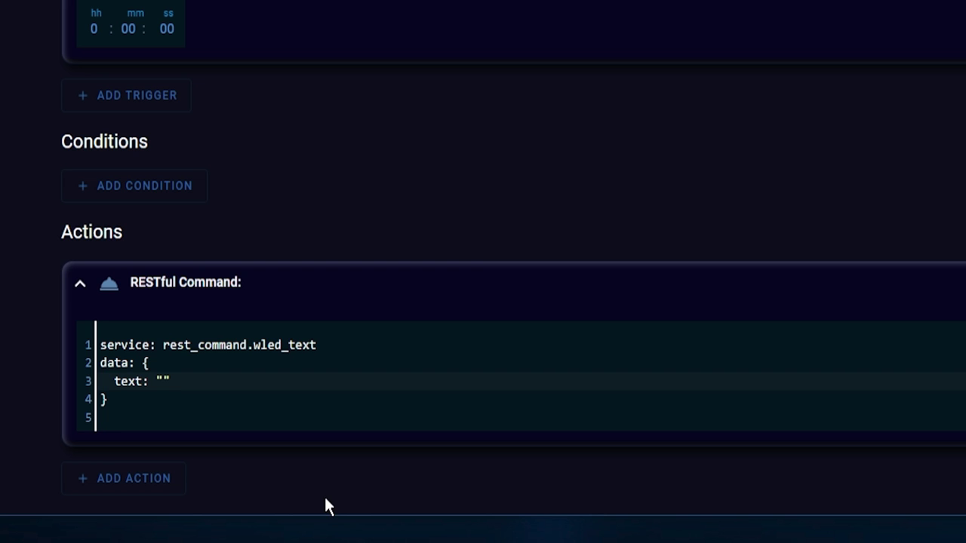
type("{{states['")
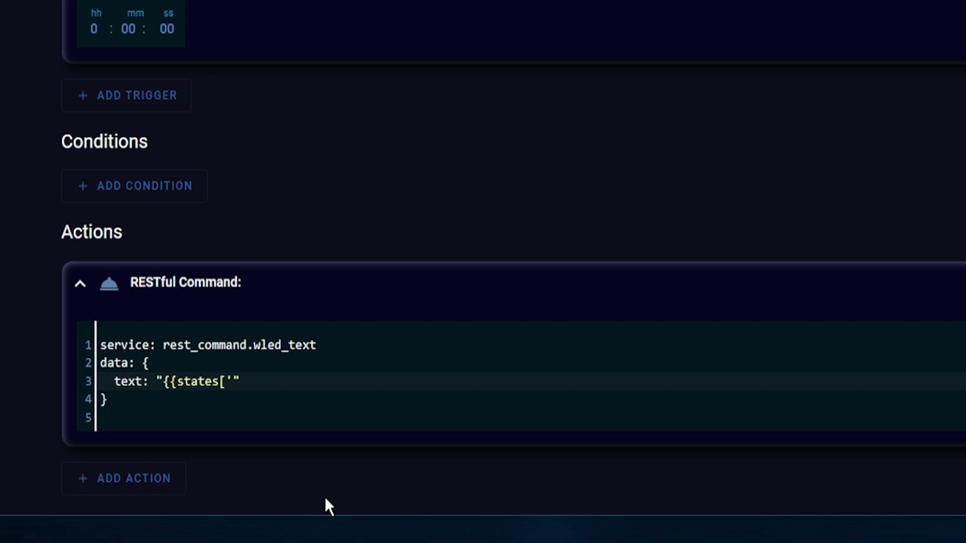
key("ctrl+v")
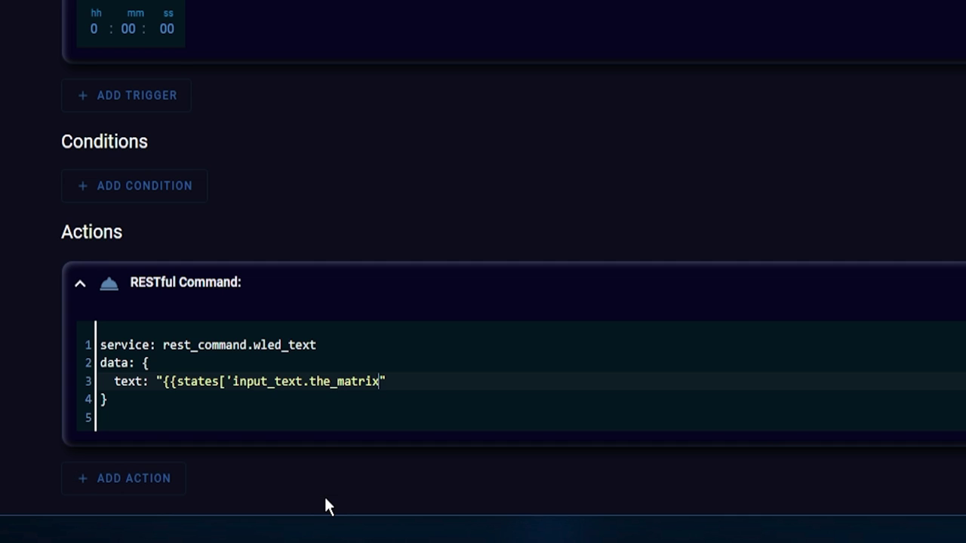
type("']")
left_click_drag(219, 381, 394, 381)
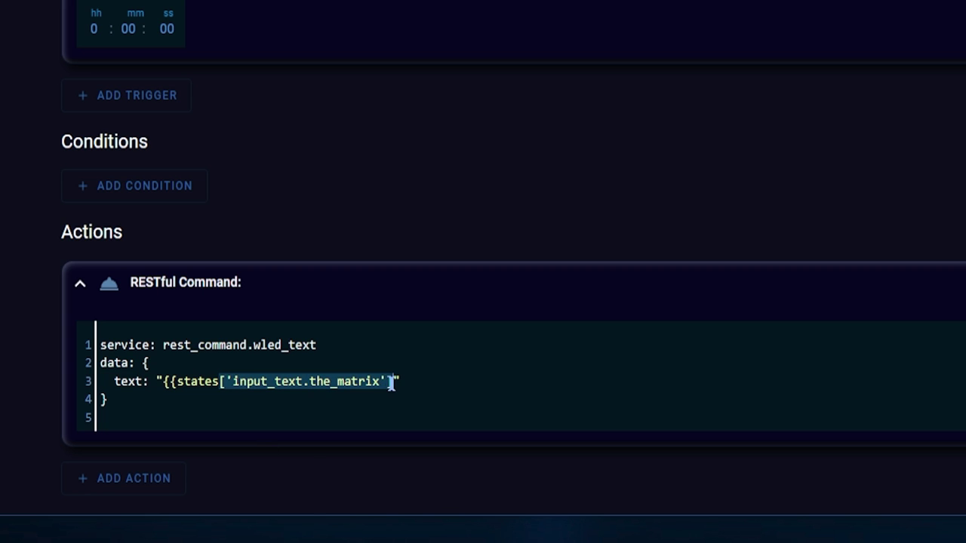
left_click(397, 382)
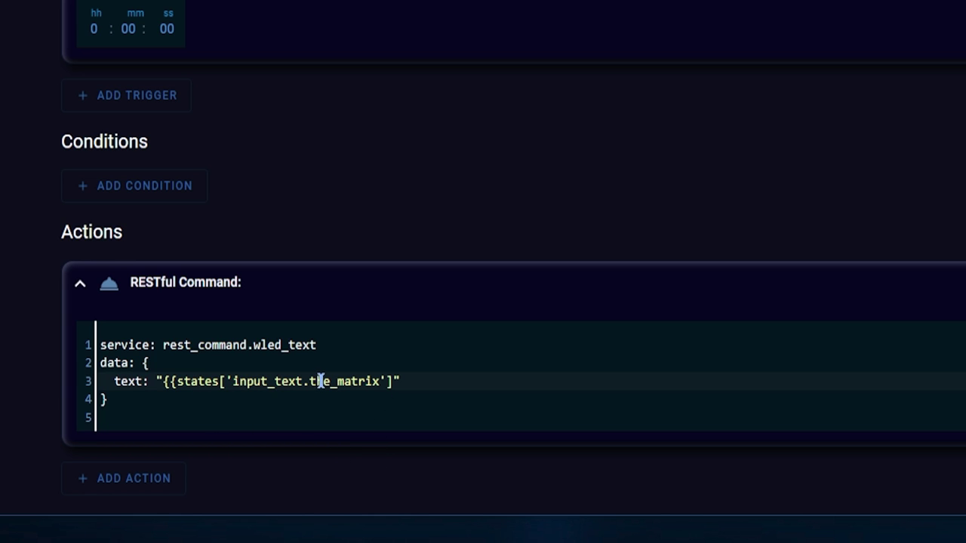
type(".state")
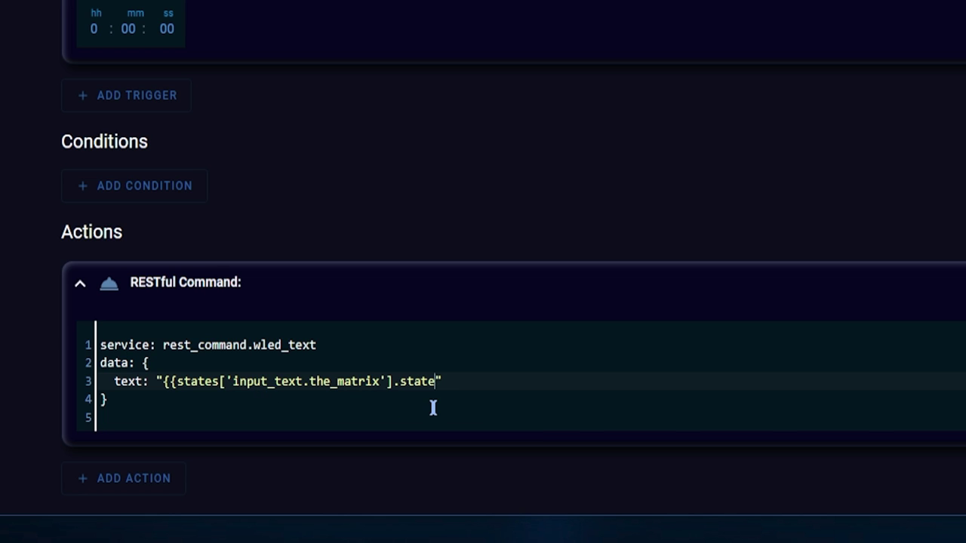
type("}}")
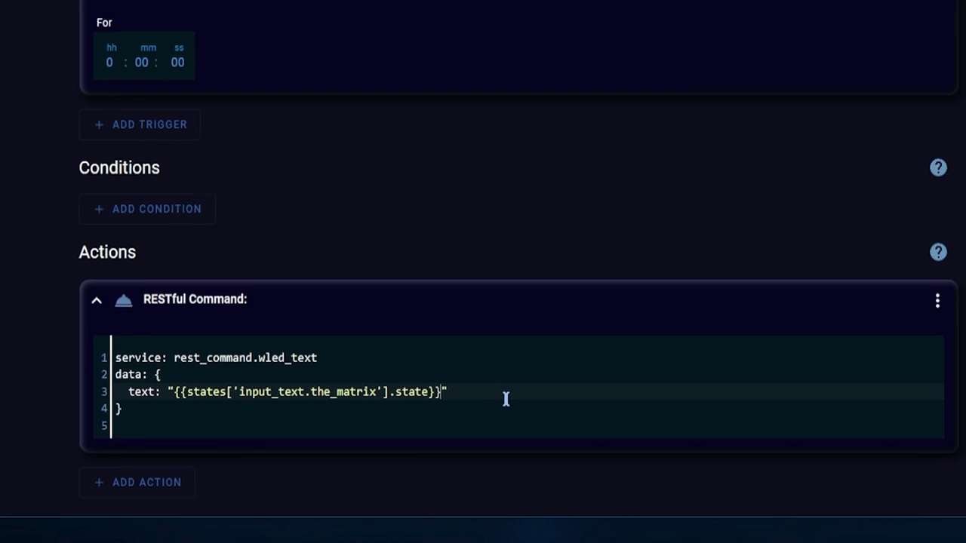
Save the automation under the name Update the Matrix
left_click(924, 498)
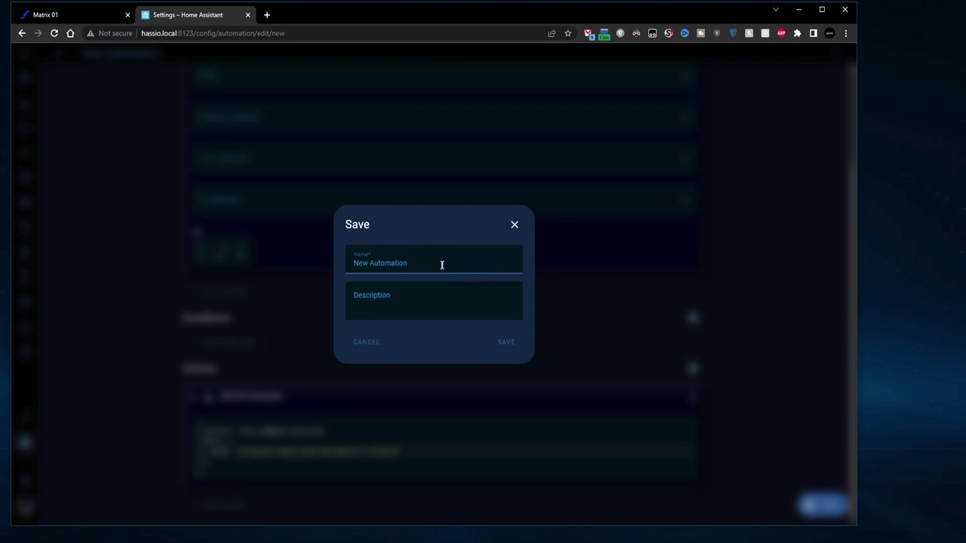
key("ctrl+a")
type("Update the M")
left_click(513, 343)
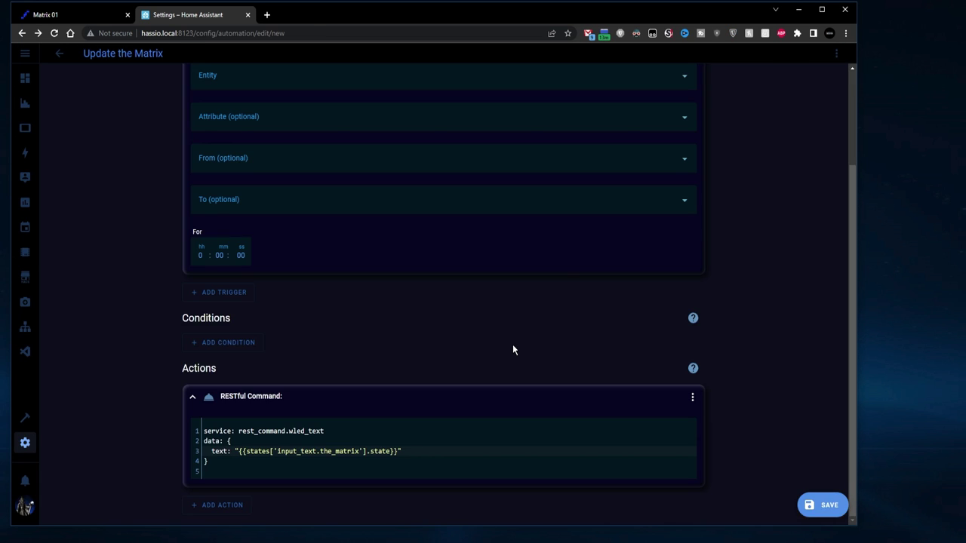
Check the entity selected in the automation's state trigger against input_text.the_matrix in the entity list
left_click(197, 113)
left_click(244, 164)
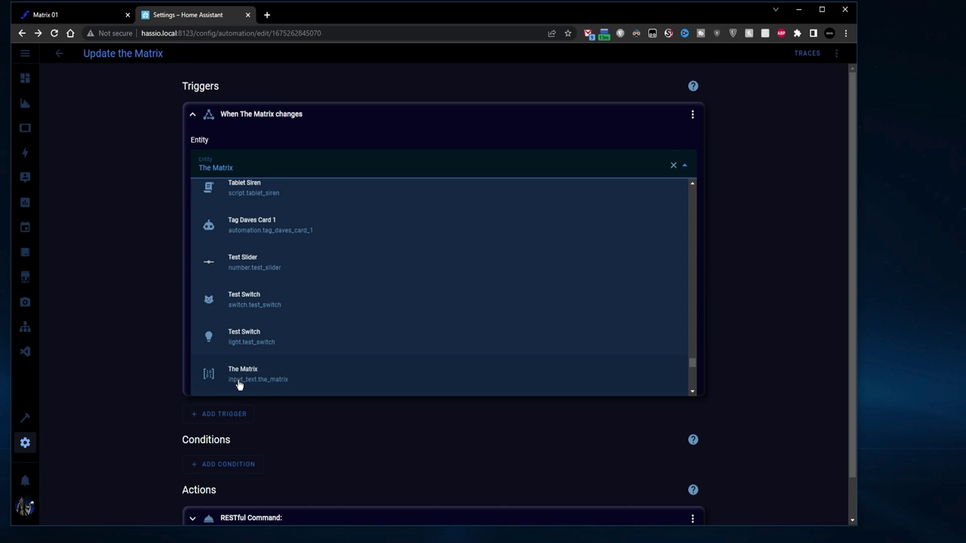
left_click(267, 382)
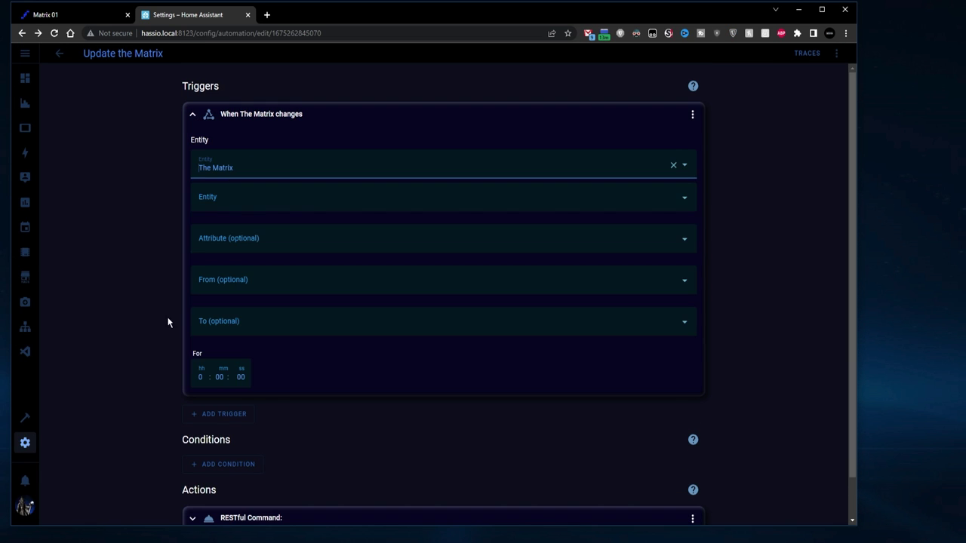
left_click(192, 114)
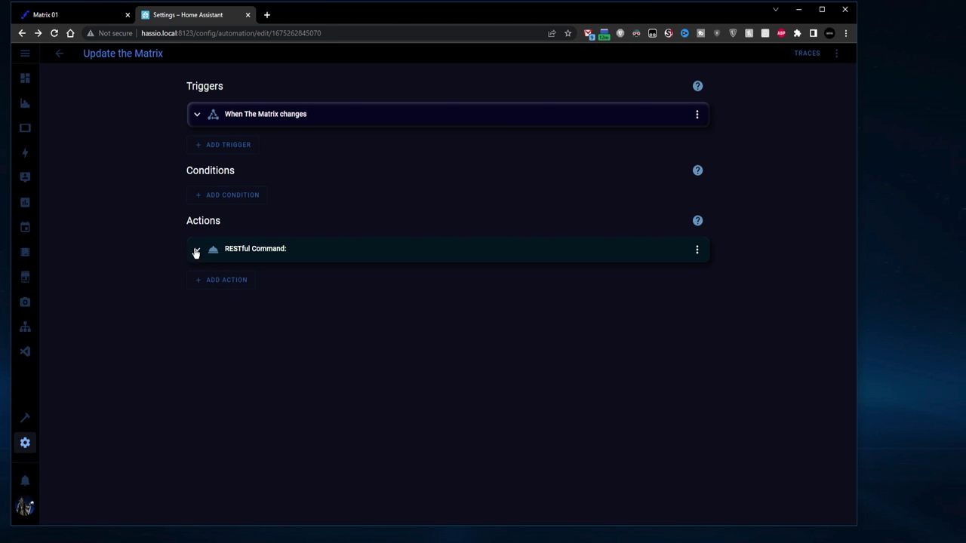
Copy the entity ID input_text.the_matrix from the text template of the RESTful Command action
left_click(196, 250)
left_click_drag(281, 359, 365, 359)
key("ctrl+c")
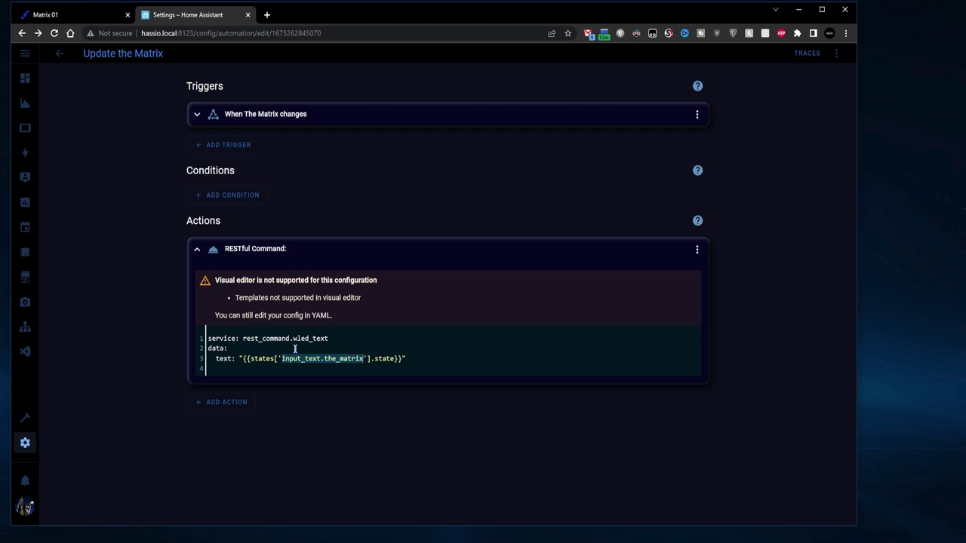
Put the TUT PWM dashboard view into edit mode and open the configuration of the stack's third card with the Matrix 01 controls
left_click(57, 54)
left_click(827, 52)
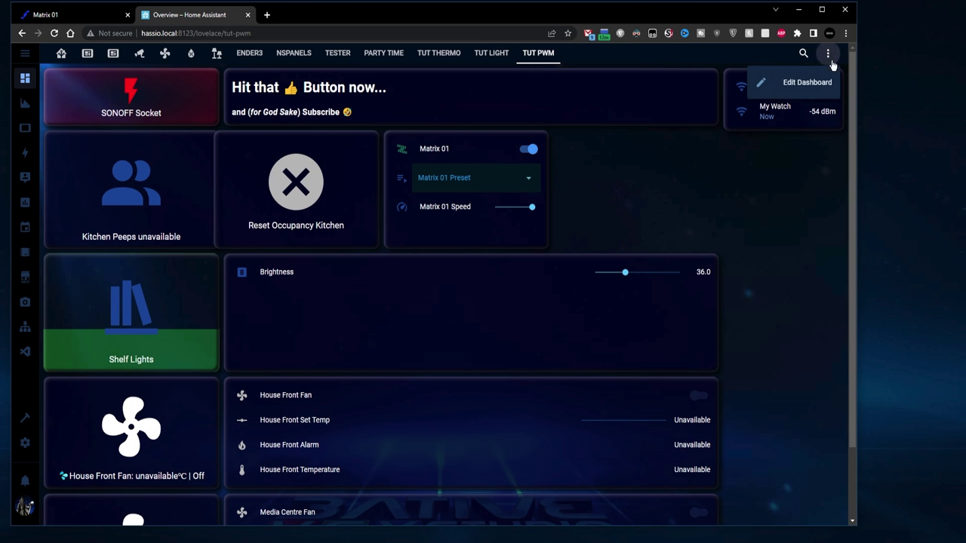
left_click(806, 82)
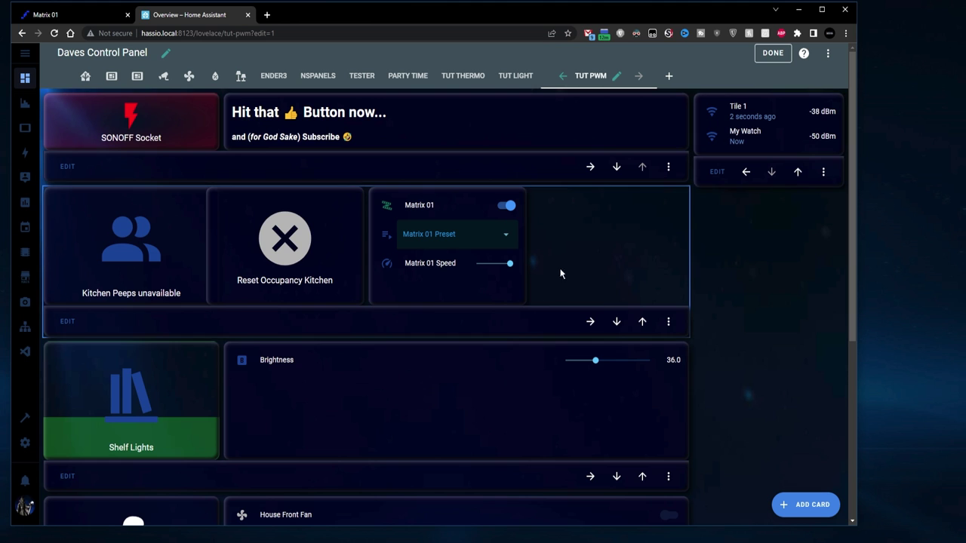
left_click(63, 324)
left_click(113, 217)
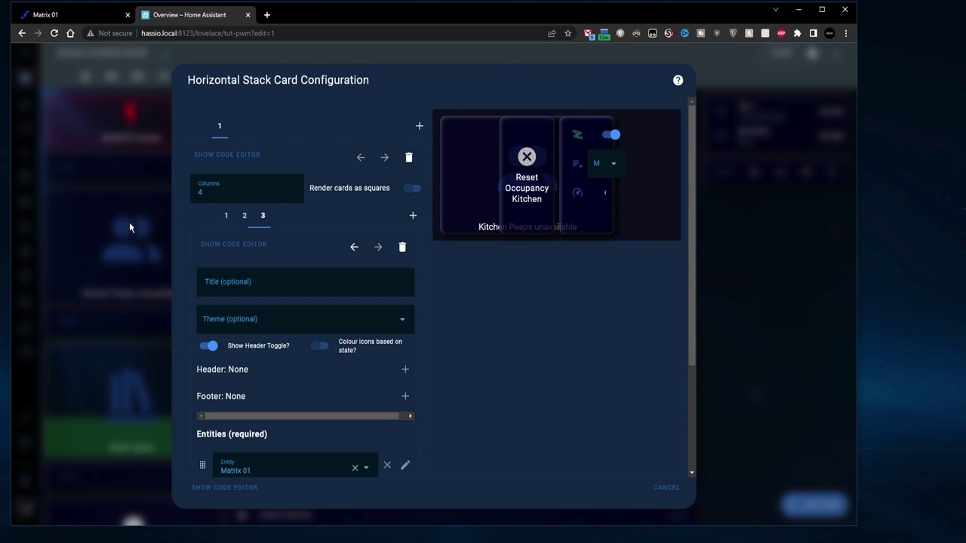
Add the copied input_text.the_matrix entity below the Matrix 01 entities of the card and save the card
scroll(305, 431, "down", 2)
left_click(248, 414)
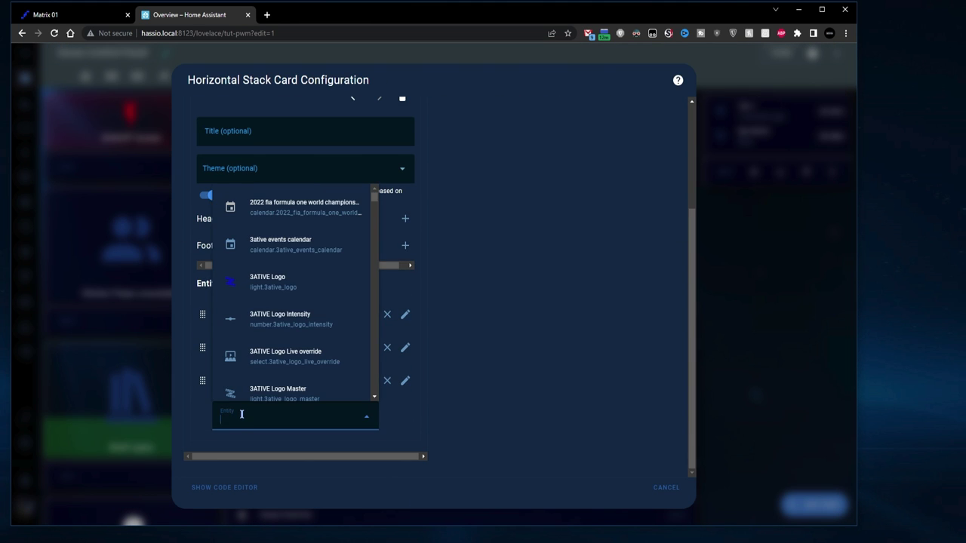
key("ctrl+v")
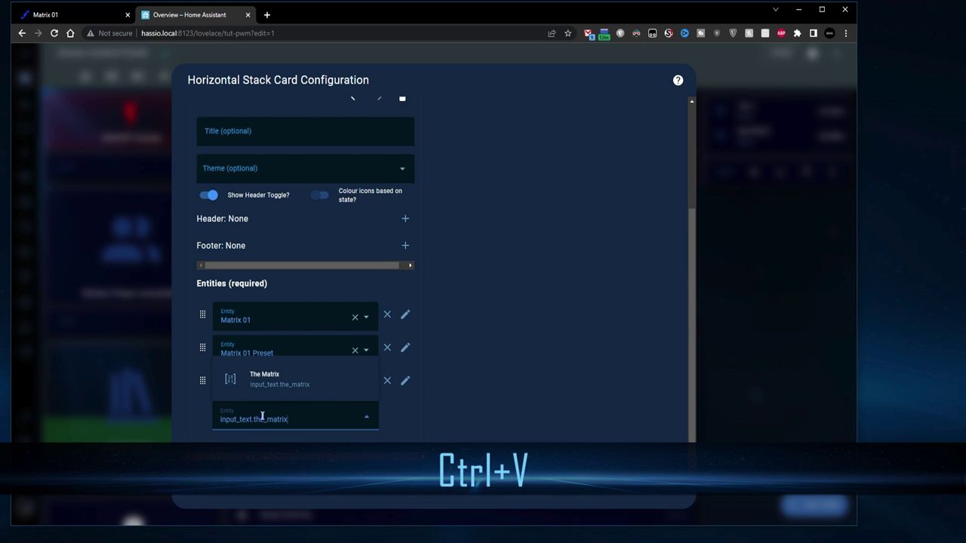
left_click(264, 379)
left_click(664, 488)
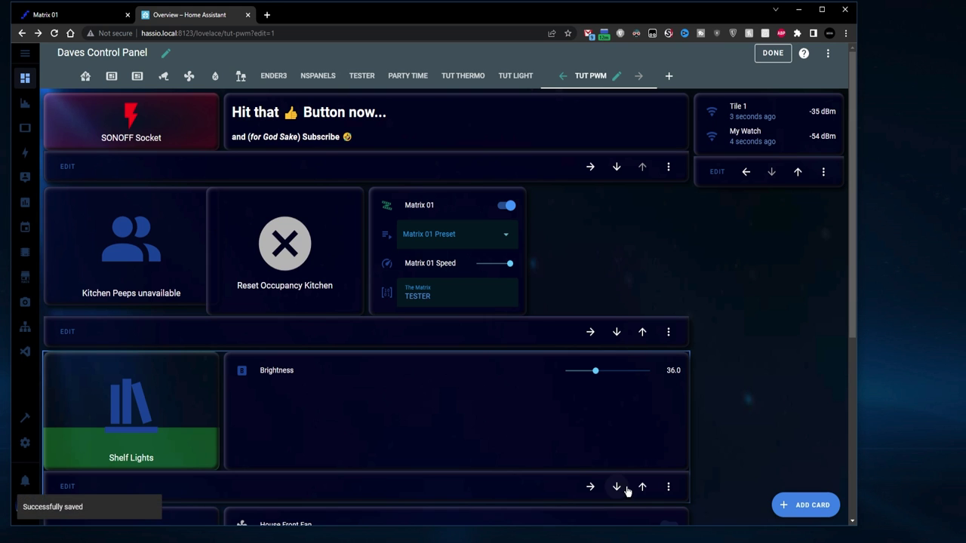
Replace the text in The Matrix field on the dashboard card with "Hello World !!!" and submit it
left_click_drag(445, 295, 362, 304)
type("HE")
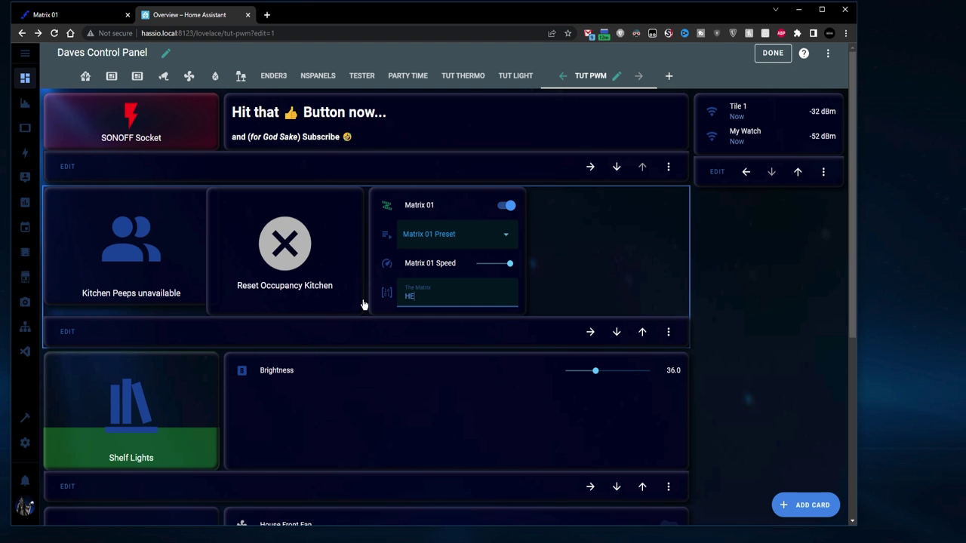
type("llo World")
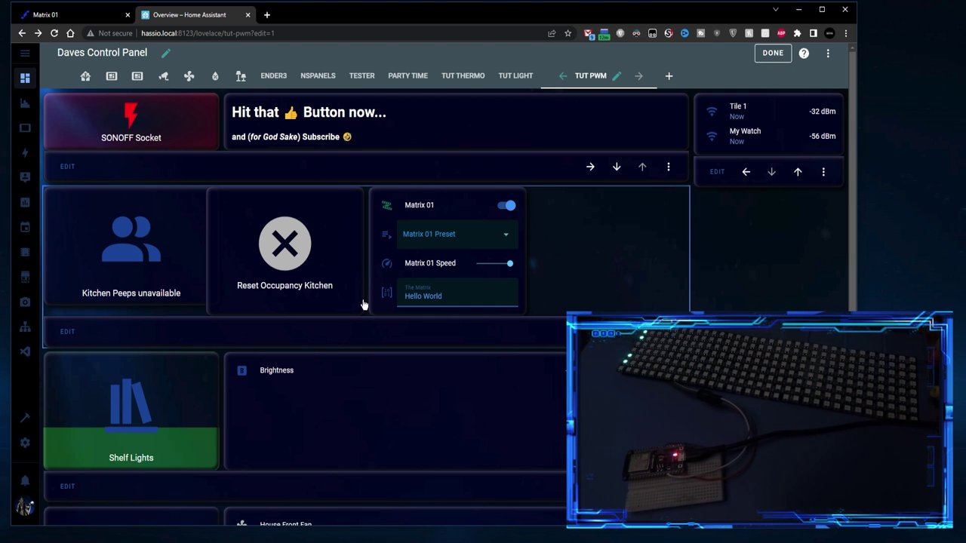
type(" !!!")
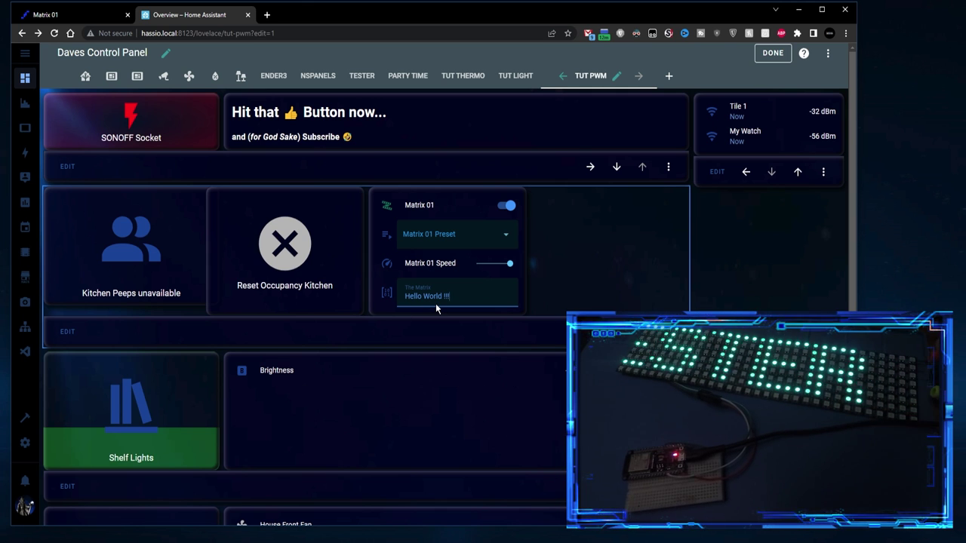
key("Return")
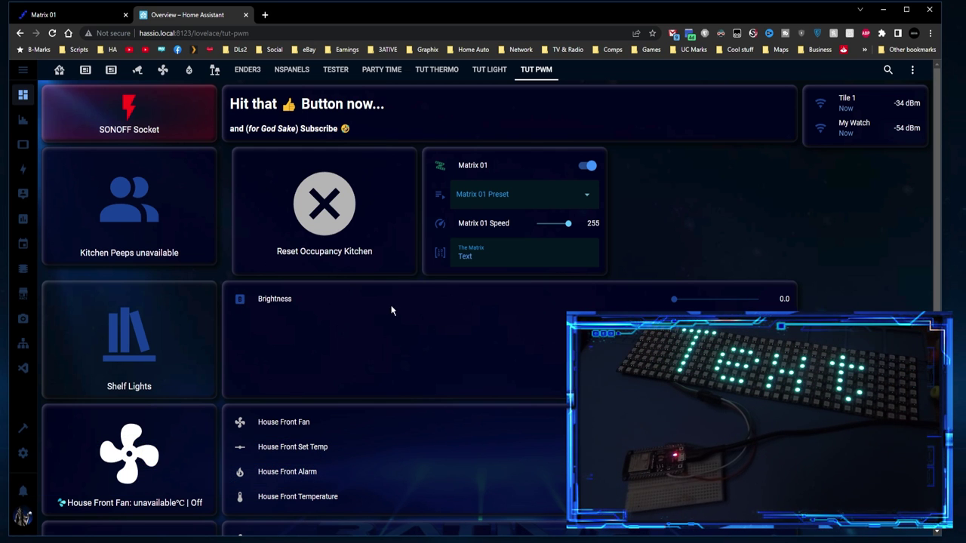
Set the dashboard's Brightness slider to 81 and copy its entity ID from the entity's settings
left_click_drag(674, 298, 737, 300)
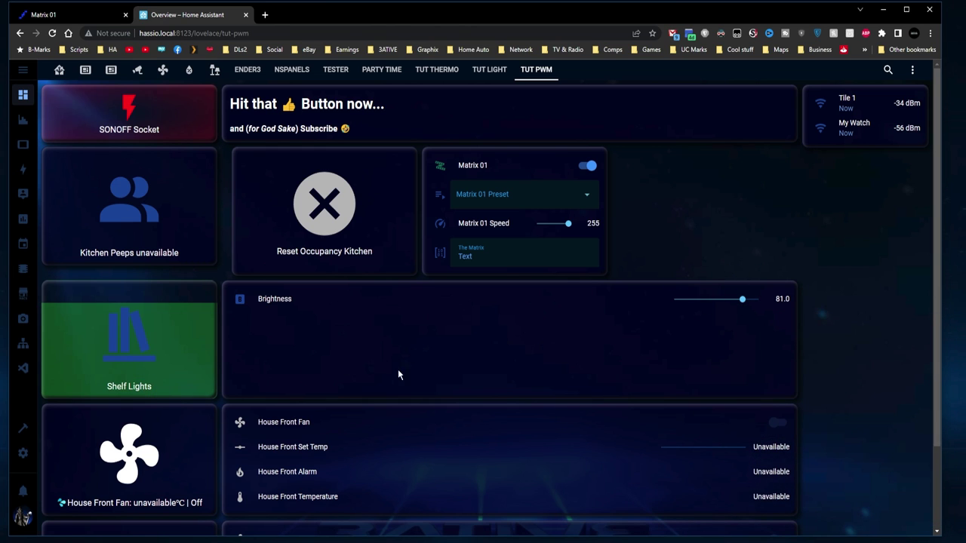
left_click(240, 301)
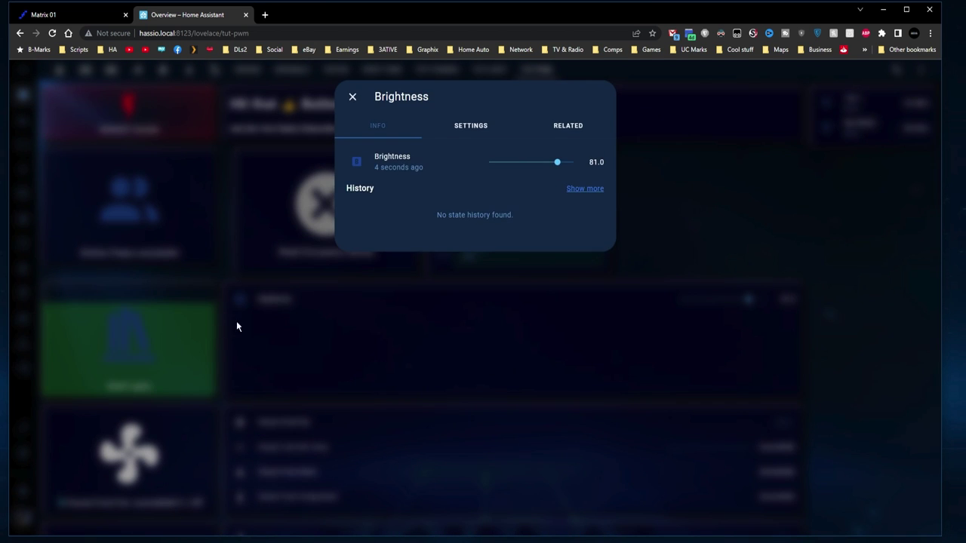
left_click(471, 126)
left_click(352, 96)
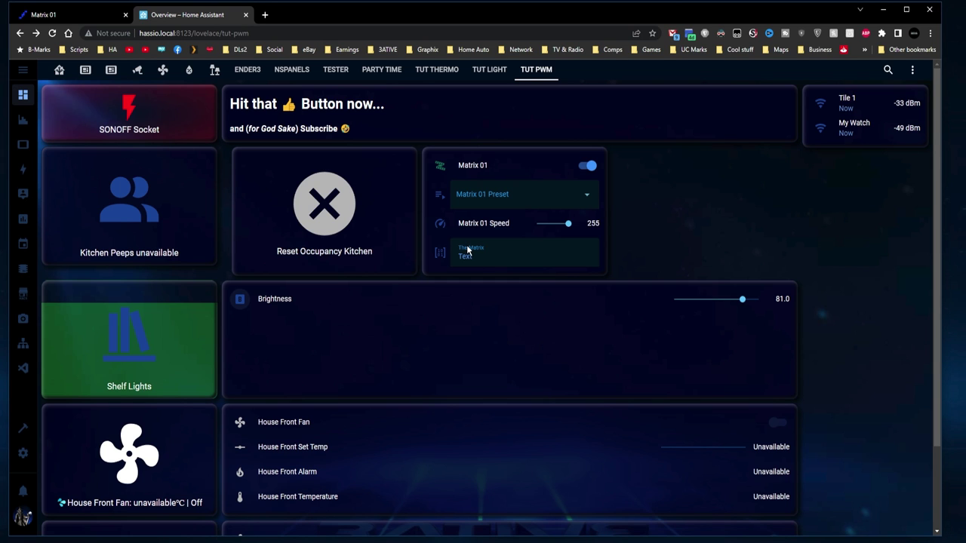
Create another empty automation in the Automations & Scenes settings
left_click(27, 455)
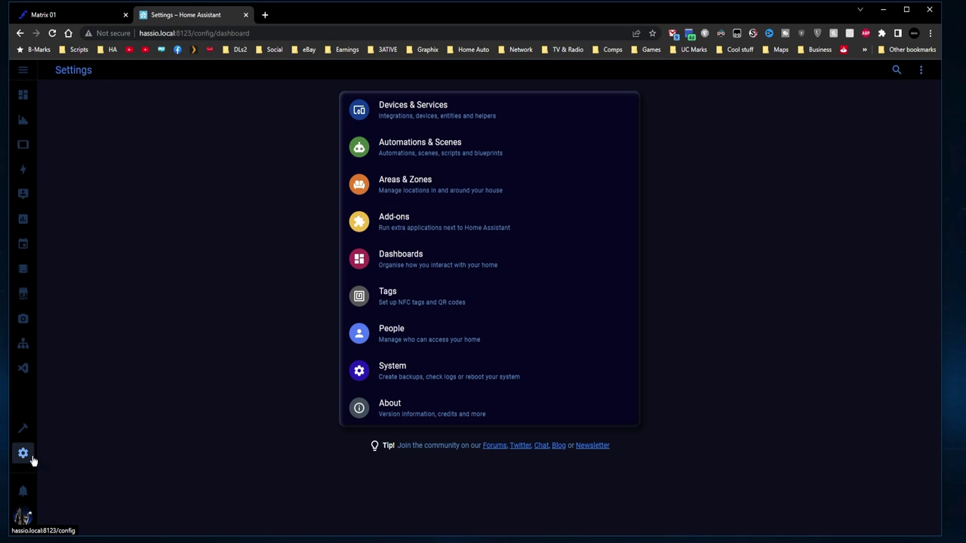
left_click(414, 149)
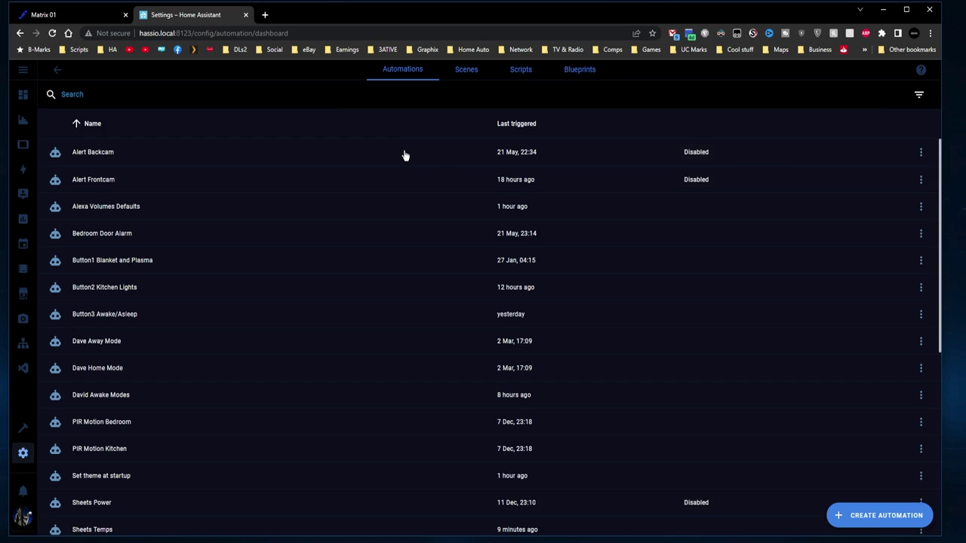
left_click(868, 519)
left_click(419, 354)
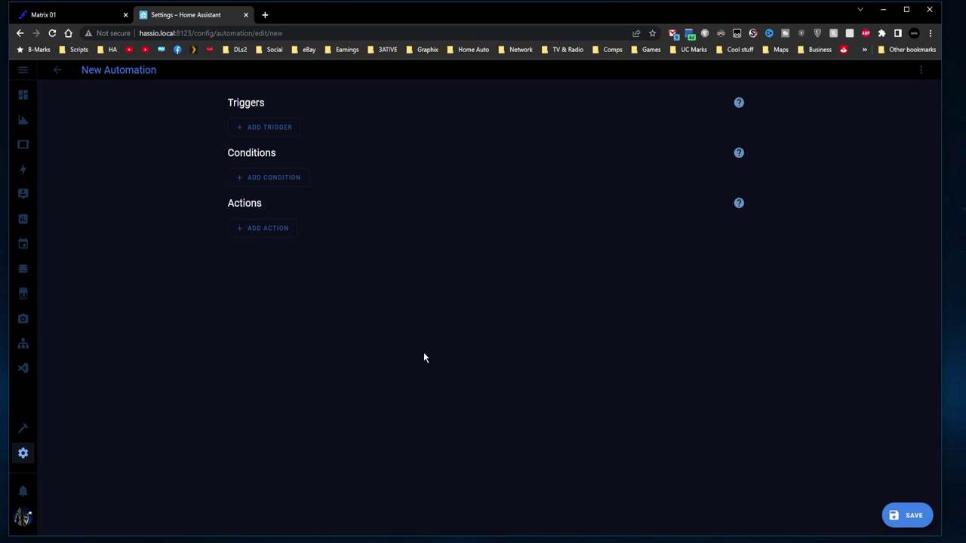
Add a State trigger for the Brightness entity input_number.tut_slider_brightness to the new automation
left_click(266, 127)
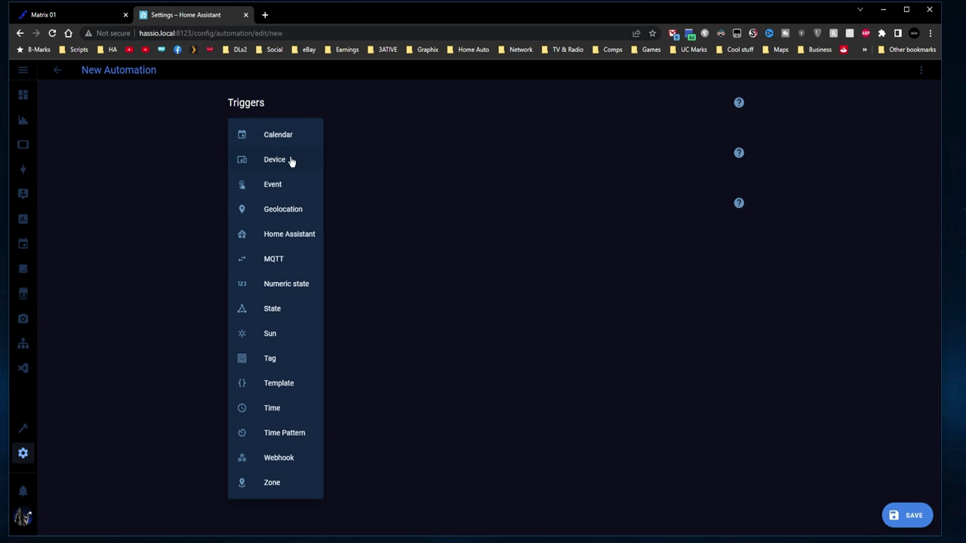
left_click(276, 311)
left_click(288, 191)
type("input_number.tut_slider_brightness")
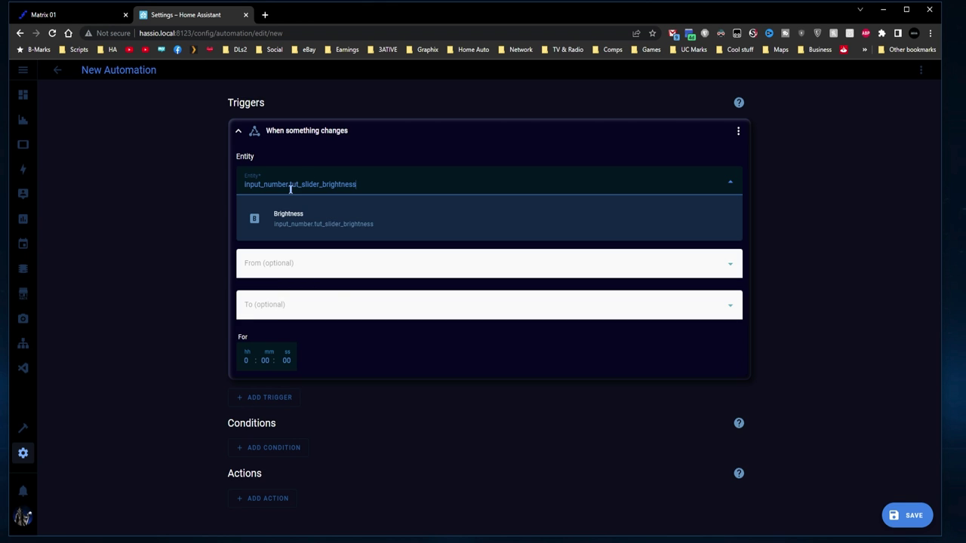
left_click(281, 219)
Add a Call service action using RESTful Command: wled_text and switch the action to YAML editing
left_click(287, 217)
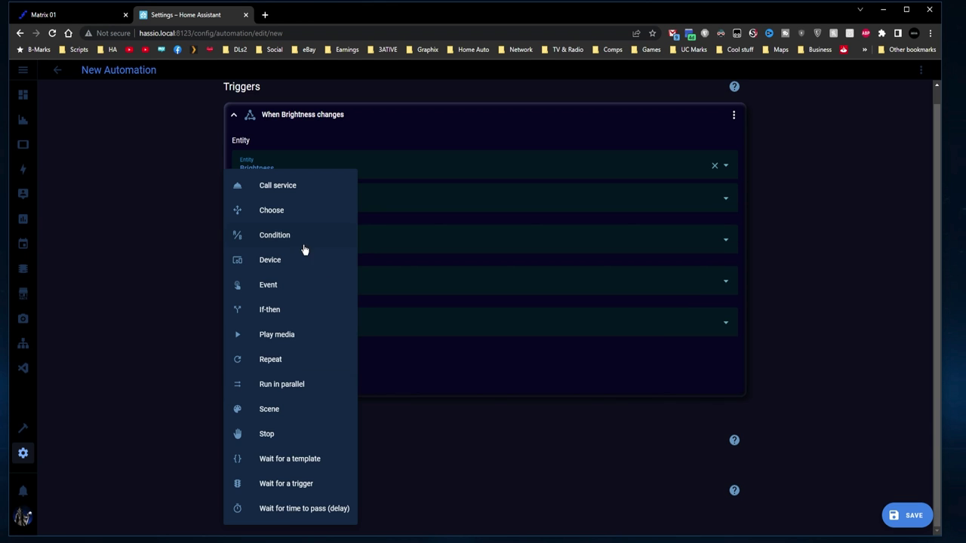
left_click(273, 188)
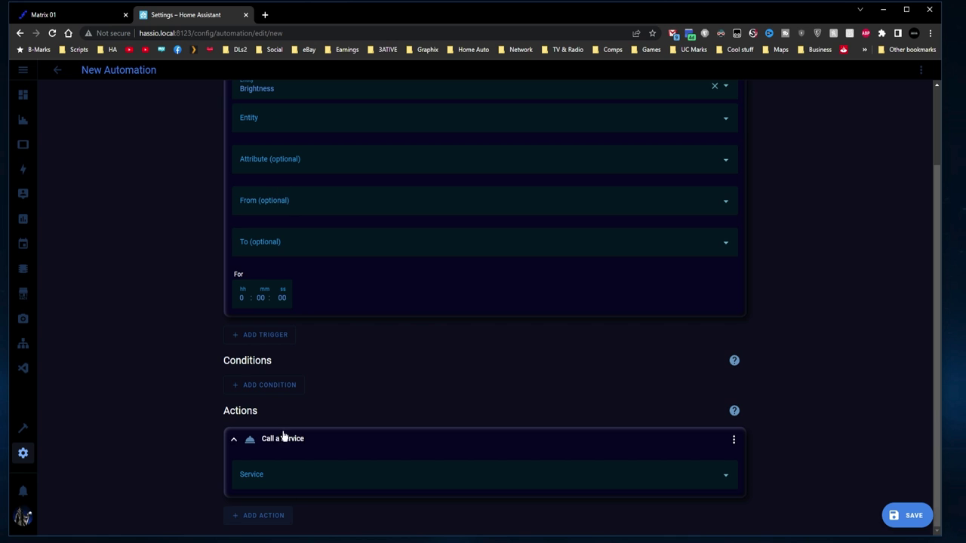
left_click(268, 474)
type("res")
left_click(284, 450)
left_click(733, 439)
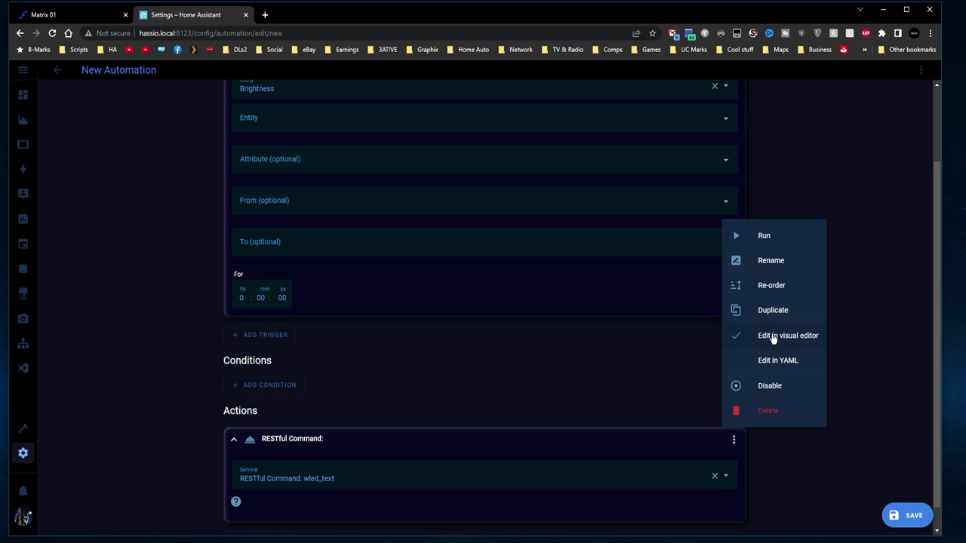
left_click(777, 358)
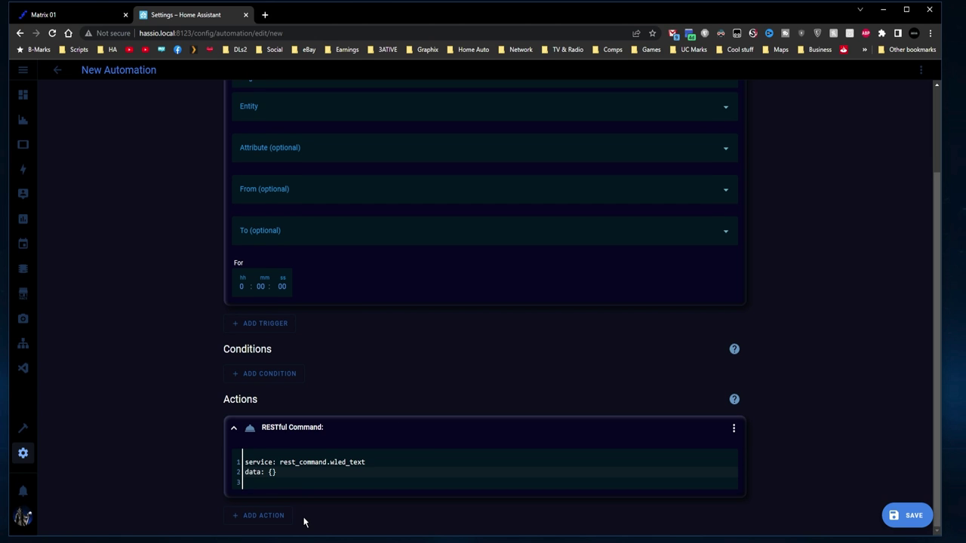
Add a text entry to the wled_text action's YAML data with the template "{{states['input_number.tut_slider_brightness'].state}}"
key("Return")
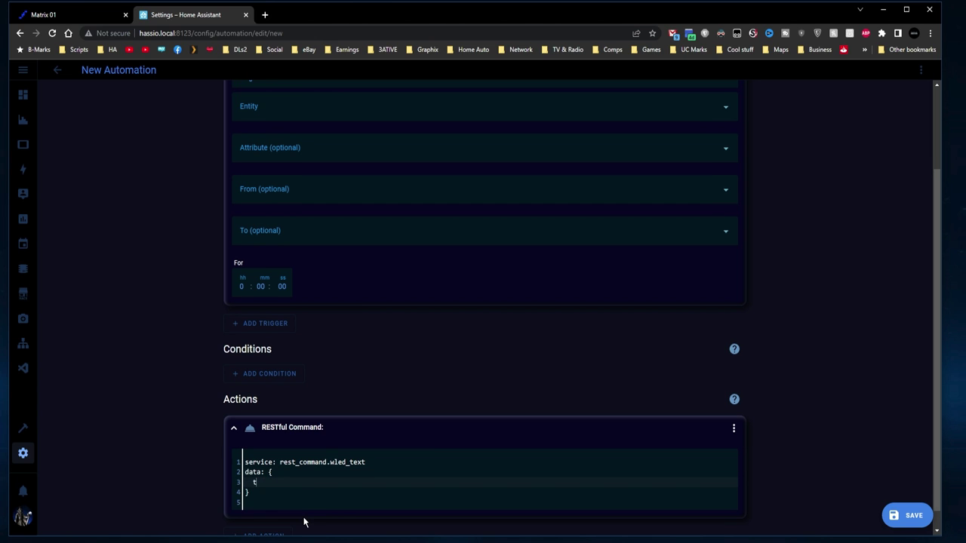
type("text: \"{{states['")
type("input_number.tut_slider_brightness")
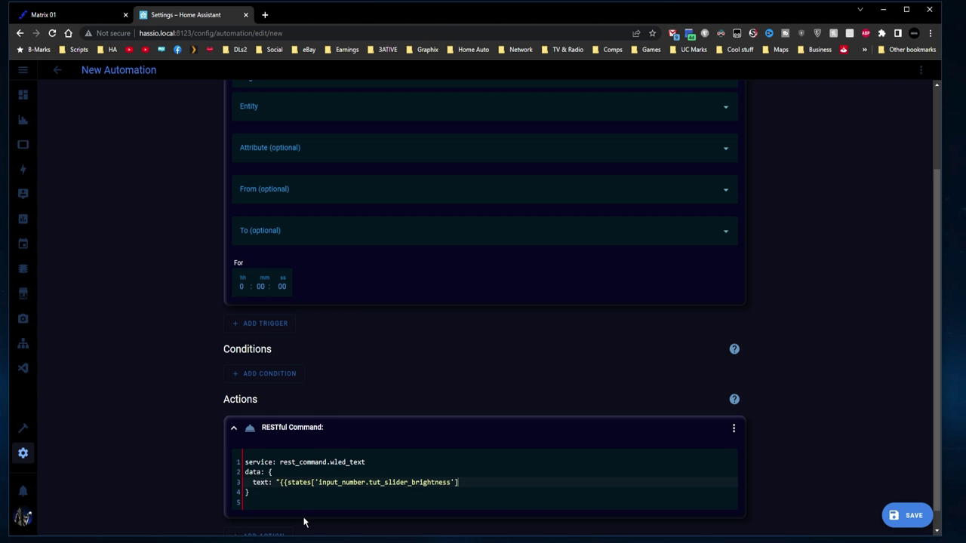
type(".state}}\"")
scroll(361, 146, "up", 2)
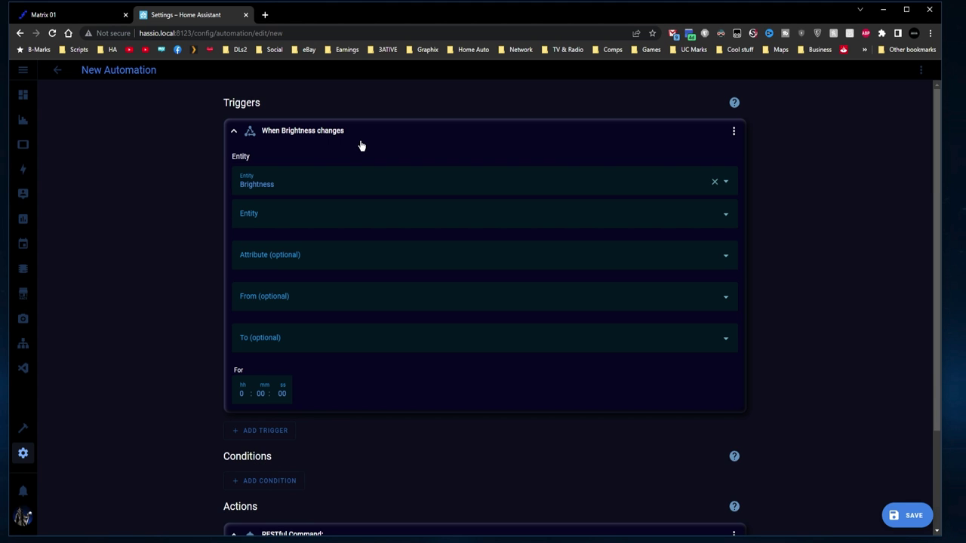
scroll(306, 379, "down", 2)
left_click_drag(410, 461, 450, 461)
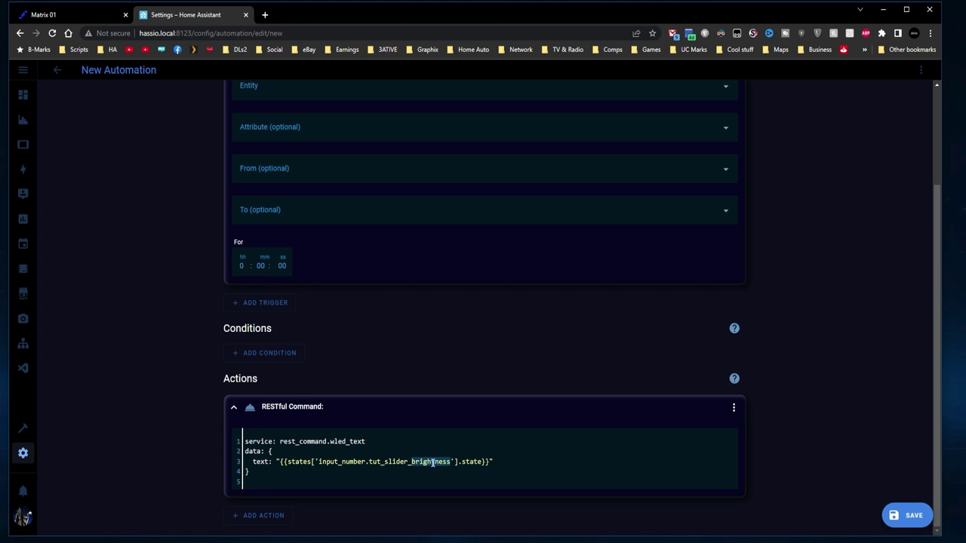
Save the new automation under the name Brightness to Matrix
left_click(907, 515)
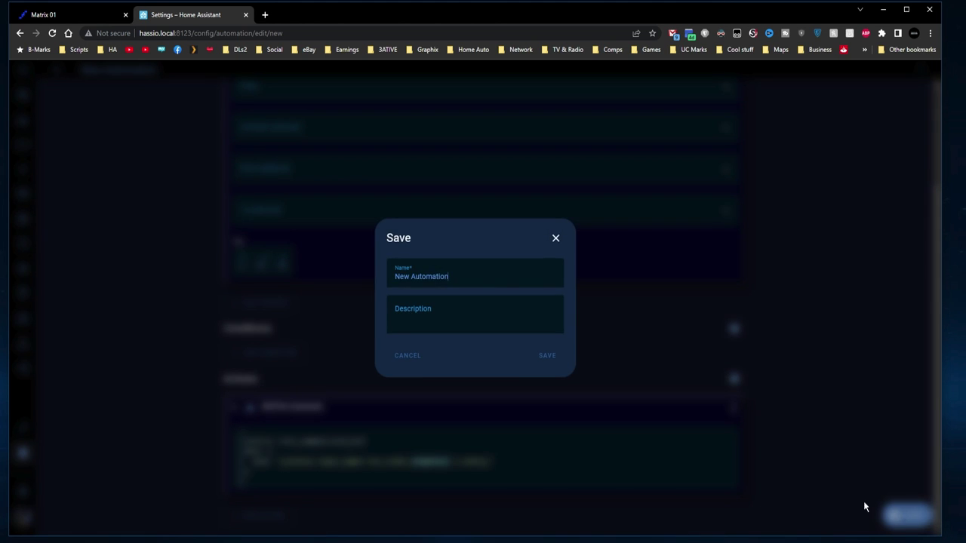
type("Brightness to Matrix")
key("Return")
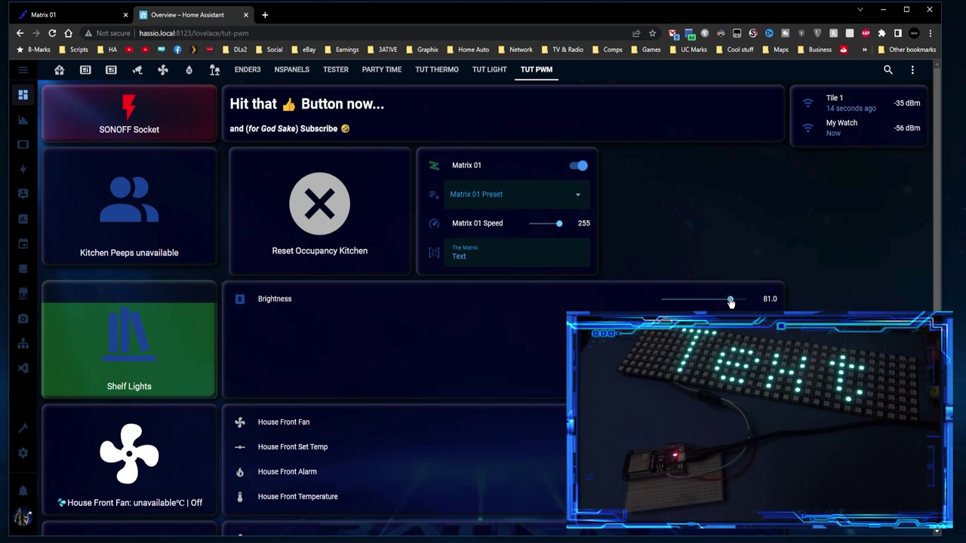
Test the automation by setting the dashboard's Brightness slider to 38, then stepping it down and back up through 41 and 50
left_click(694, 299)
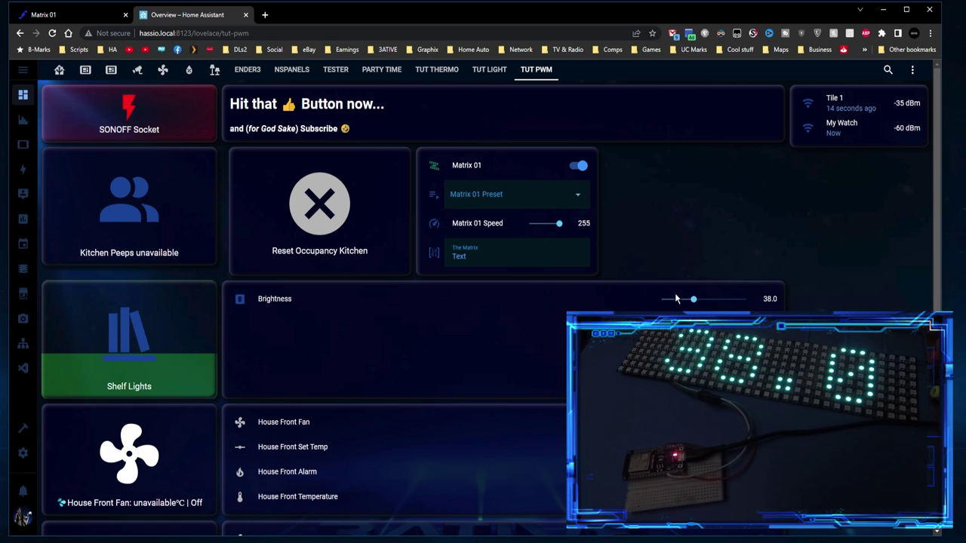
key("Left")
key("Left")
key("Left")
key("Left")
key("Left")
key("Left")
key("Left")
key("Left")
key("Left")
key("Left")
key("Left")
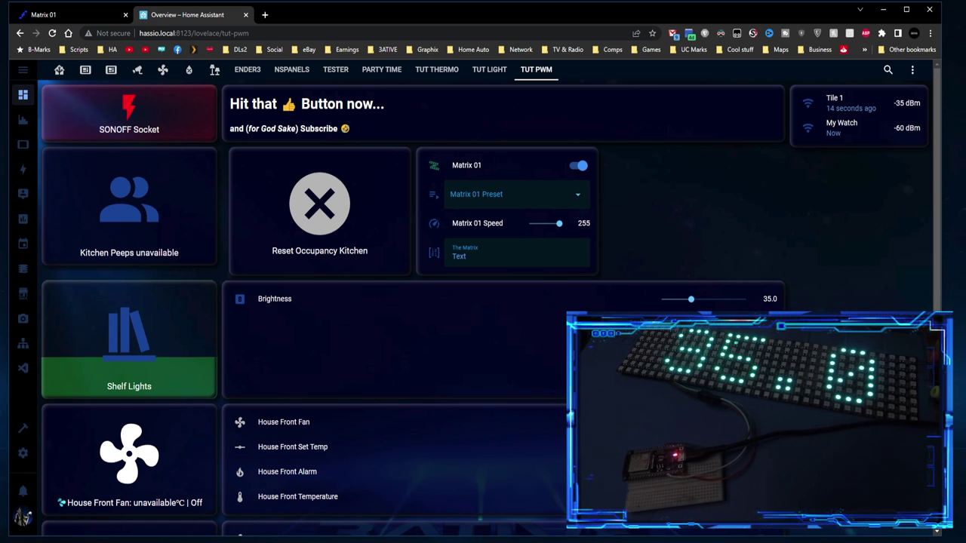
key("Left")
key("Left")
key("Right")
key("Right")
key("Right")
key("Right")
key("Right")
key("Right")
key("Right")
key("Right")
key("Right")
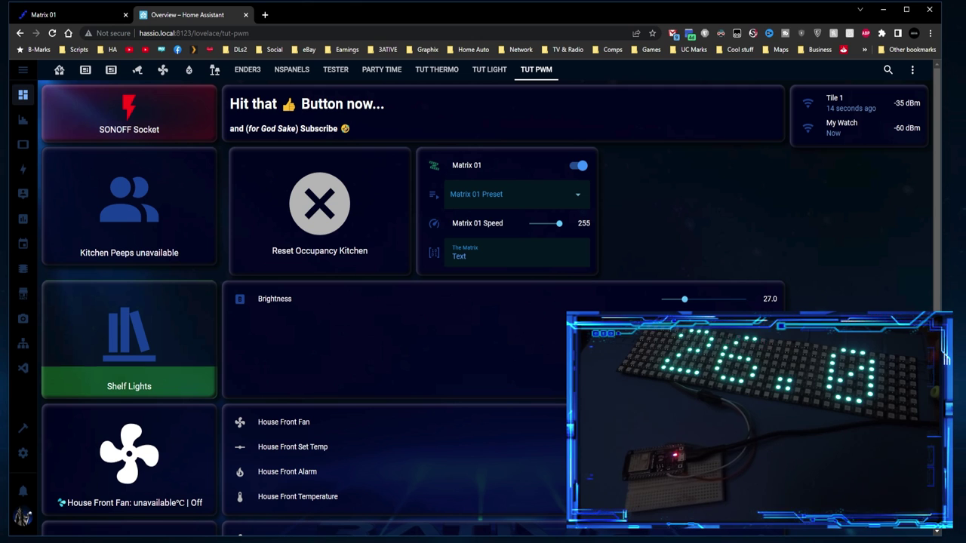
key("Right")
key("Right")
key("Right")
key("Right")
key("Right")
key("Right")
key("Right")
key("Right")
key("Right")
key("Right")
key("Right")
key("Right")
key("Right")
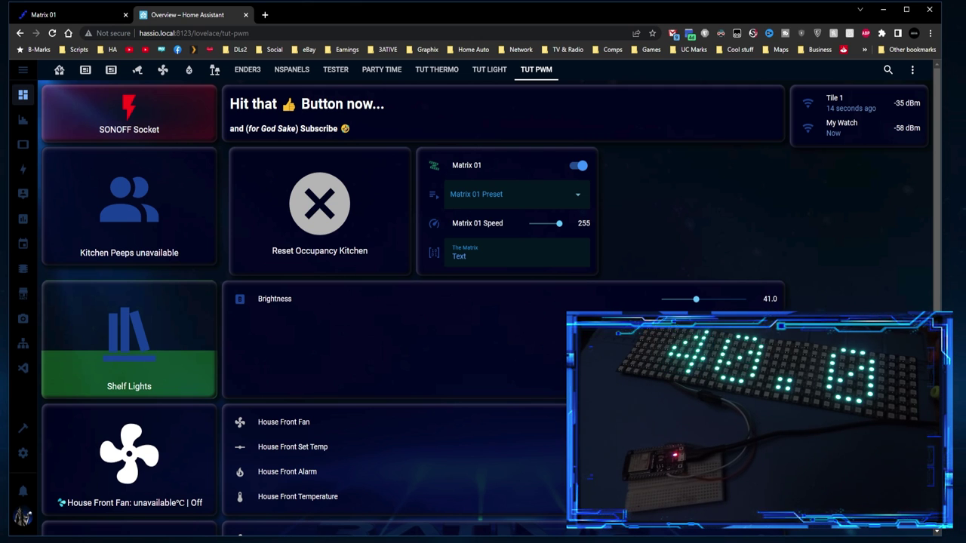
key("Right")
key("Right")
key("Left")
key("Left")
key("Left")
key("Left")
key("Right")
key("Right")
key("Right")
key("Right")
key("Right")
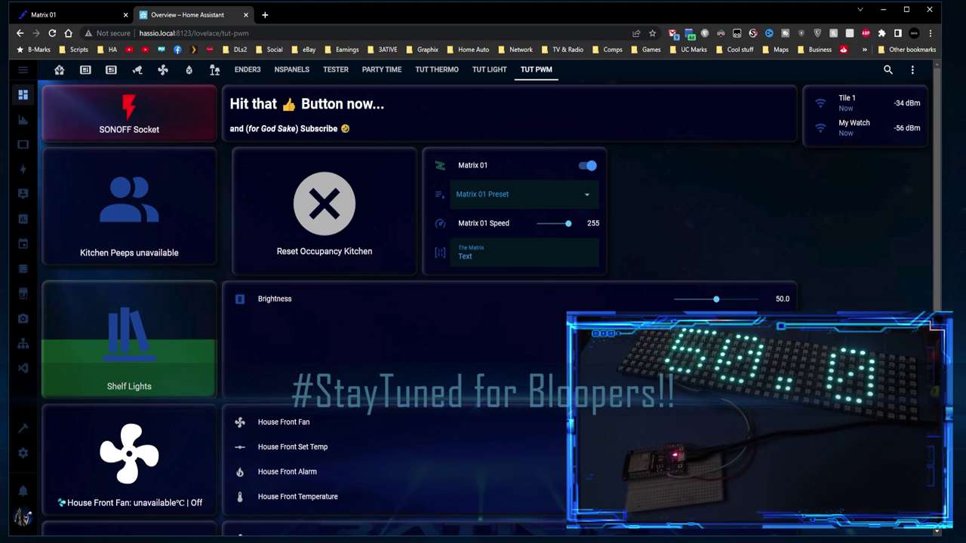
key("Right")
key("Right")
key("Right")
key("Right")
key("Right")
key("Right")
key("Right")
key("Left")
key("Left")
key("Left")
key("Left")
key("Left")
key("Left")
key("Left")
key("Left")
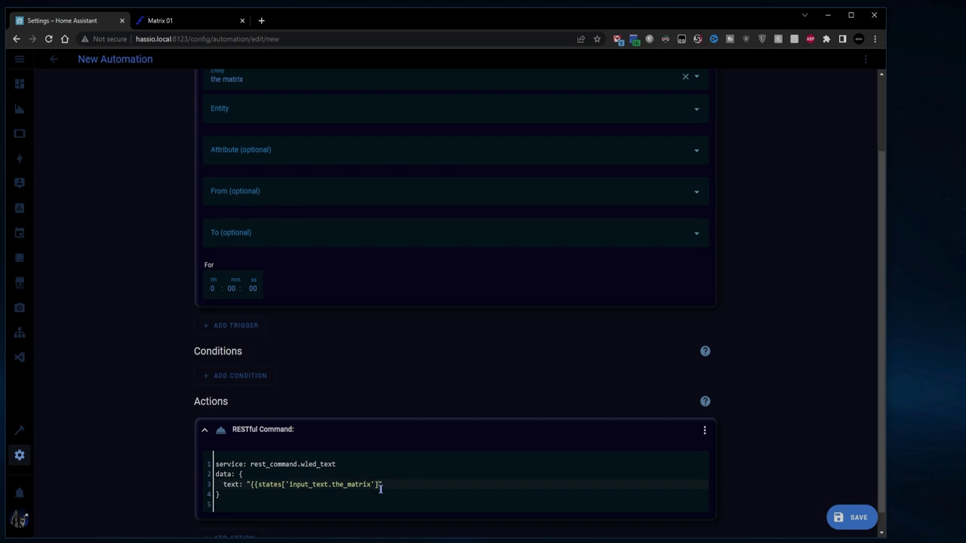
Append .state to the states['input_text.the_matrix'] expression in the YAML of the wled_text action triggered by the matrix entity
type("].state")
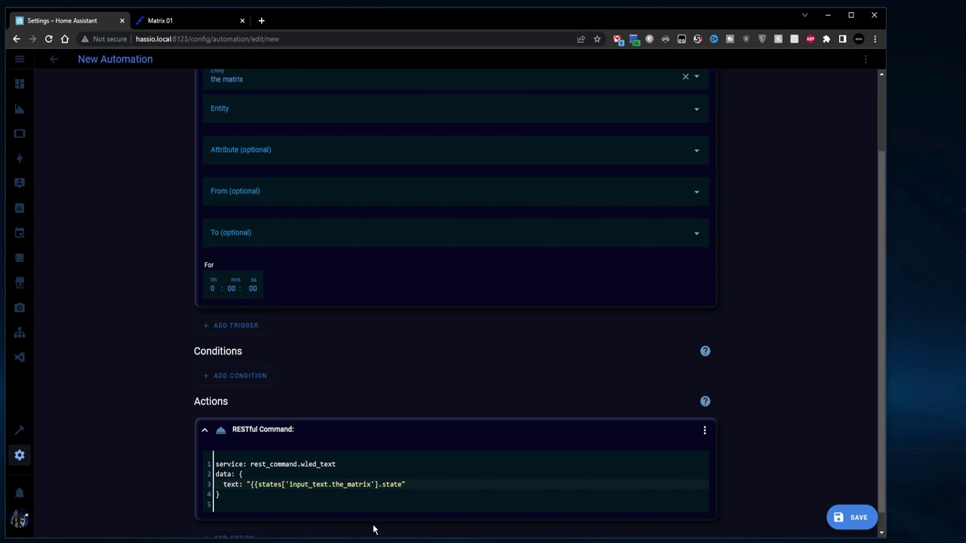